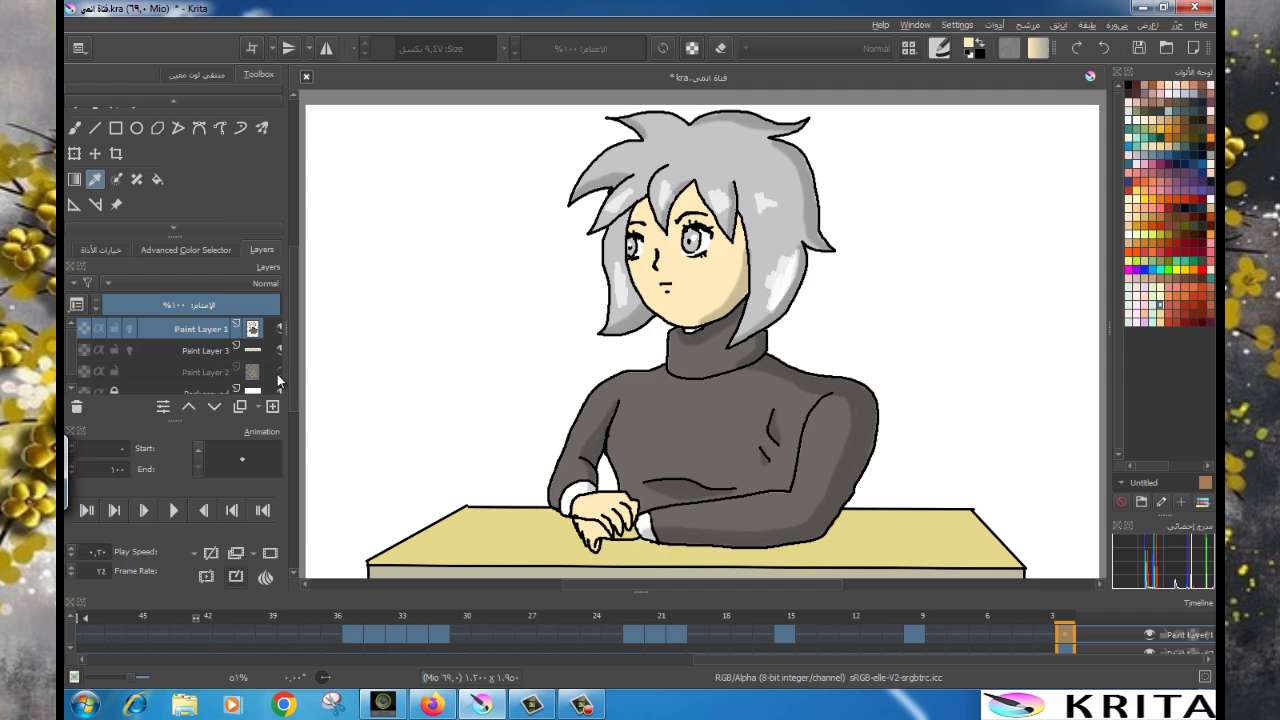
Show the chair on Paint Layer 2, then play, stop and replay the animation.
left_click(278, 372)
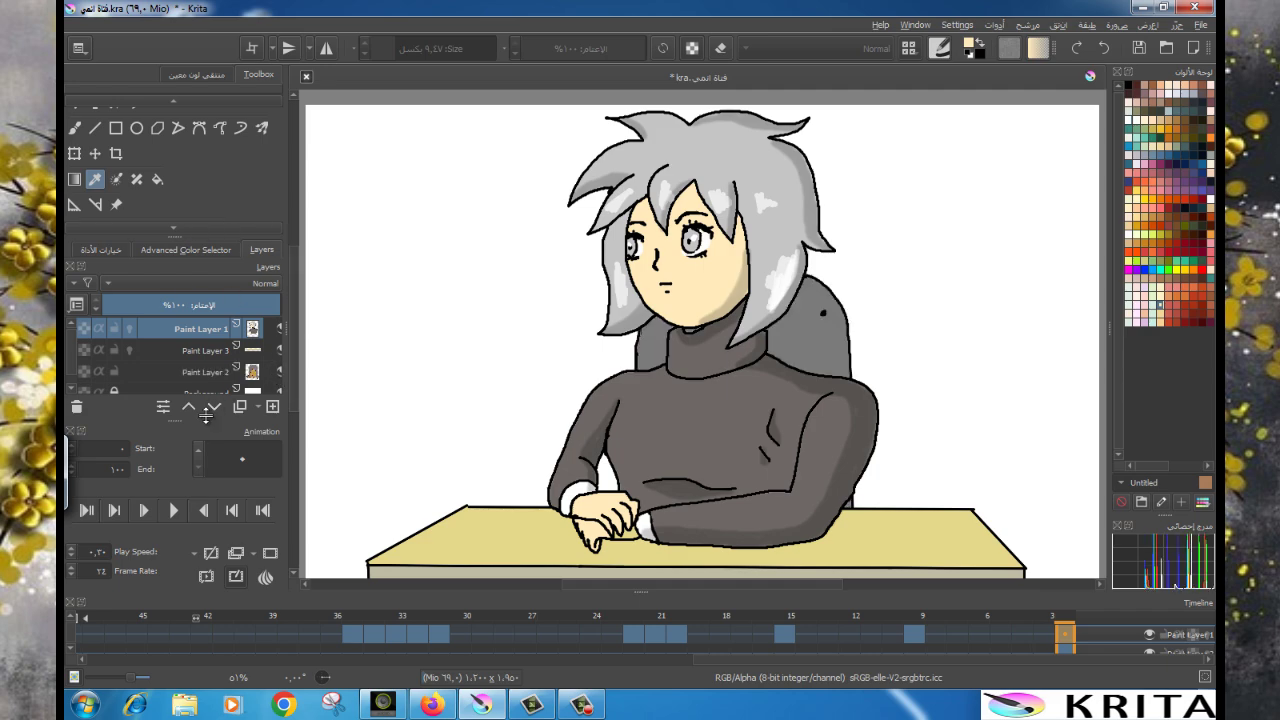
left_click(177, 512)
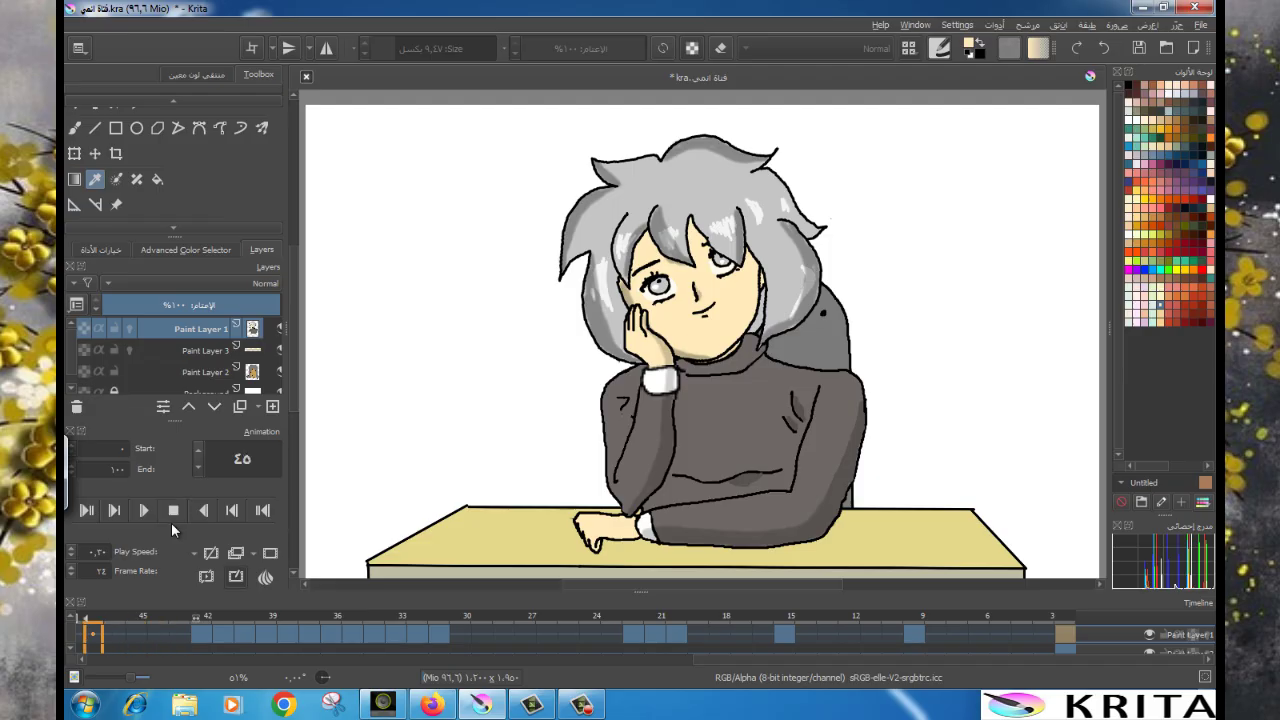
left_click(173, 518)
left_click(173, 518)
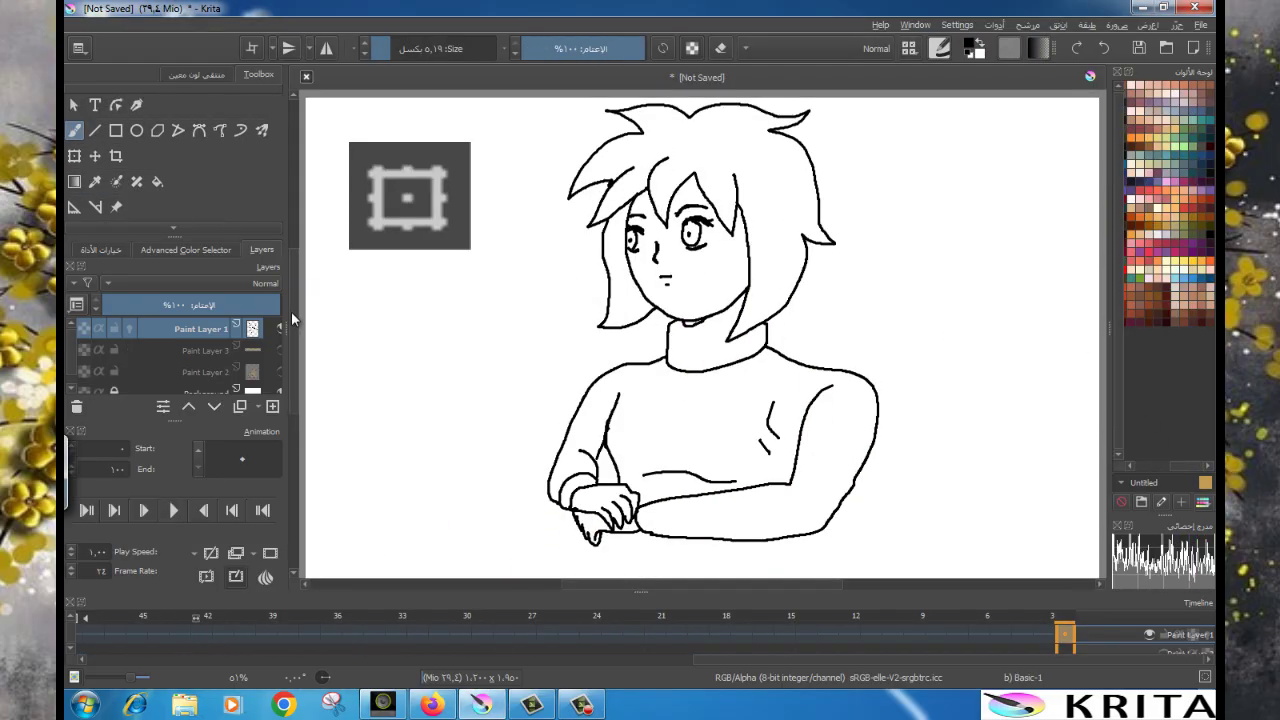
left_click(1037, 637)
left_click(993, 633)
left_click(1066, 636)
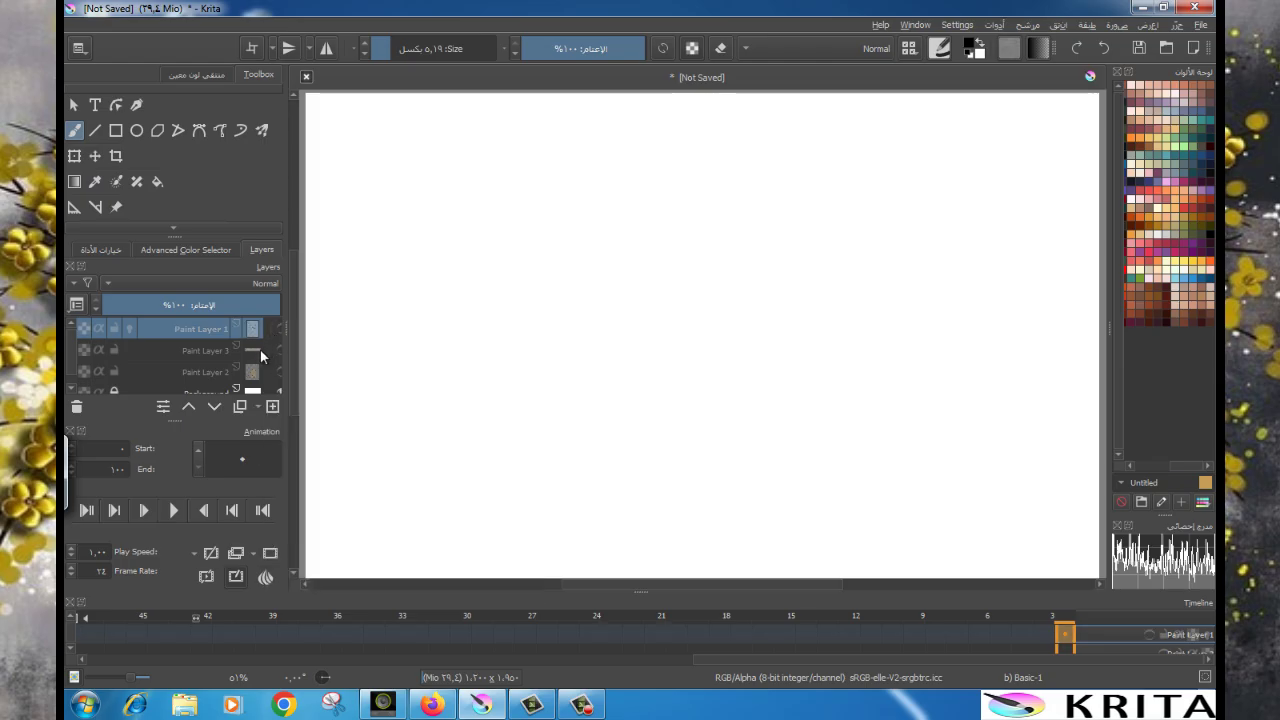
left_click(280, 352)
left_click(280, 352)
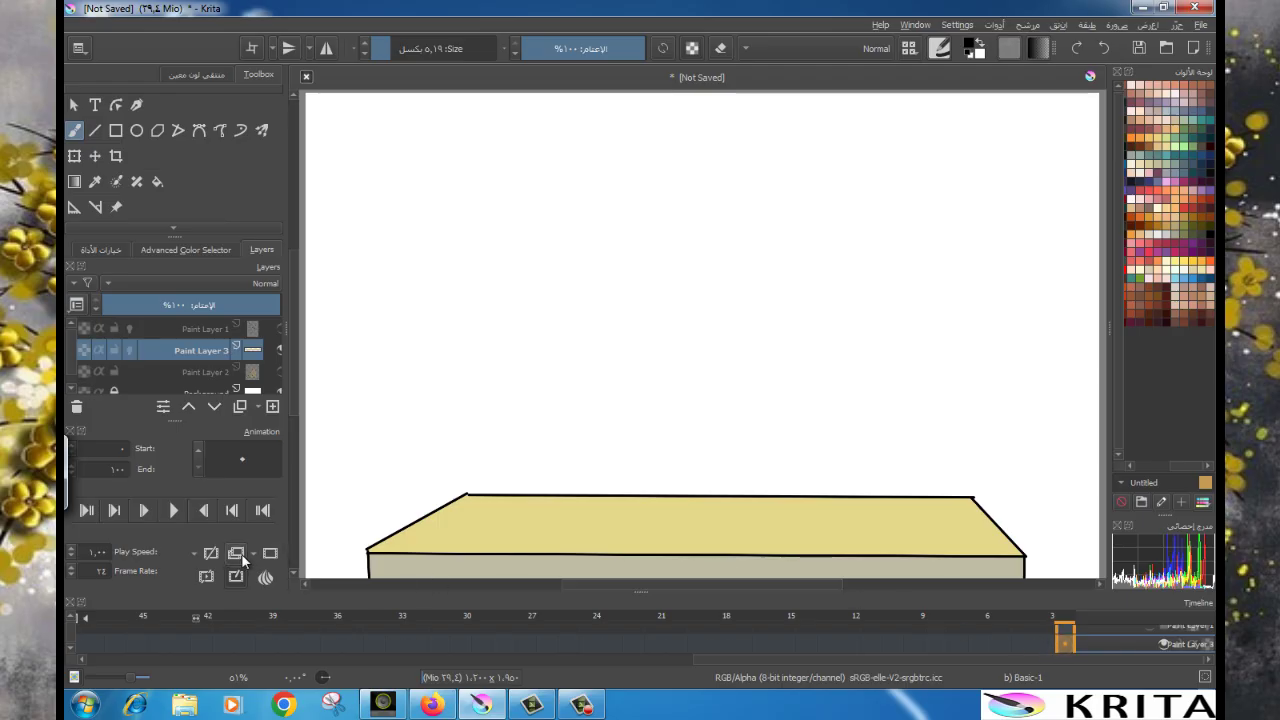
left_click(280, 350)
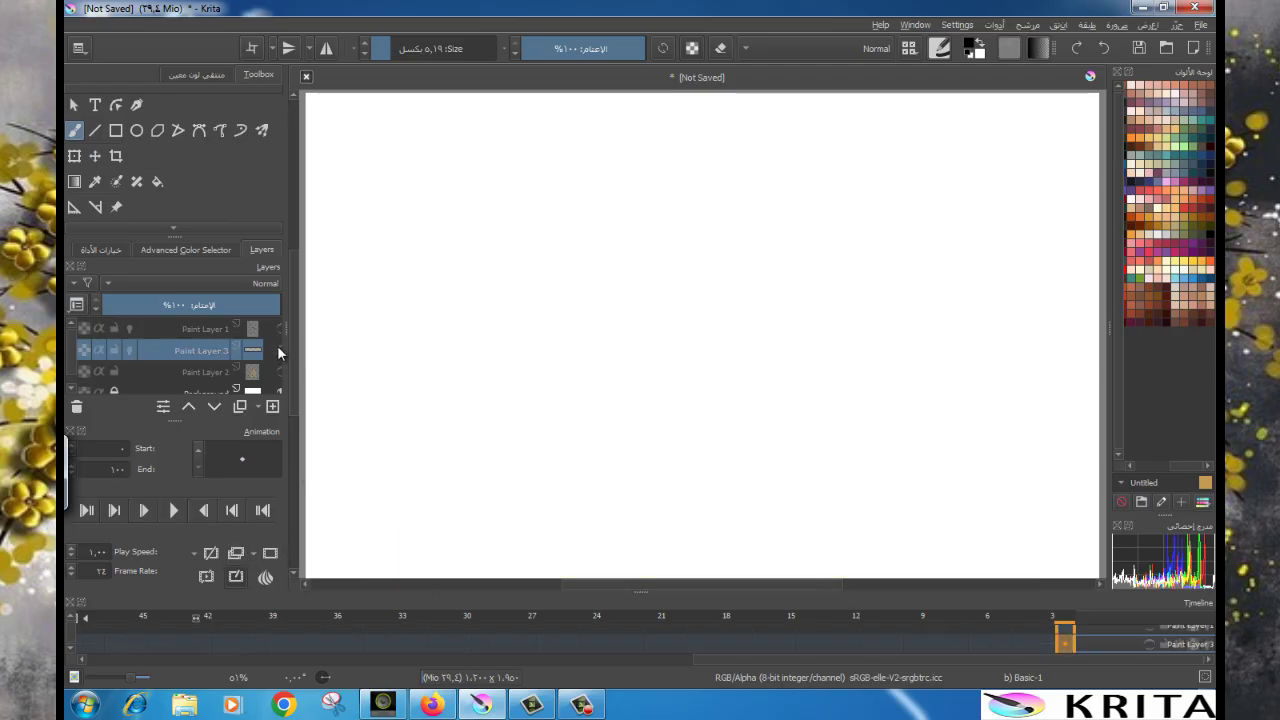
left_click(280, 350)
left_click(280, 351)
left_click(257, 374)
left_click(280, 374)
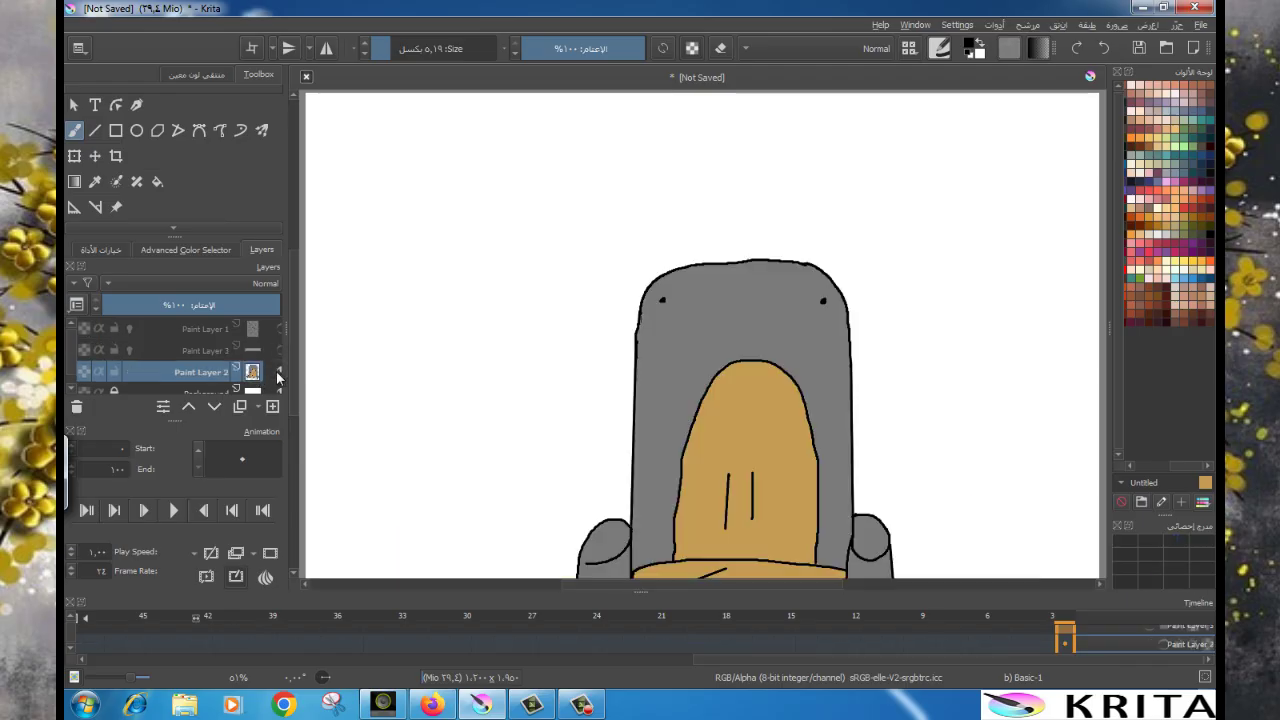
left_click(279, 372)
left_click(279, 372)
left_click(279, 372)
left_click(280, 374)
left_click(279, 374)
left_click(258, 351)
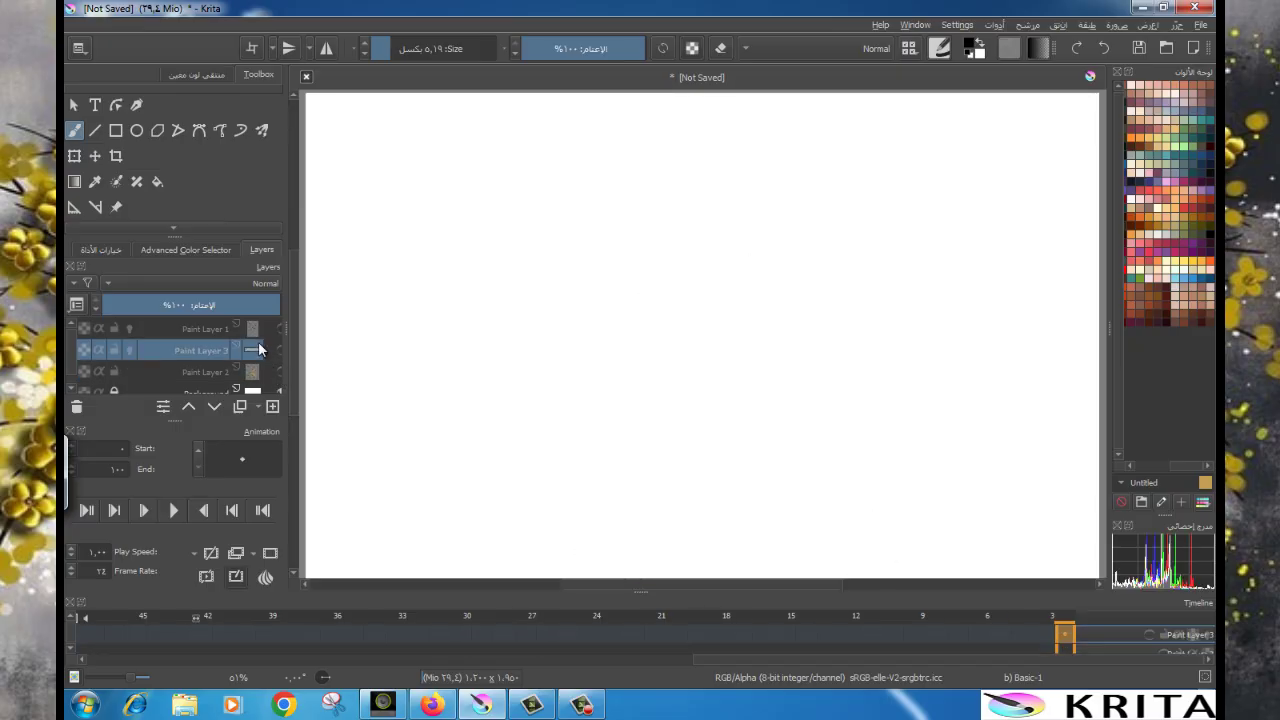
left_click(259, 329)
left_click(280, 330)
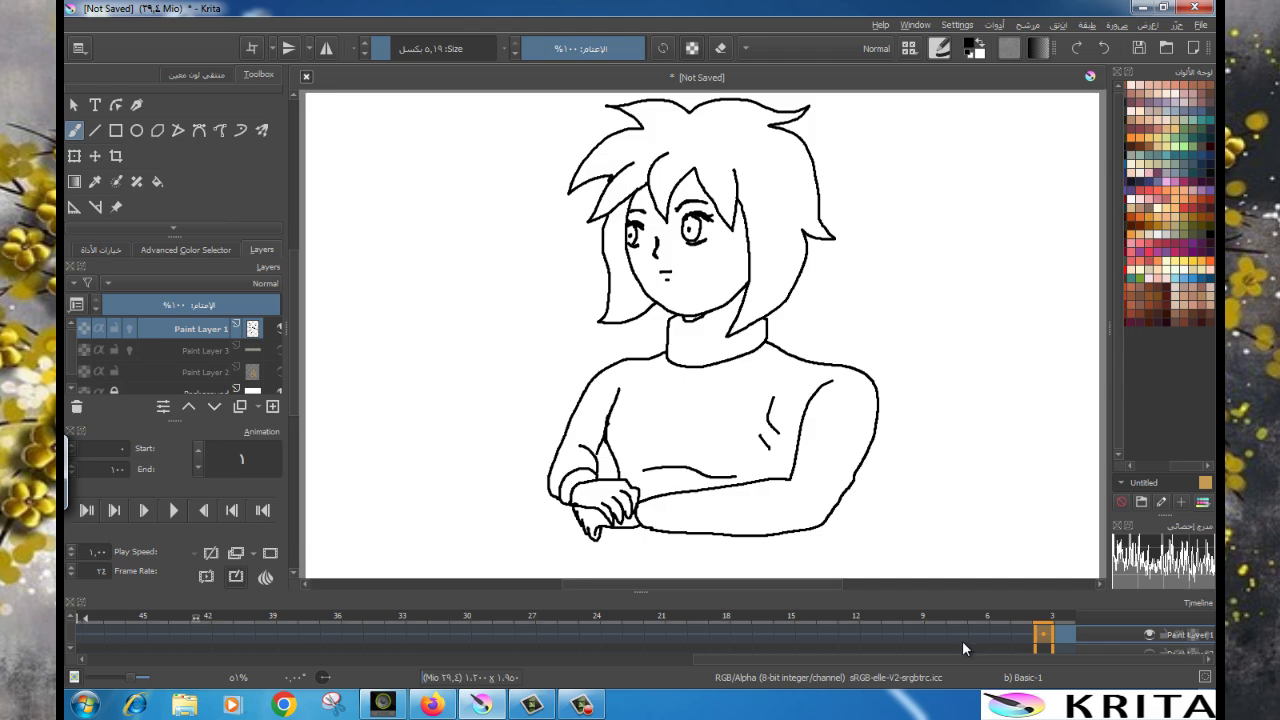
On frame 0, pick a painting colour from the palette and the Advanced Color Selector triangle.
left_click(1066, 636)
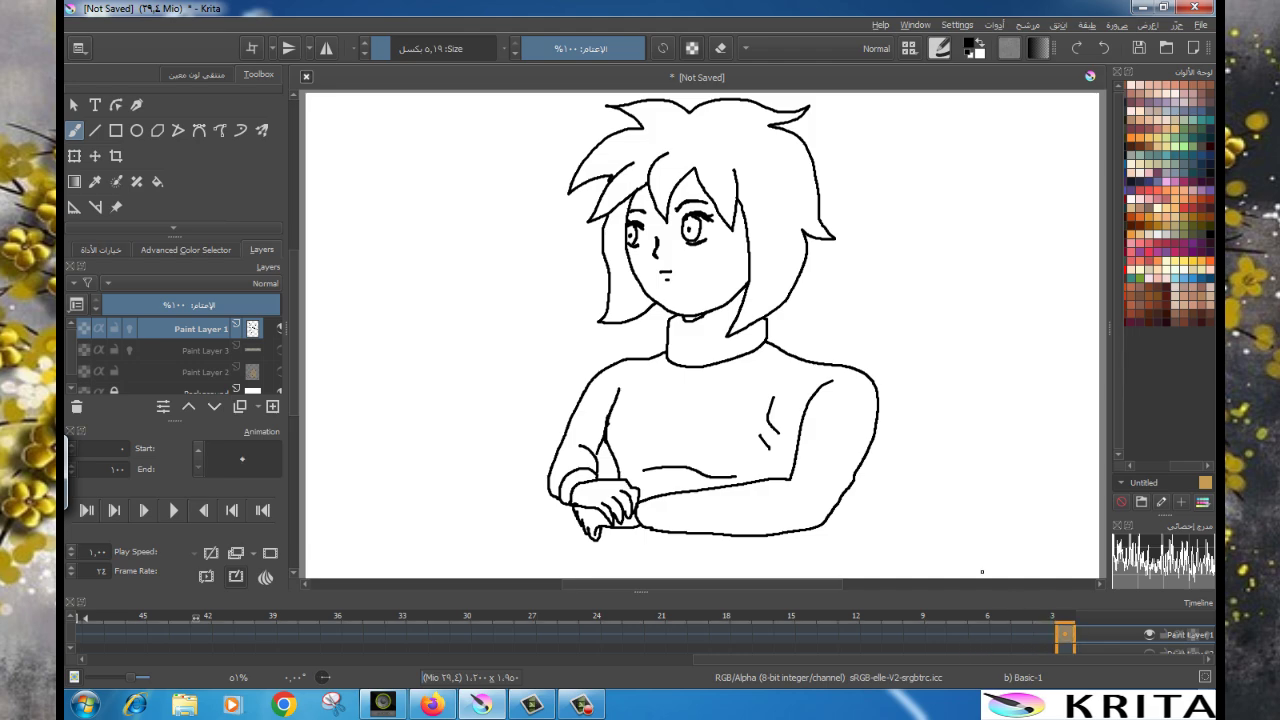
left_click(1169, 204)
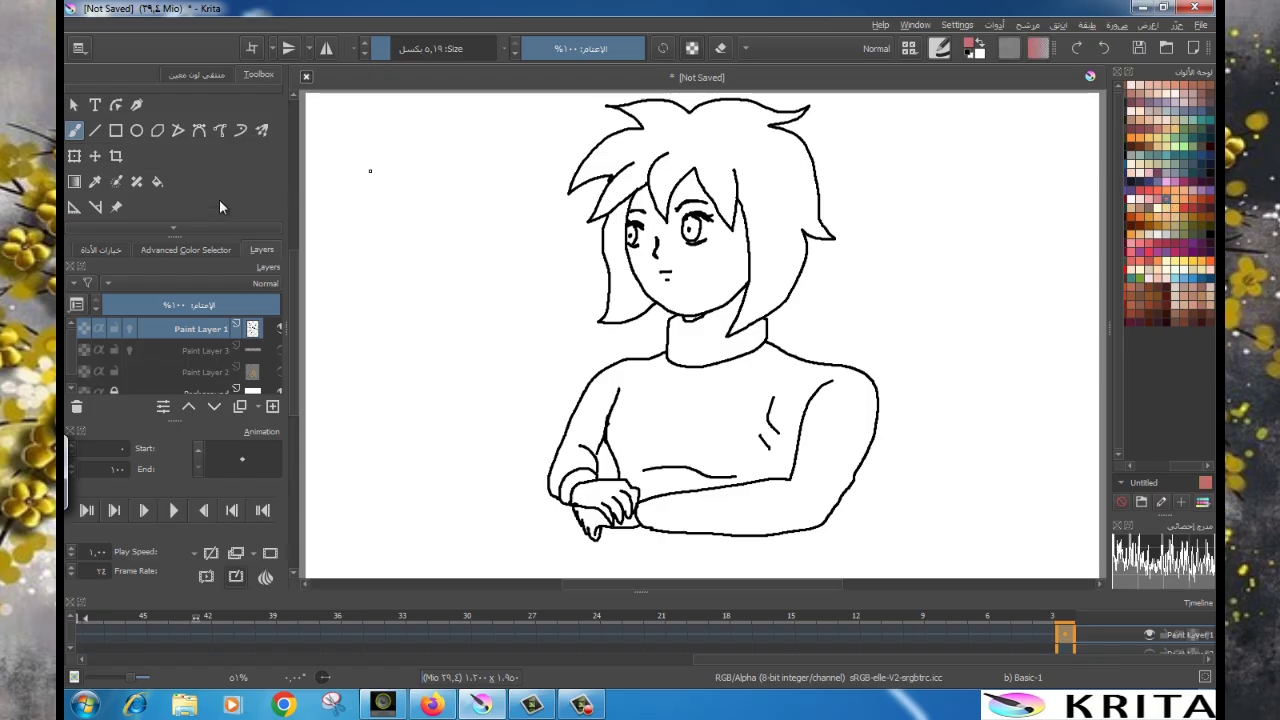
left_click(176, 246)
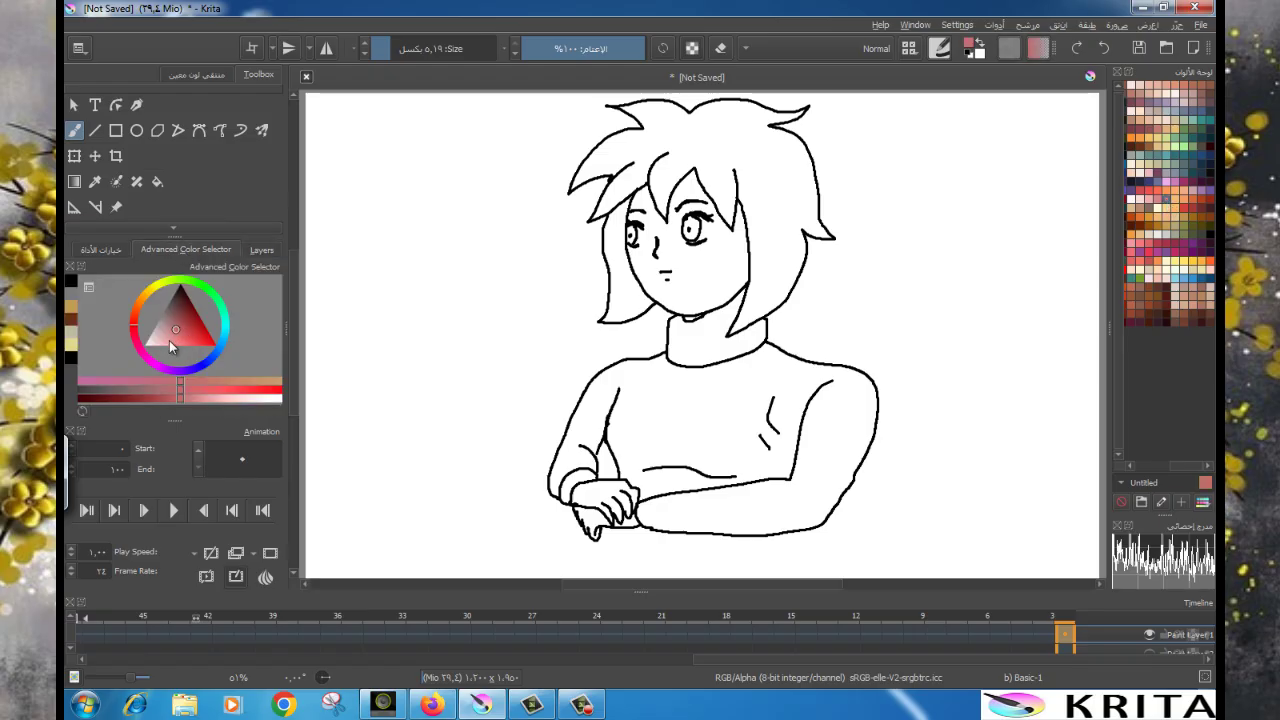
left_click(168, 336)
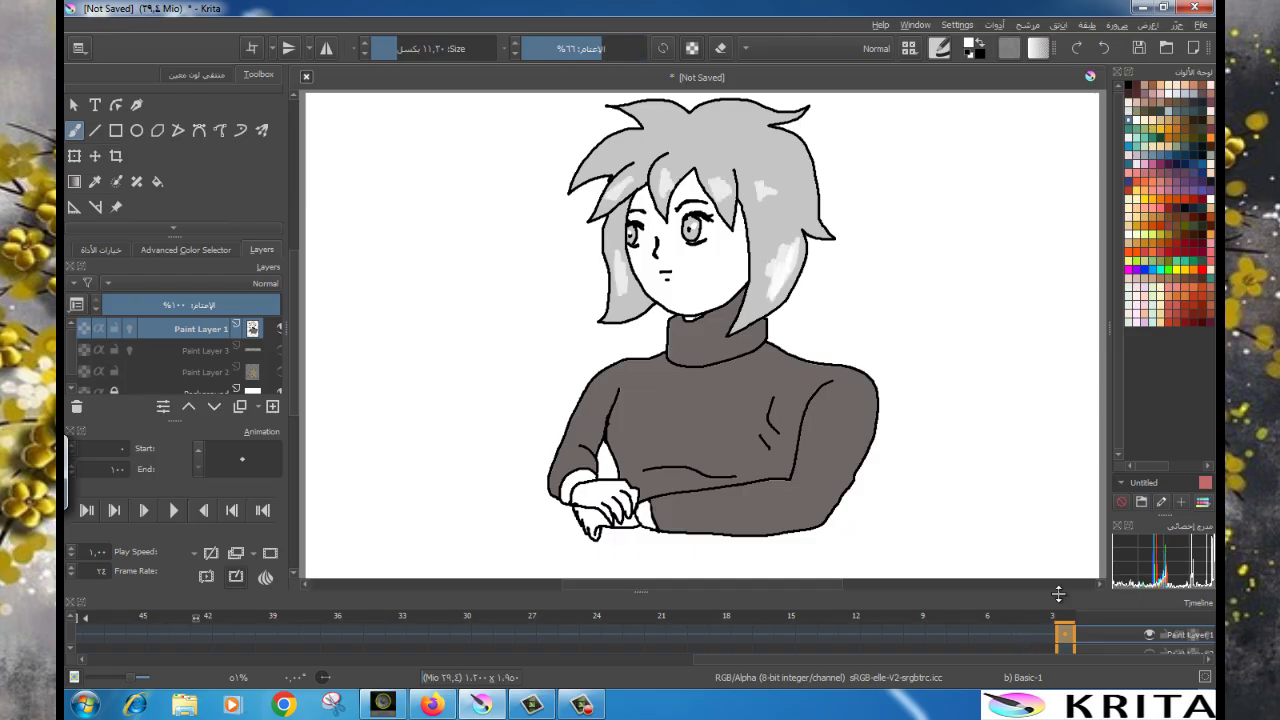
Paint darker shading on the hair, face edge, collar, right shoulder, arm and sweater.
left_click(73, 130)
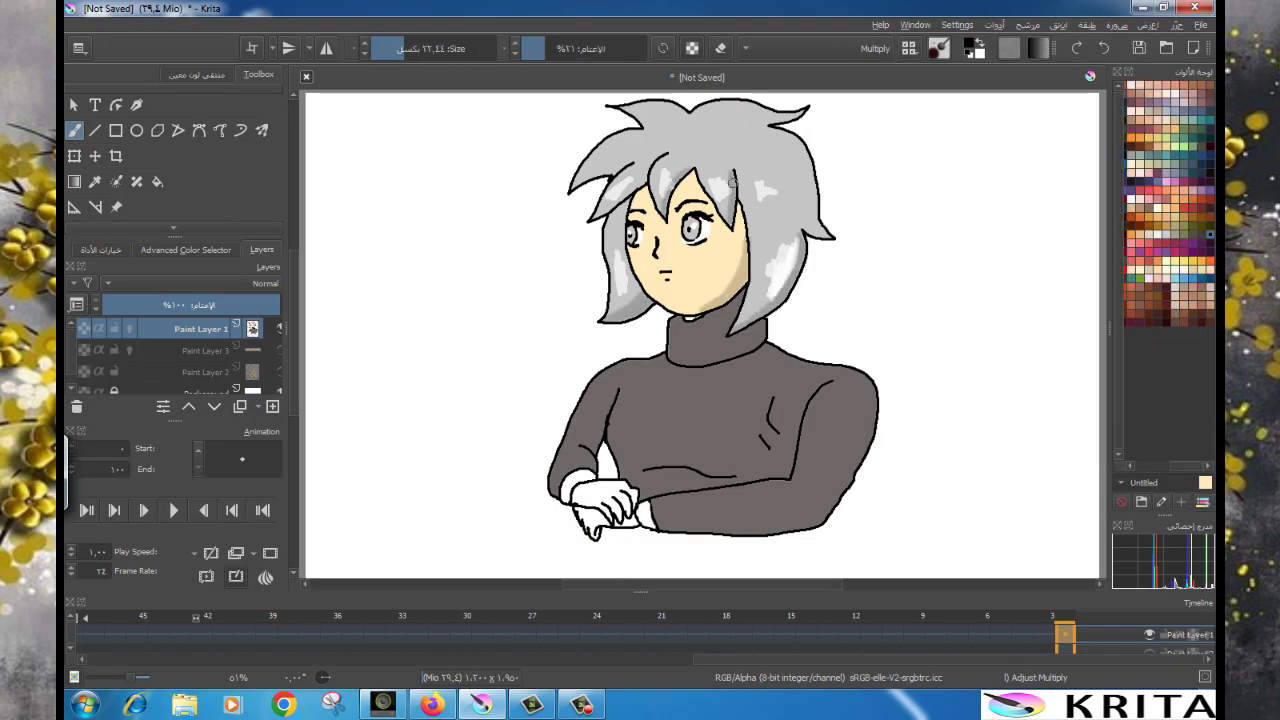
left_click_drag(805, 135, 818, 232)
mouse_move(680, 300)
left_mouse_down()
mouse_move(740, 330)
mouse_move(850, 460)
left_mouse_up()
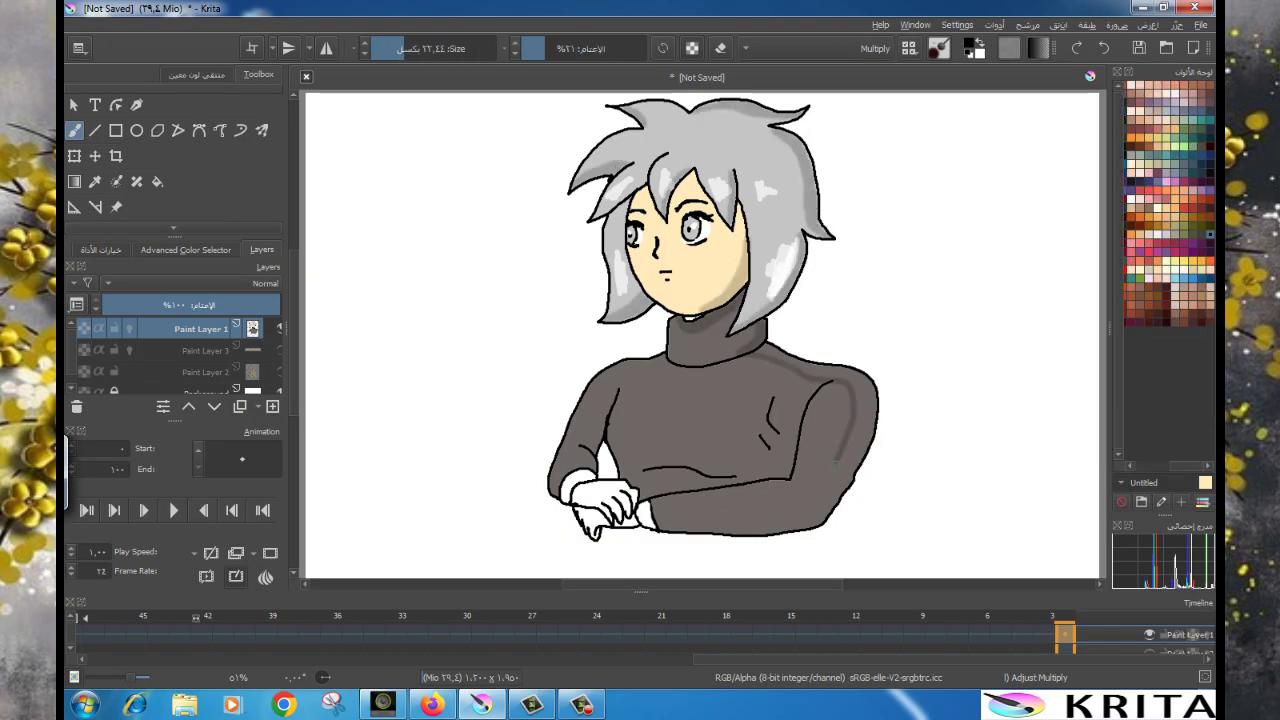
mouse_move(650, 520)
left_mouse_down()
mouse_move(840, 500)
mouse_move(857, 378)
mouse_move(760, 372)
left_mouse_up()
left_click_drag(620, 385, 585, 480)
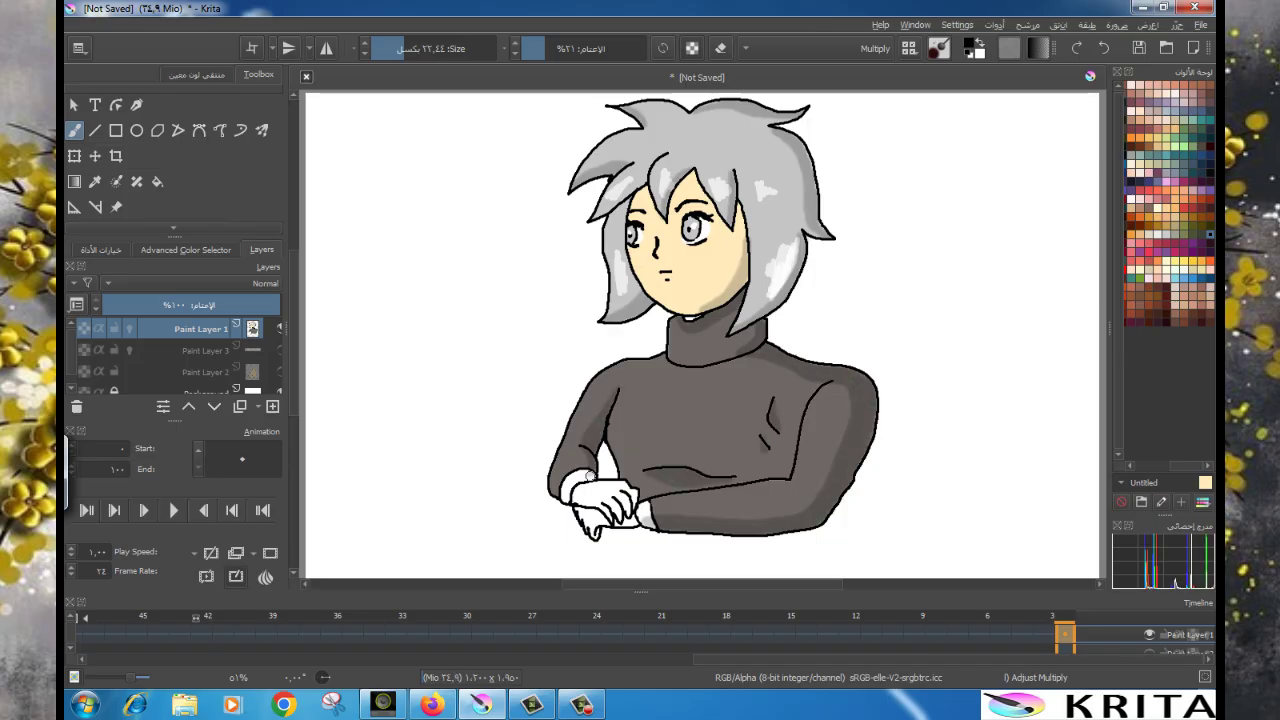
key("f")
left_click(235, 553)
Set up a very large eraser using the basic round brush preset.
key("b")
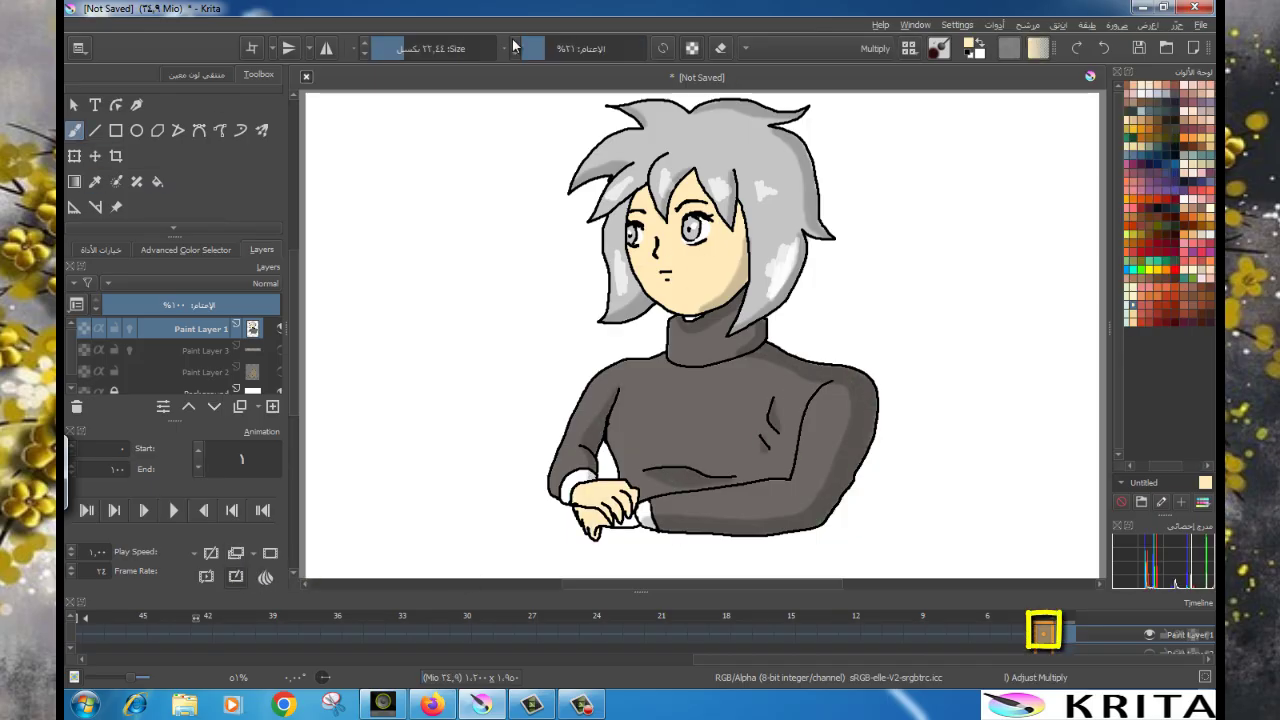
left_click(720, 48)
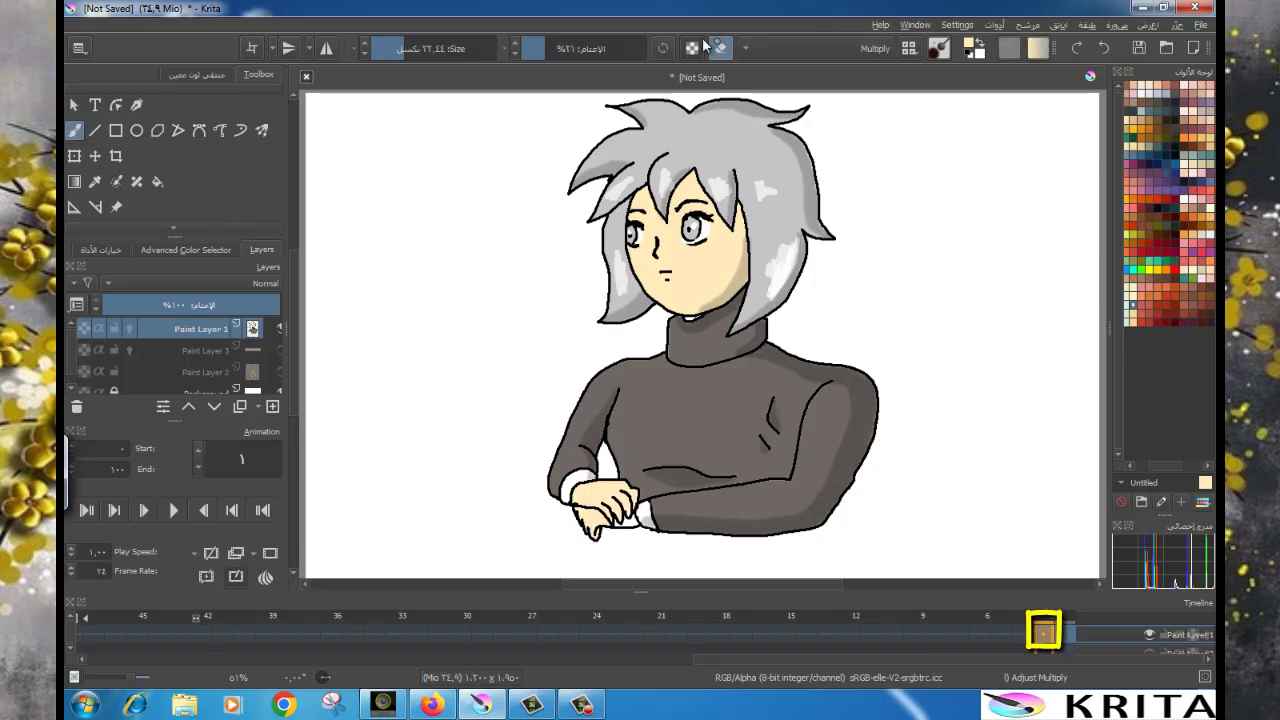
left_click(909, 50)
scroll(870, 190, "up", 5)
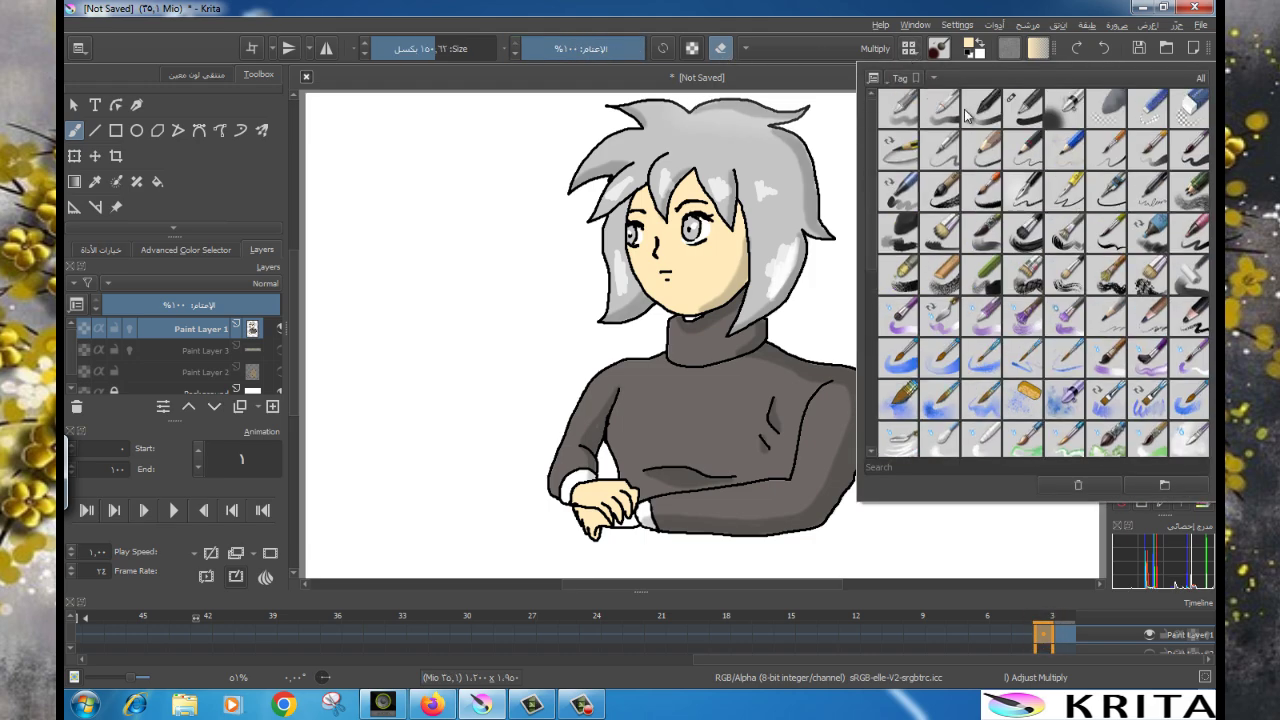
left_click(1005, 110)
left_click(787, 34)
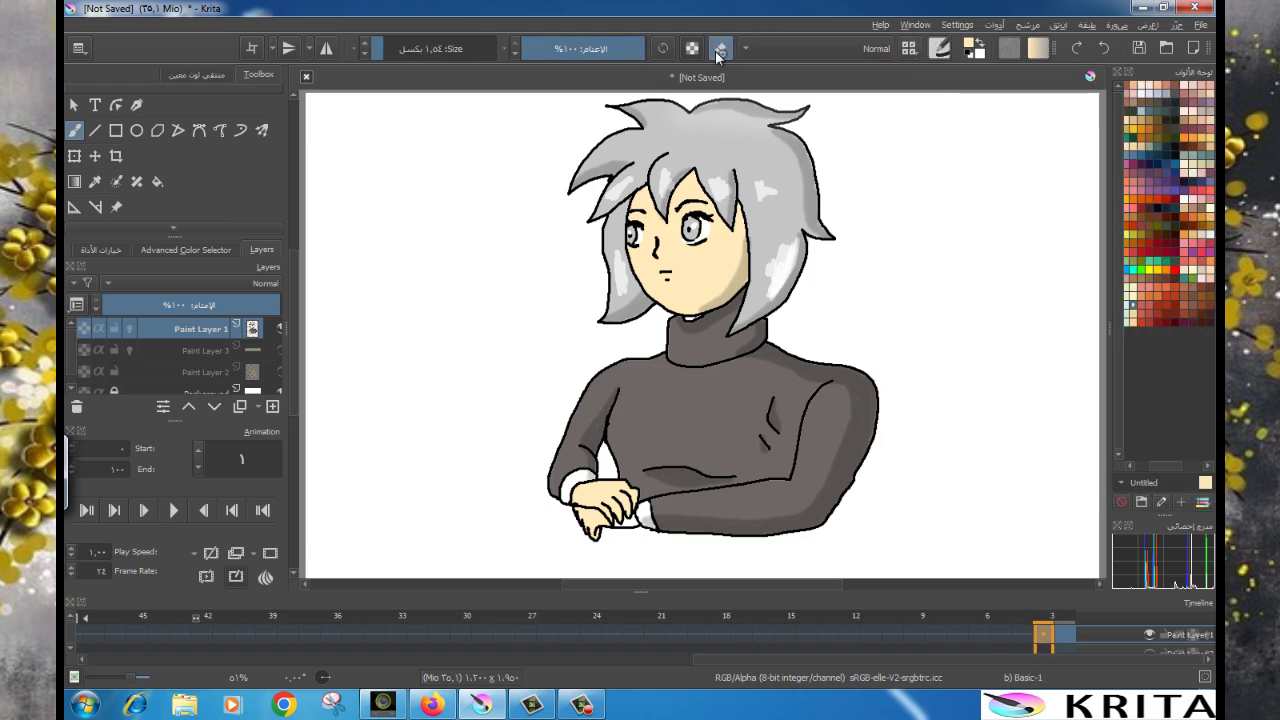
left_click(718, 50)
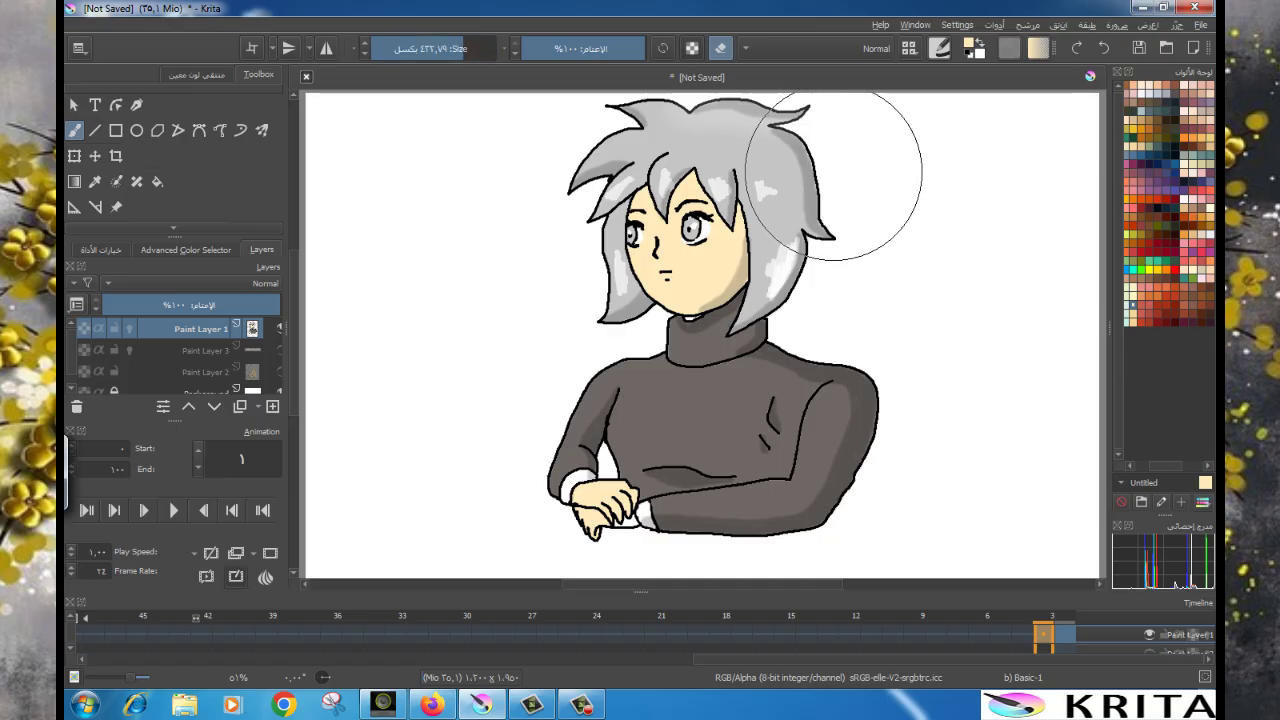
Erase the hair, face, neck top and shoulder, using a 69 px eraser for the shoulder.
mouse_move(833, 175)
left_mouse_down()
mouse_move(720, 260)
mouse_move(884, 369)
left_mouse_up()
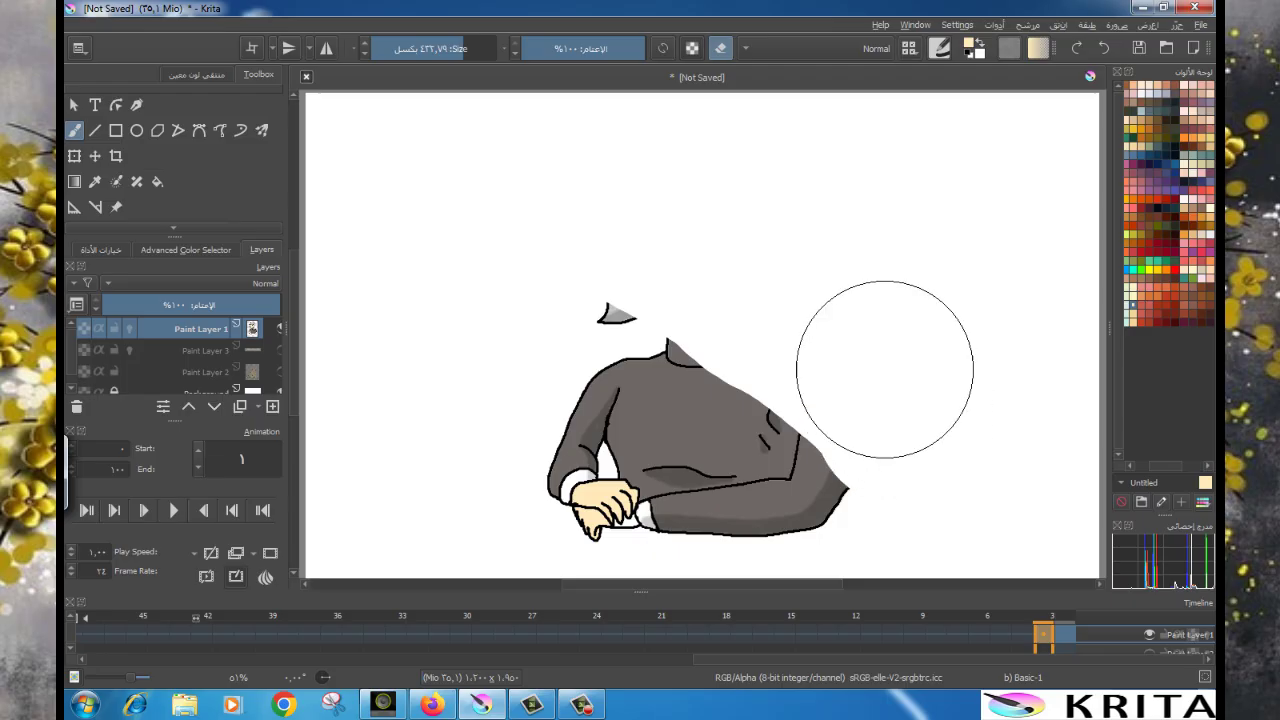
left_click_drag(617, 229, 571, 171)
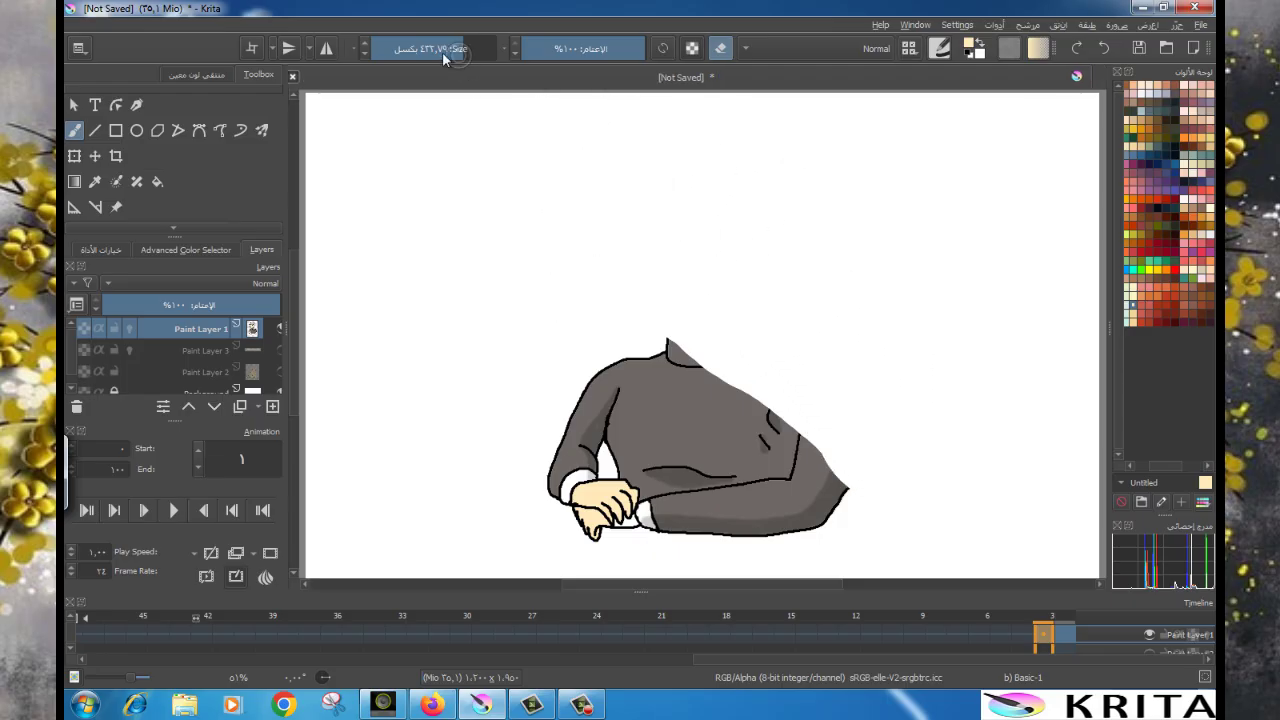
left_click_drag(442, 51, 412, 50)
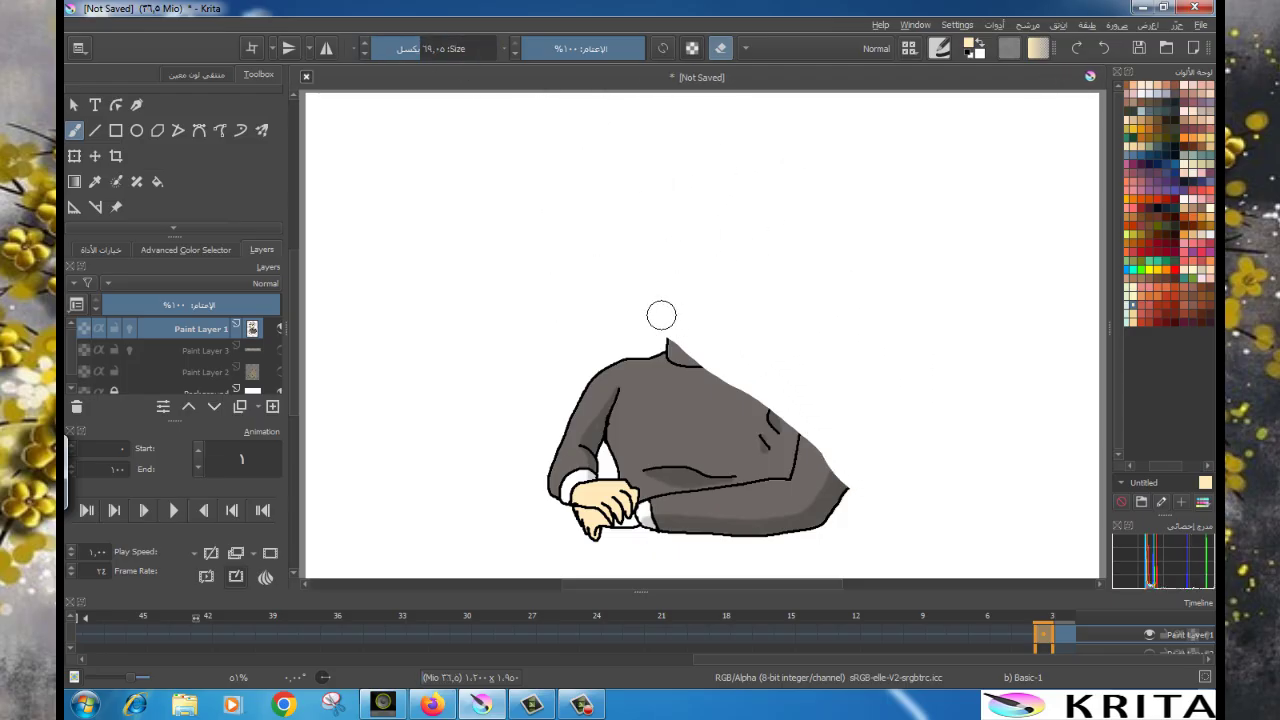
left_click_drag(661, 315, 857, 489)
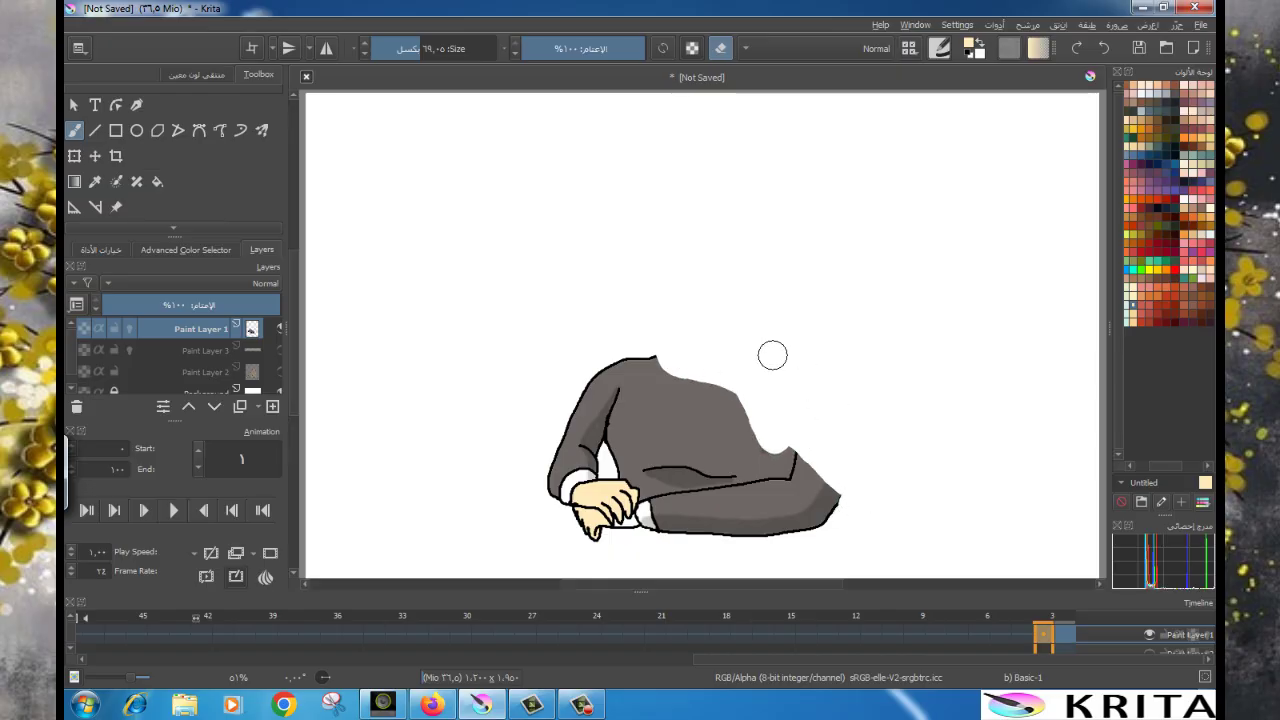
left_click(1066, 632)
left_click(1040, 638)
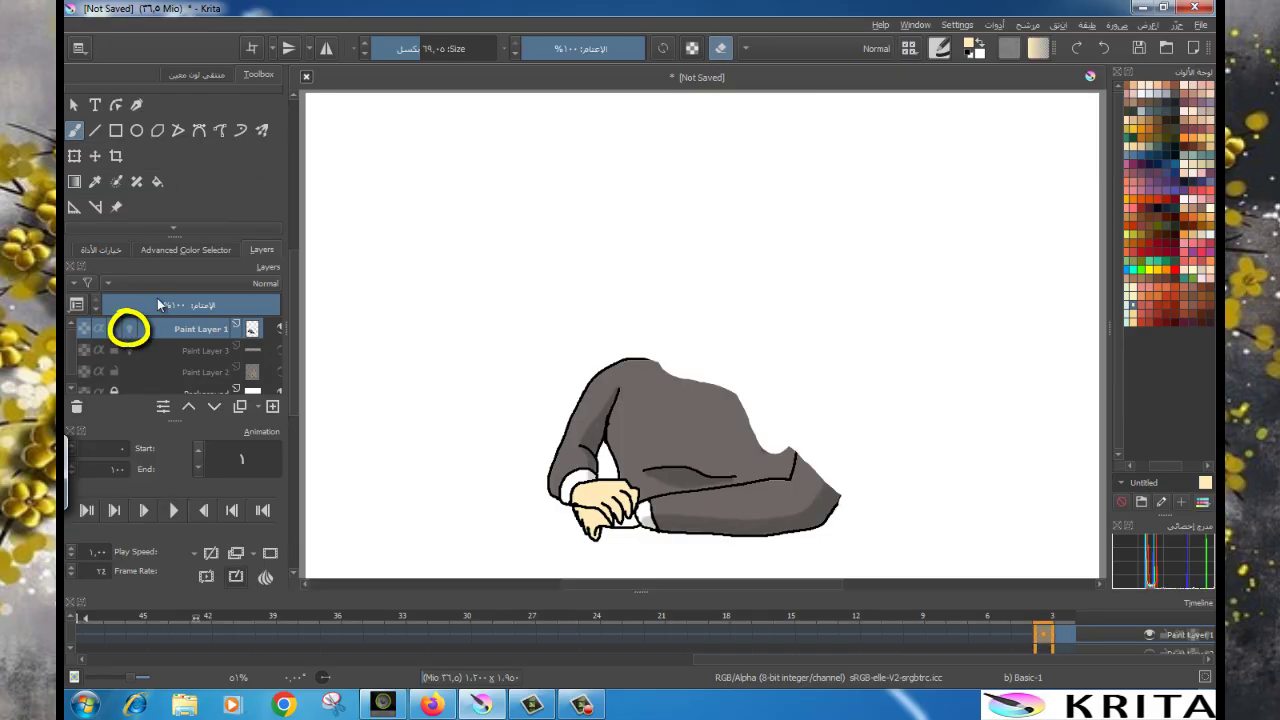
Turn on onion skin for Paint Layer 1 and set a small black brush.
left_click(129, 330)
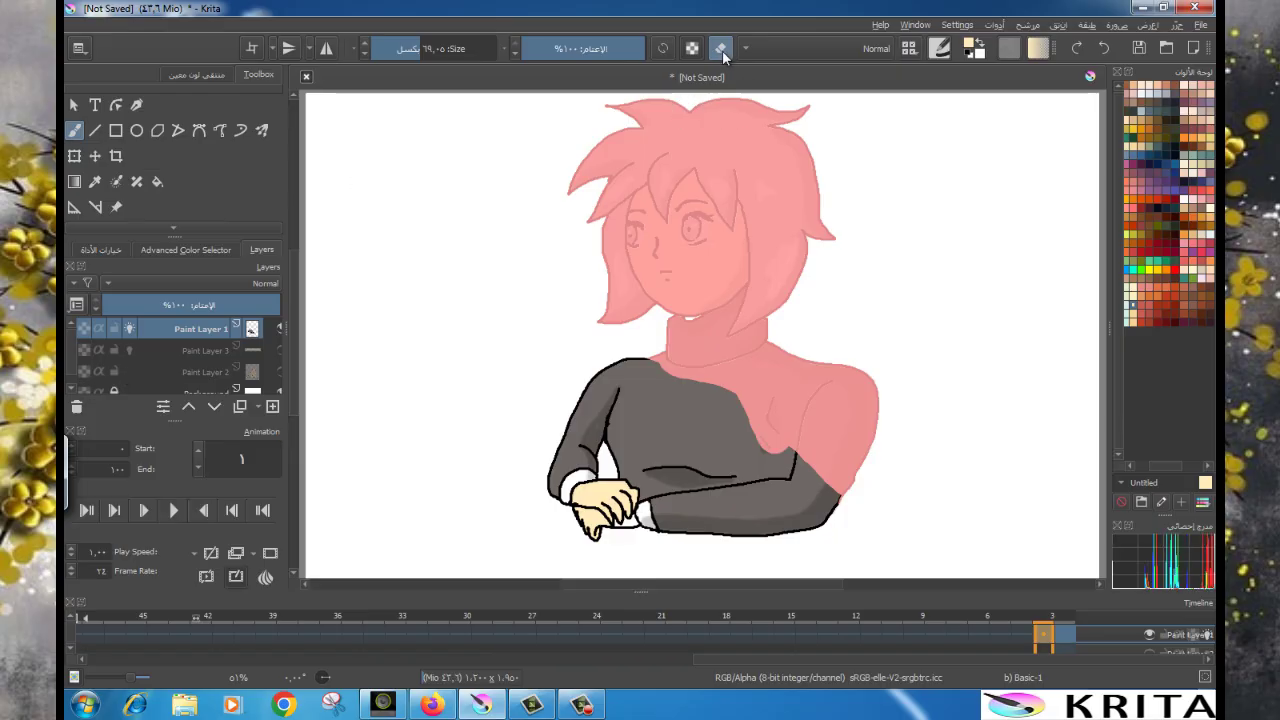
left_click_drag(422, 50, 392, 56)
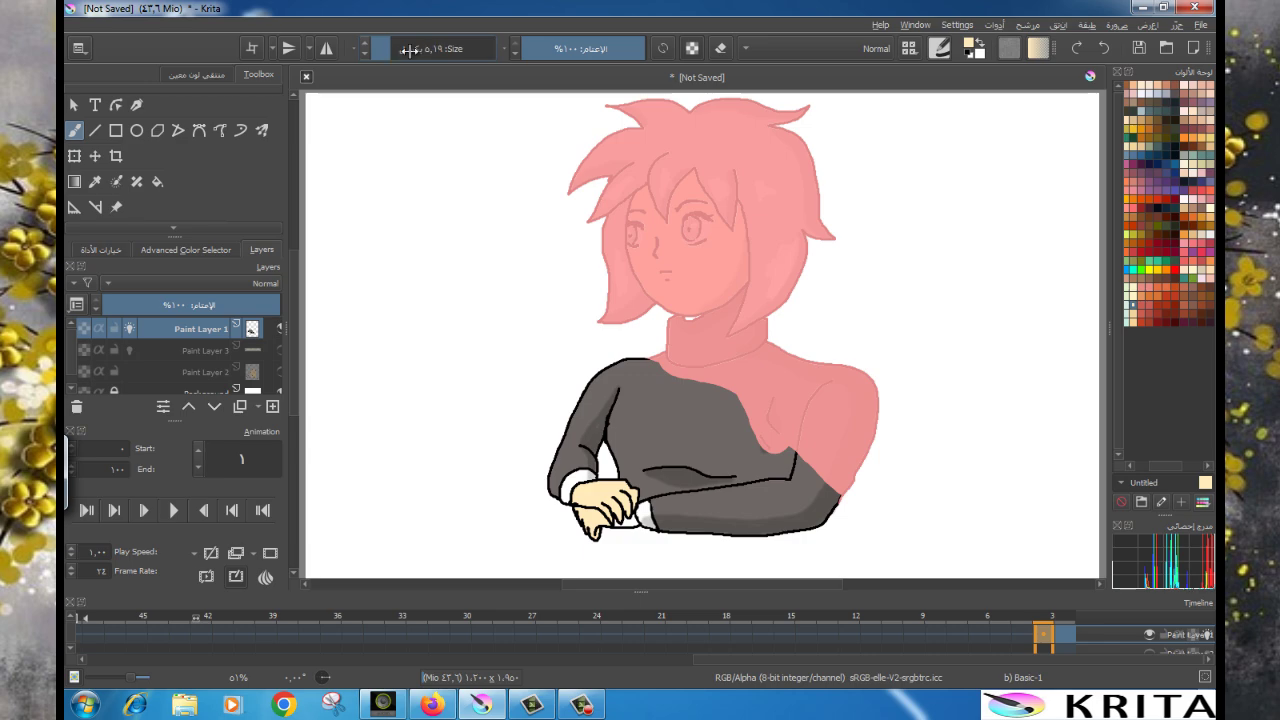
left_click(969, 54)
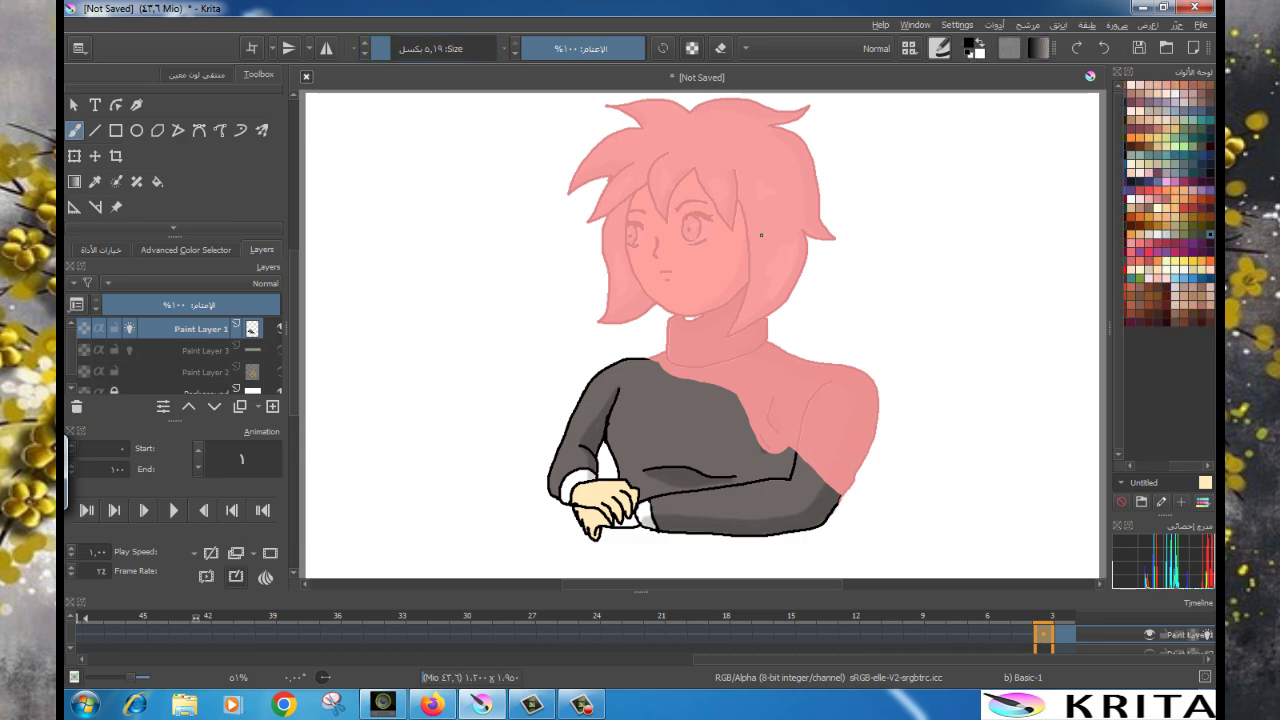
Draw the new jaw, forehead hair strands, and the hair's top, sides and spikes.
left_click_drag(761, 235, 629, 232)
left_click_drag(757, 172, 760, 228)
left_click_drag(645, 160, 628, 236)
left_click_drag(666, 175, 689, 214)
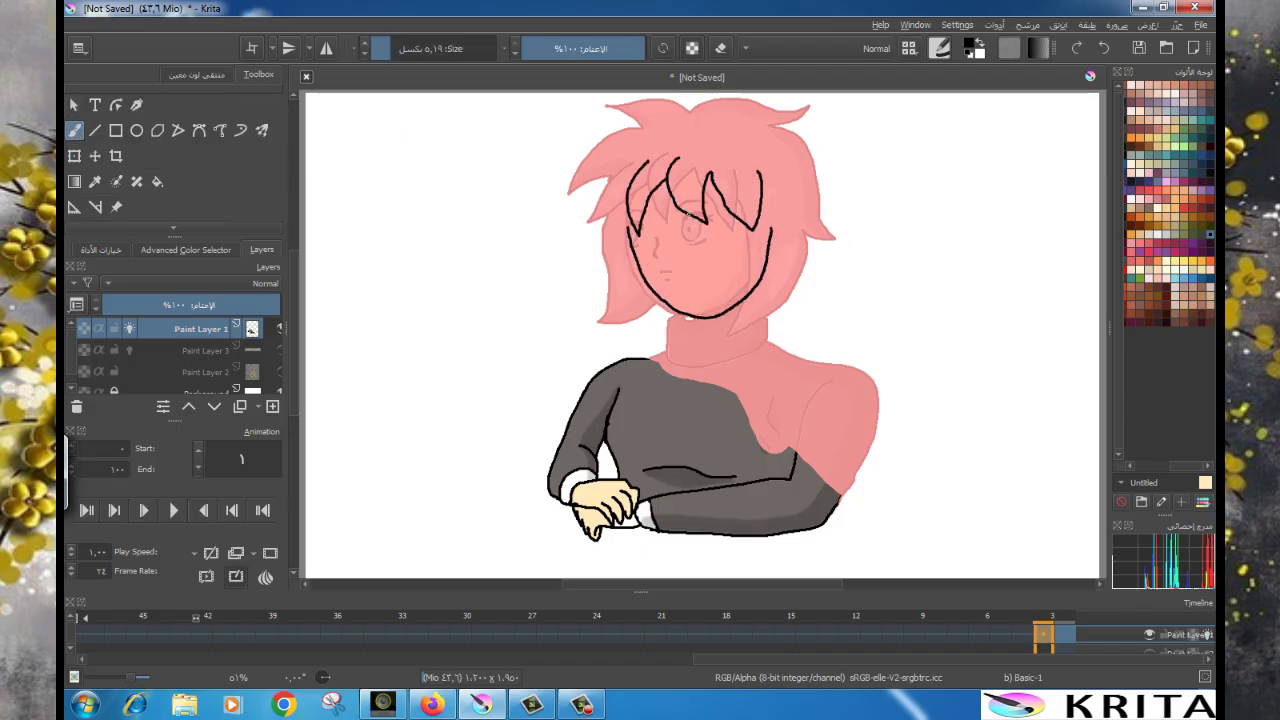
left_click_drag(600, 205, 665, 318)
left_click_drag(618, 135, 572, 216)
left_click_drag(622, 128, 806, 120)
left_click_drag(830, 215, 762, 318)
mouse_move(796, 140)
left_mouse_down()
mouse_move(845, 205)
mouse_move(829, 212)
left_mouse_up()
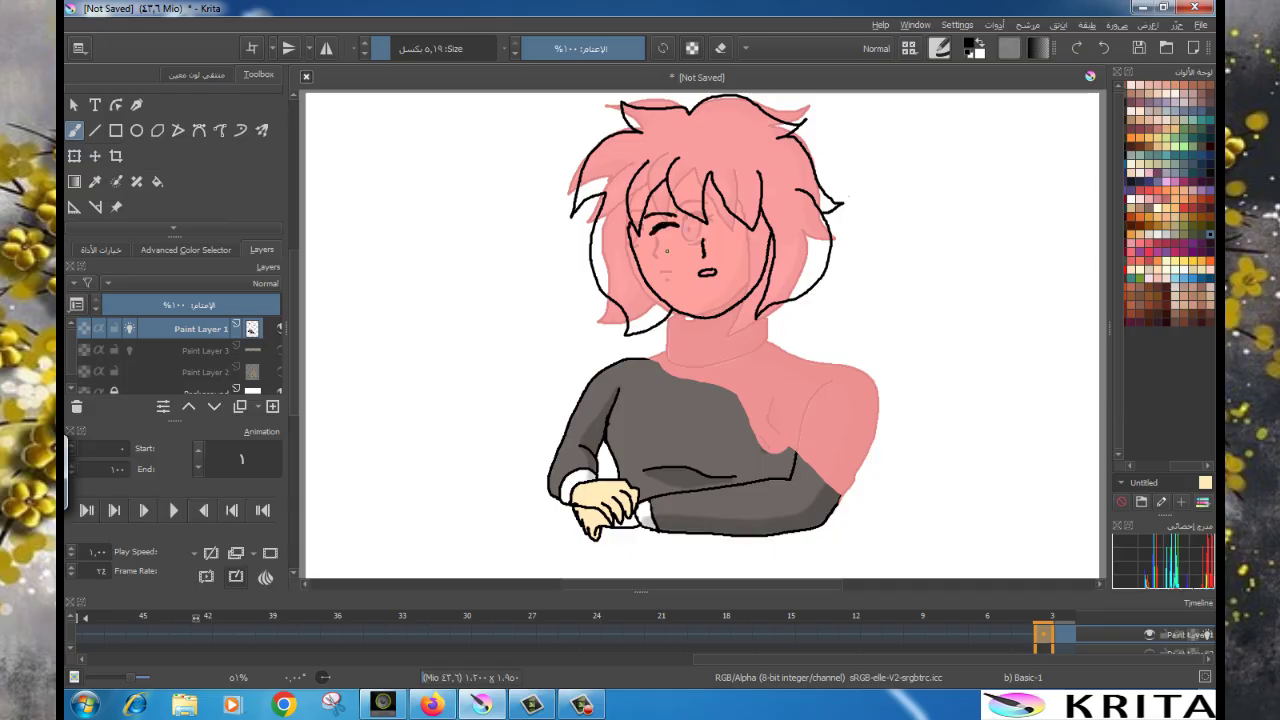
Outline the neck, turtleneck collar line and right shoulder and arm.
left_click_drag(668, 312, 670, 360)
mouse_move(670, 360)
left_mouse_down()
mouse_move(766, 318)
mouse_move(670, 360)
left_mouse_up()
left_click_drag(766, 345, 855, 465)
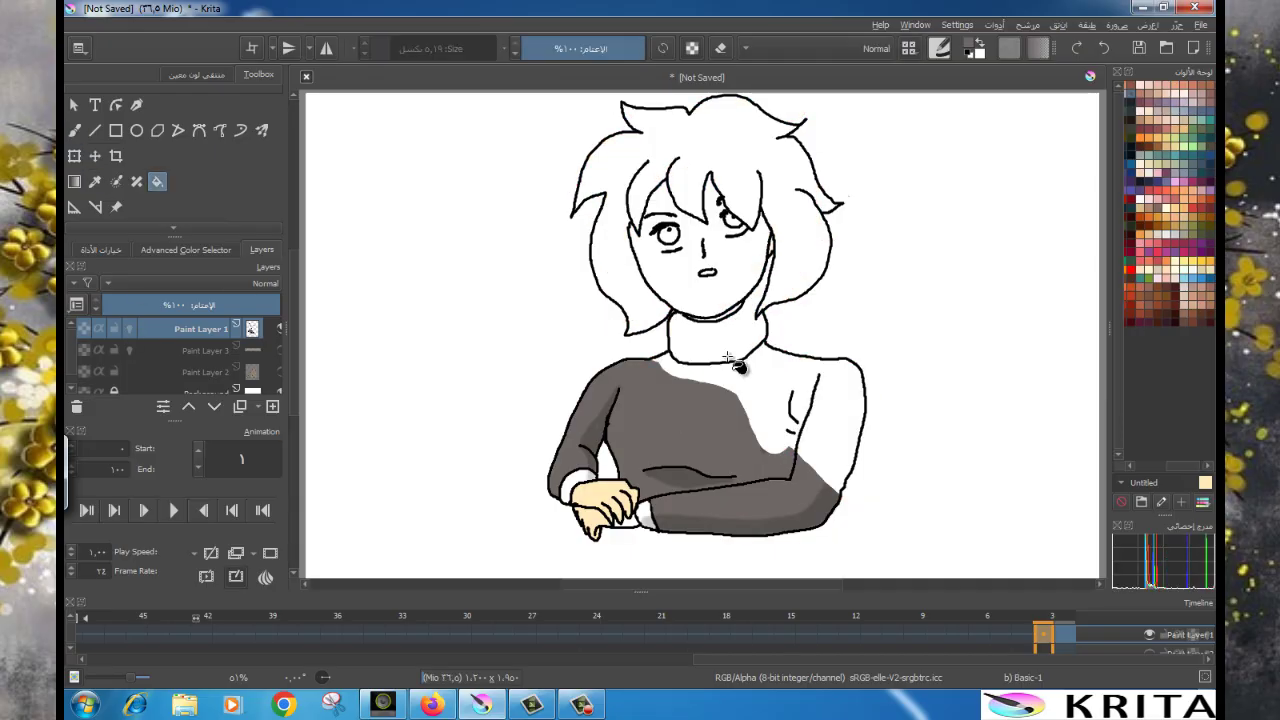
Fill the right side of the sweater dark grey and paint white highlights on the hair.
left_click(800, 420)
left_click(95, 181)
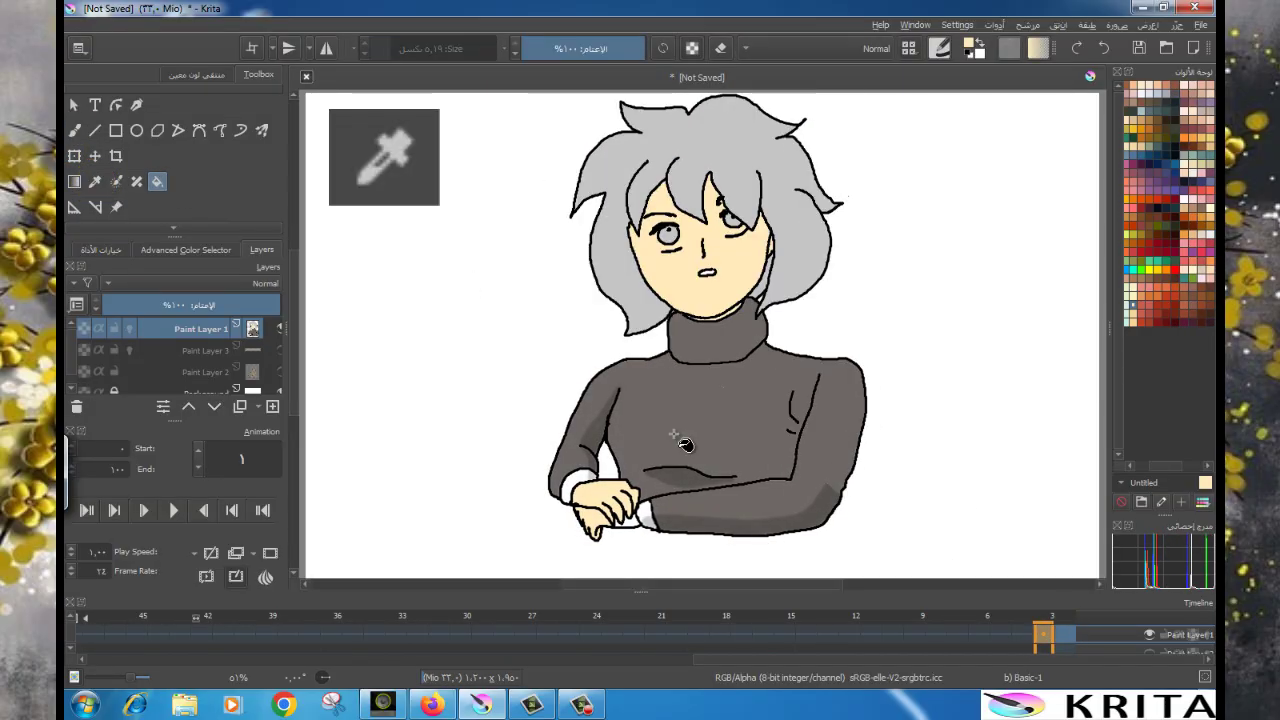
mouse_move(754, 180)
left_mouse_down()
mouse_move(742, 202)
mouse_move(676, 202)
left_mouse_up()
left_click_drag(654, 182, 632, 204)
left_click_drag(620, 206, 616, 237)
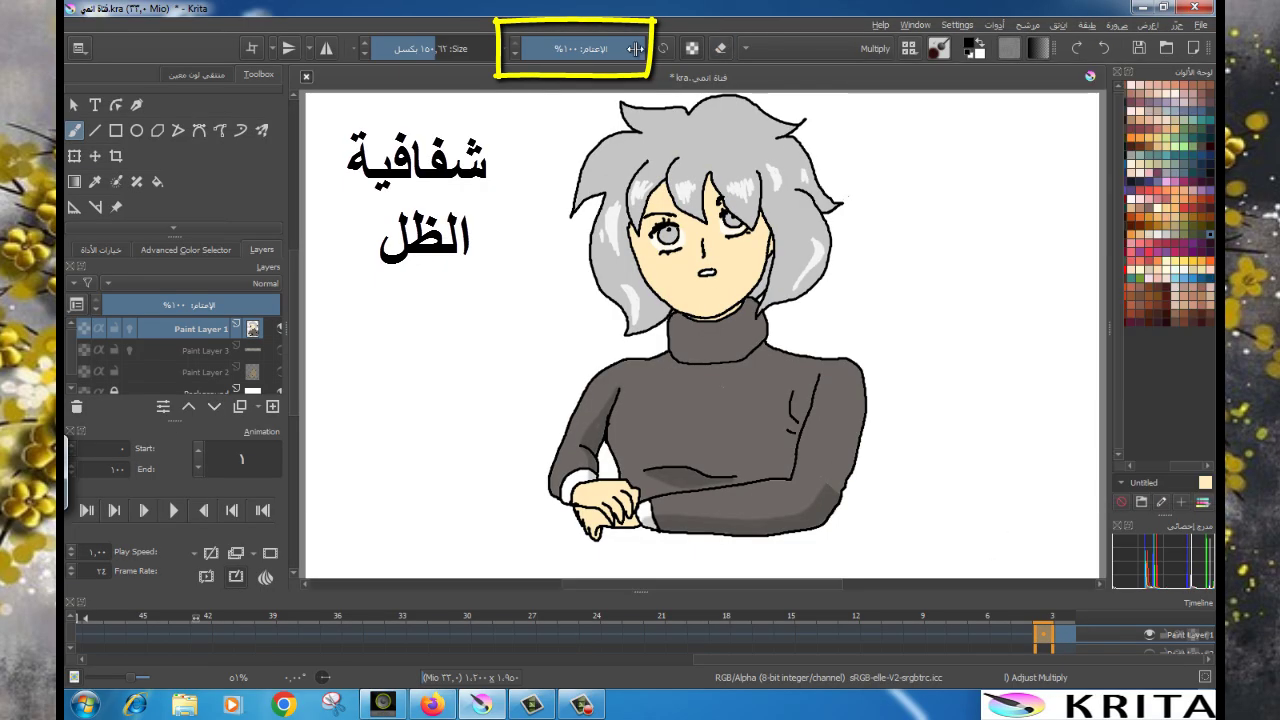
Lower the brush opacity to about 22% for soft shading.
left_click_drag(634, 48, 558, 48)
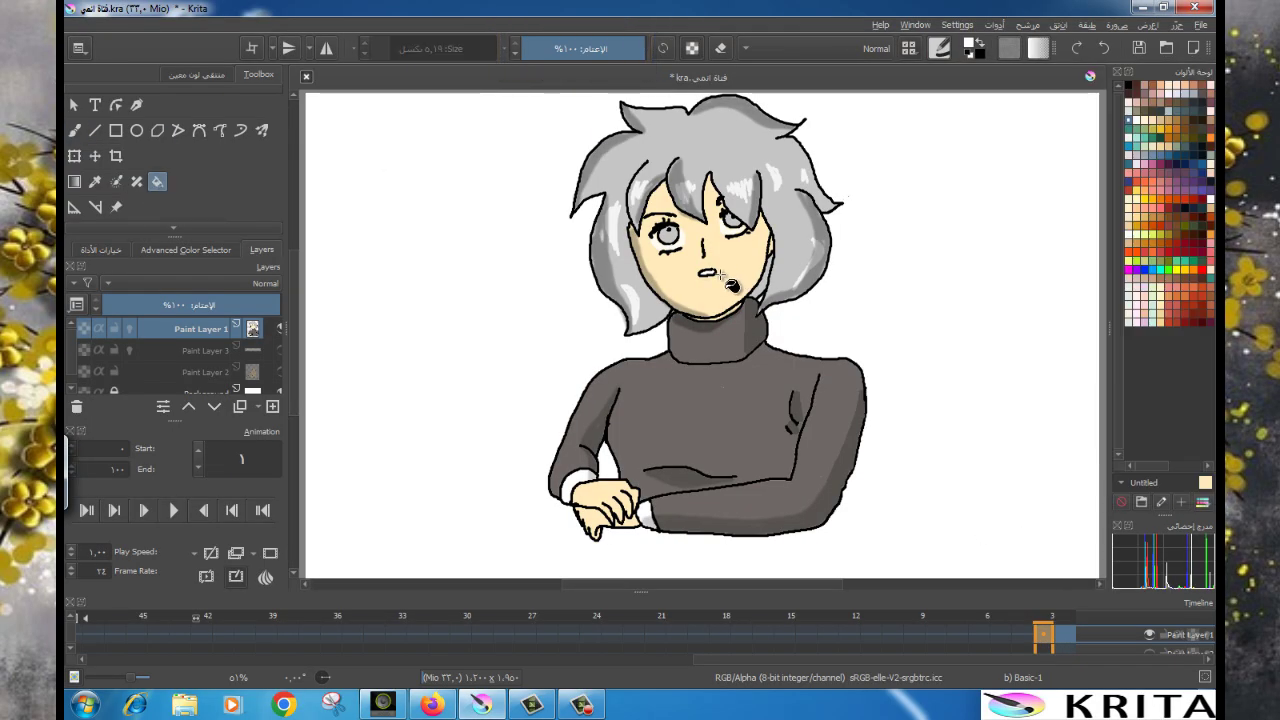
left_click(74, 130)
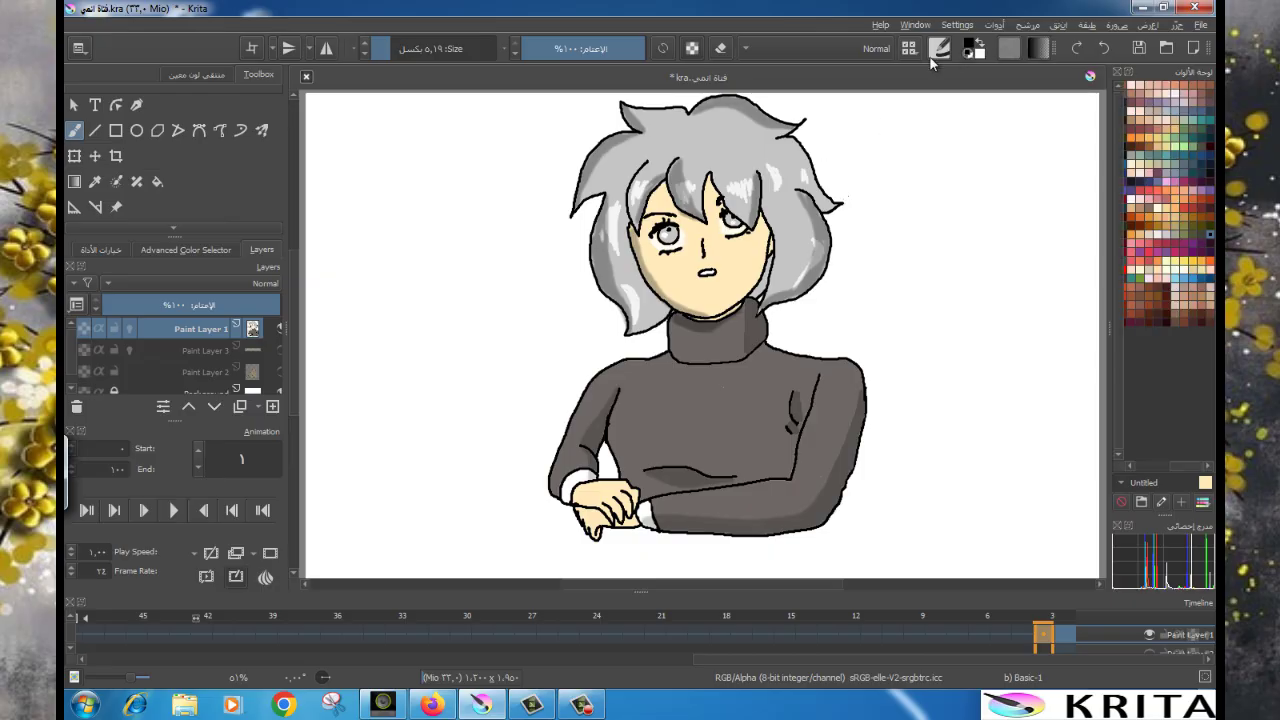
left_click_drag(612, 56, 560, 52)
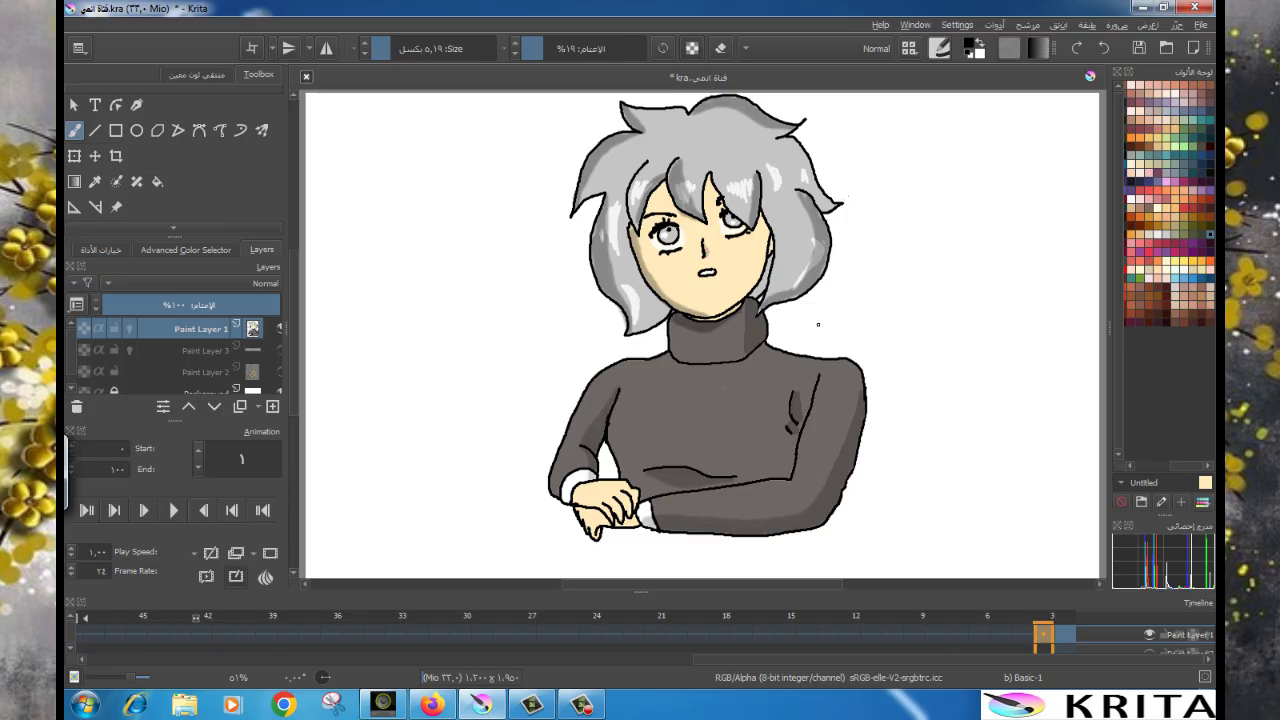
Save the animation, then step through the neighbouring frames and settle on frame 2.
left_click(1141, 50)
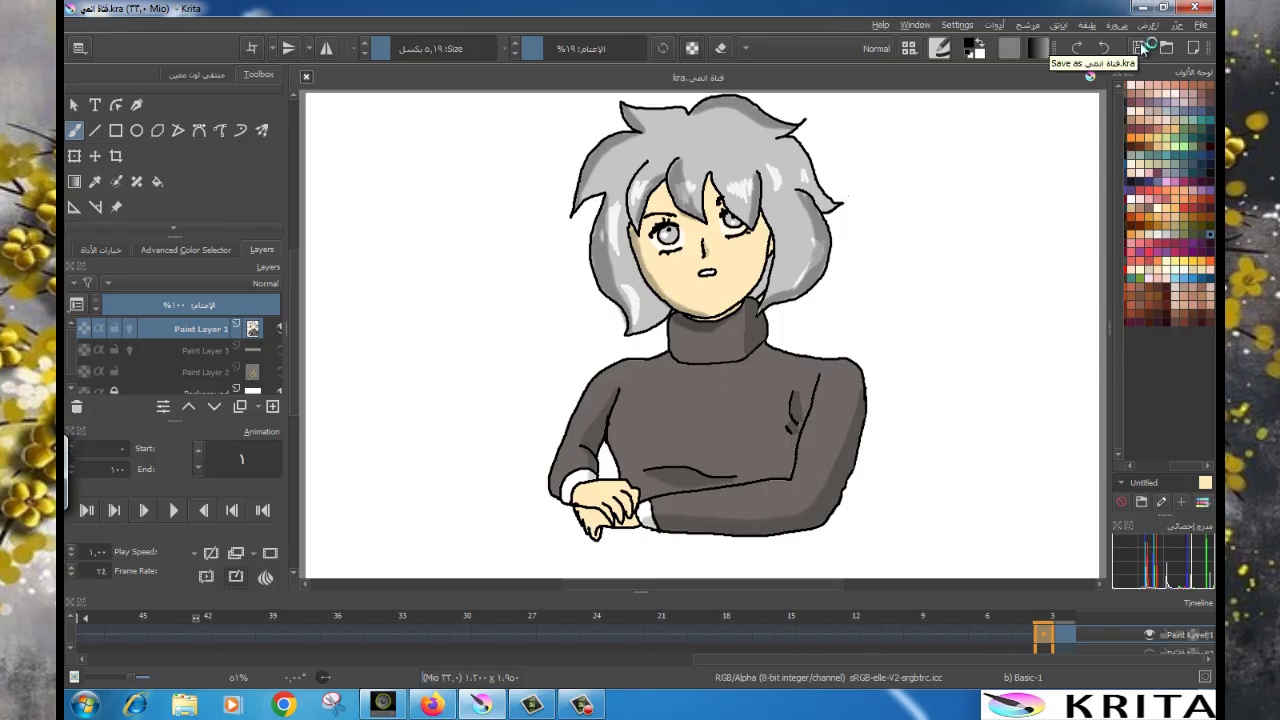
left_click(1066, 636)
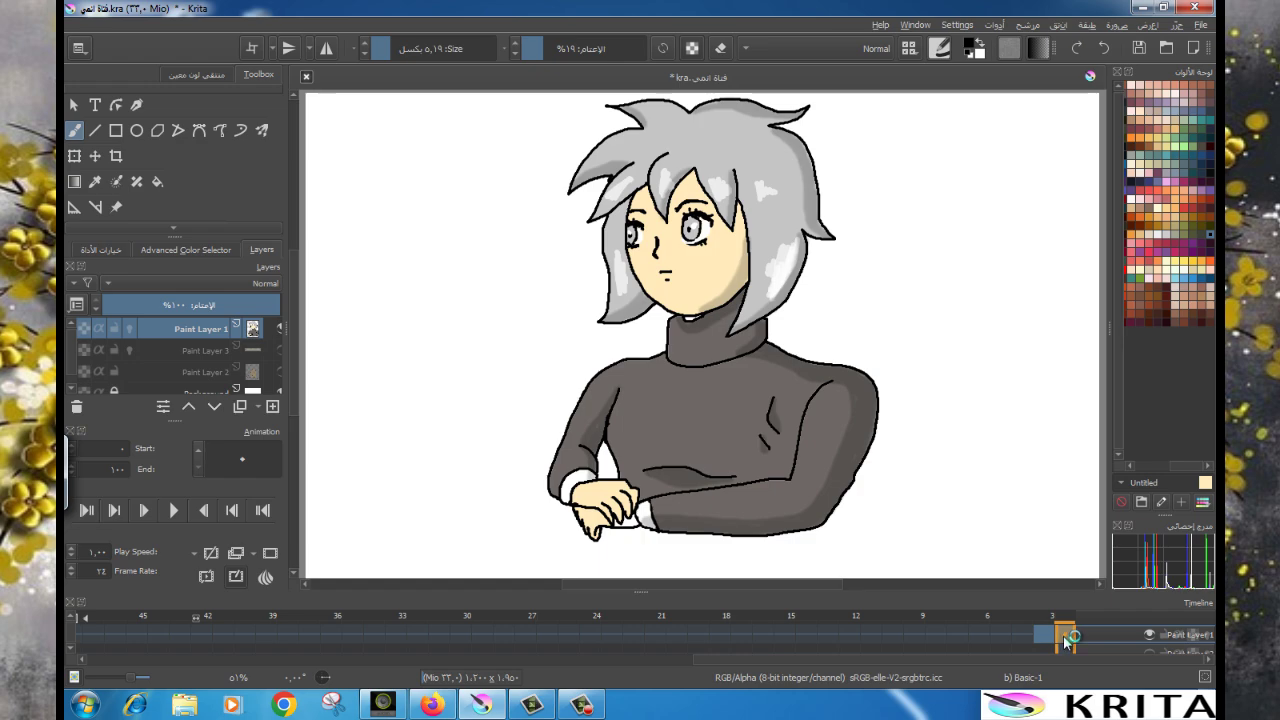
left_click(1050, 637)
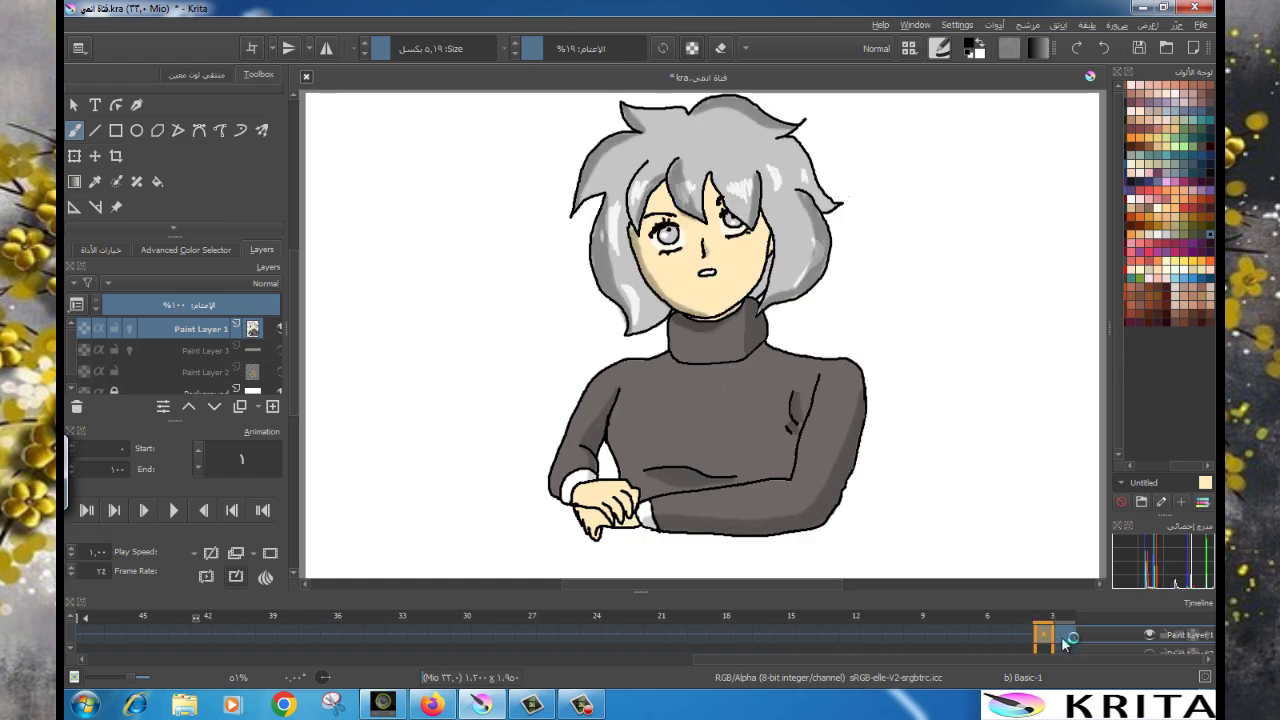
left_click(1066, 637)
left_click(1049, 637)
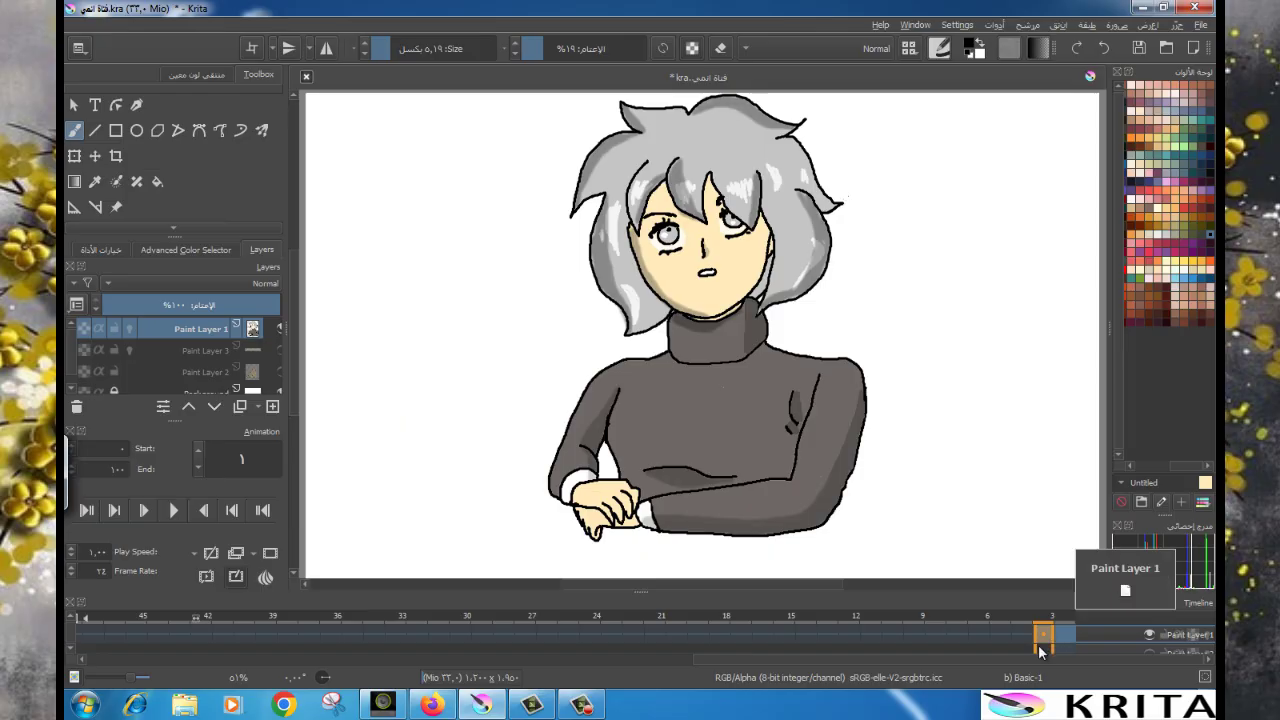
left_click(1024, 638)
Transform the whole drawing on frame 2, check frame 1, and return to frame 2.
key("p")
key("b")
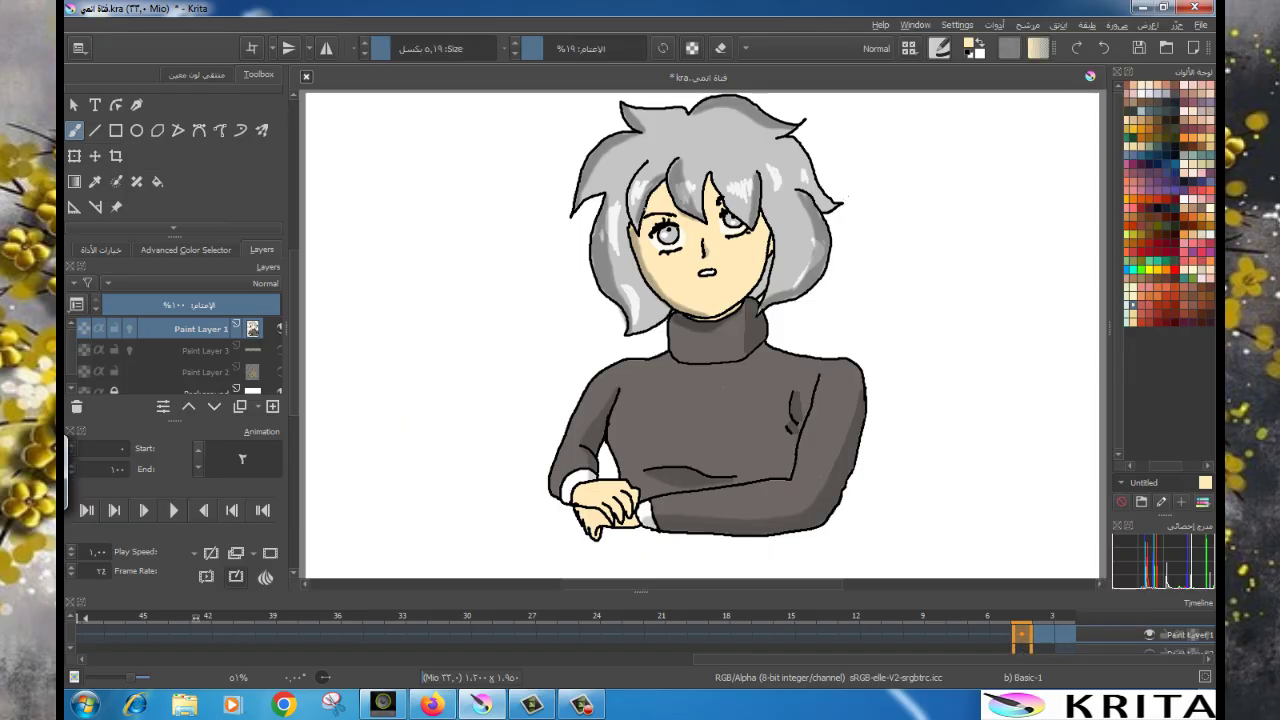
left_click(74, 155)
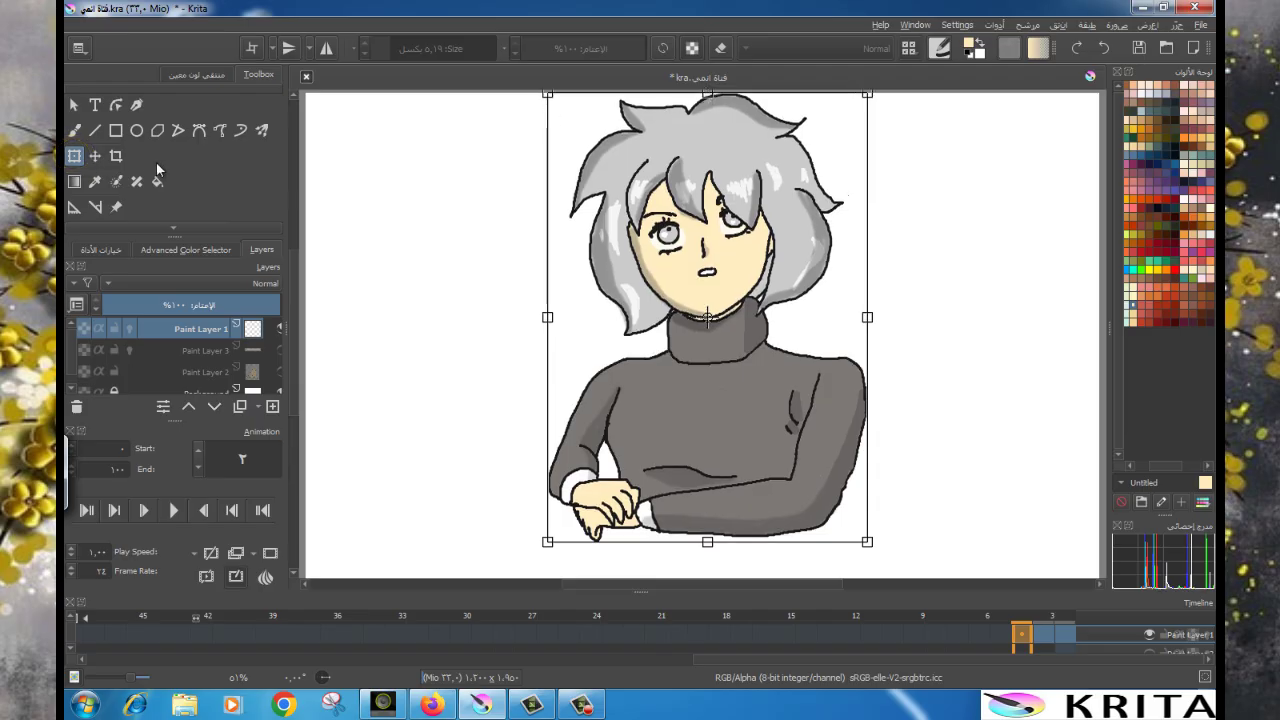
left_click(93, 183)
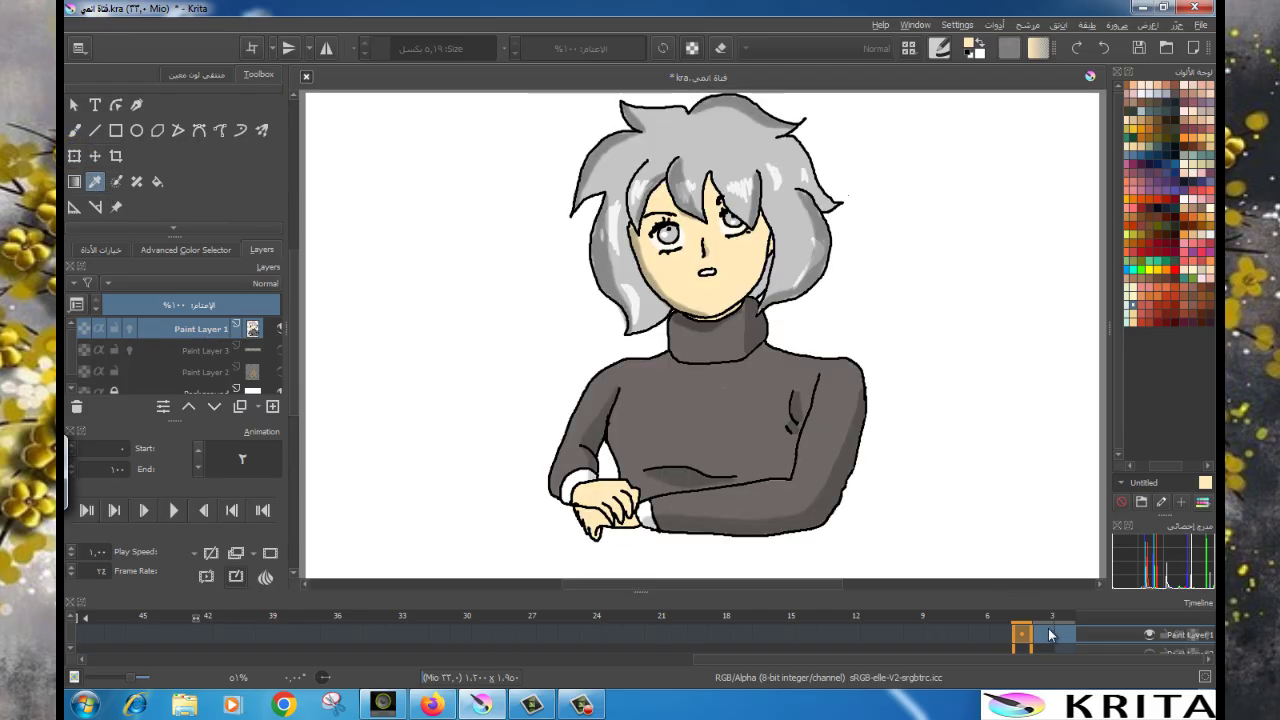
left_click(1046, 634)
left_click(1024, 638)
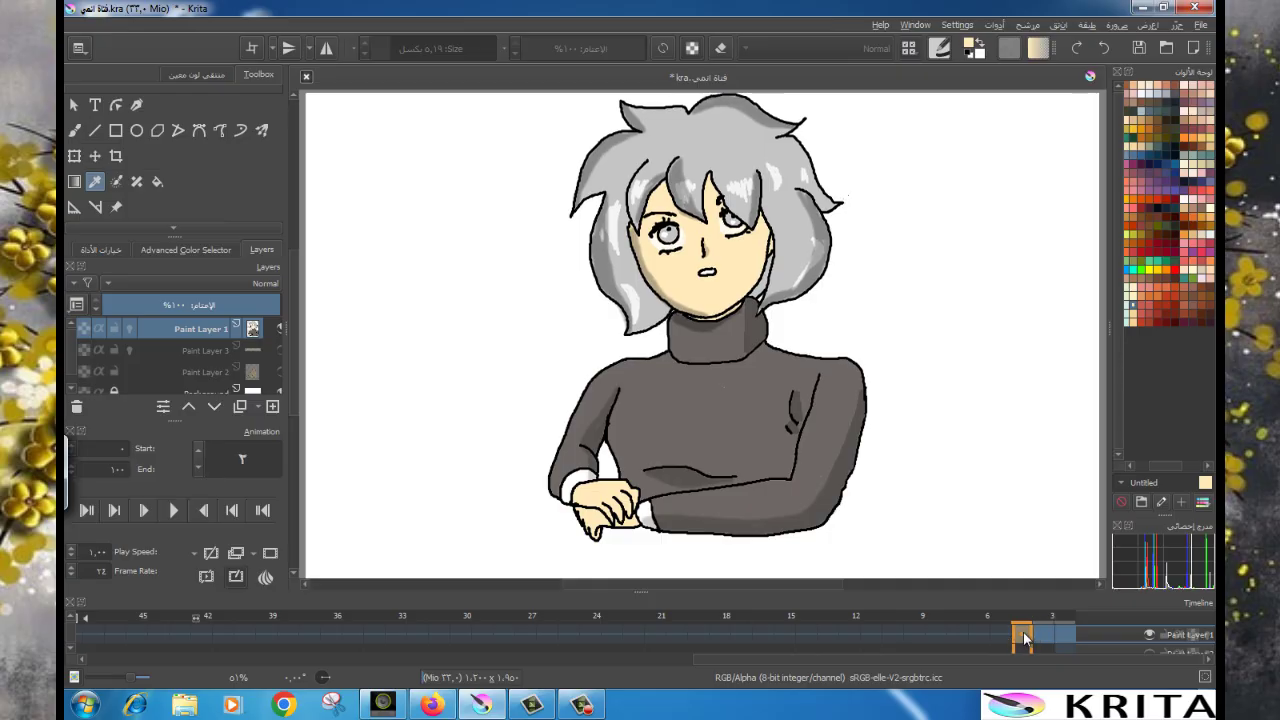
left_click(76, 135)
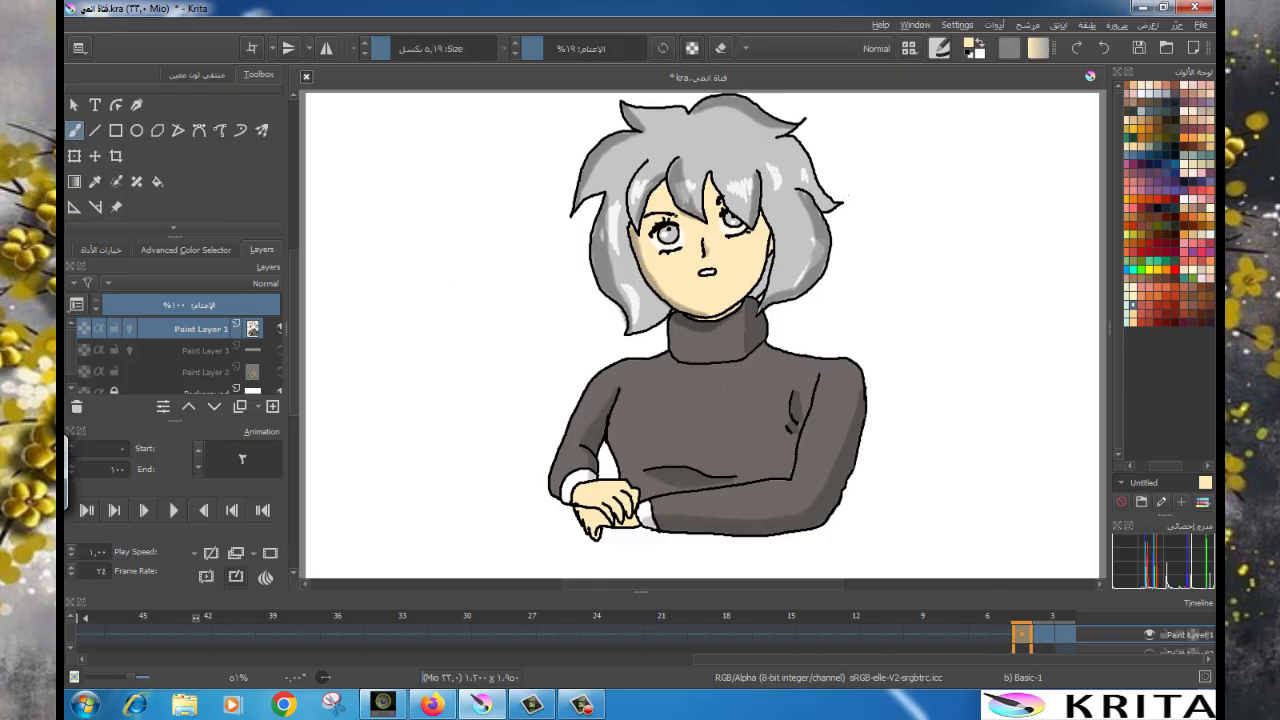
Raise the brush opacity to 55% and paint skin colour over the open mouth.
left_click_drag(558, 48, 648, 50)
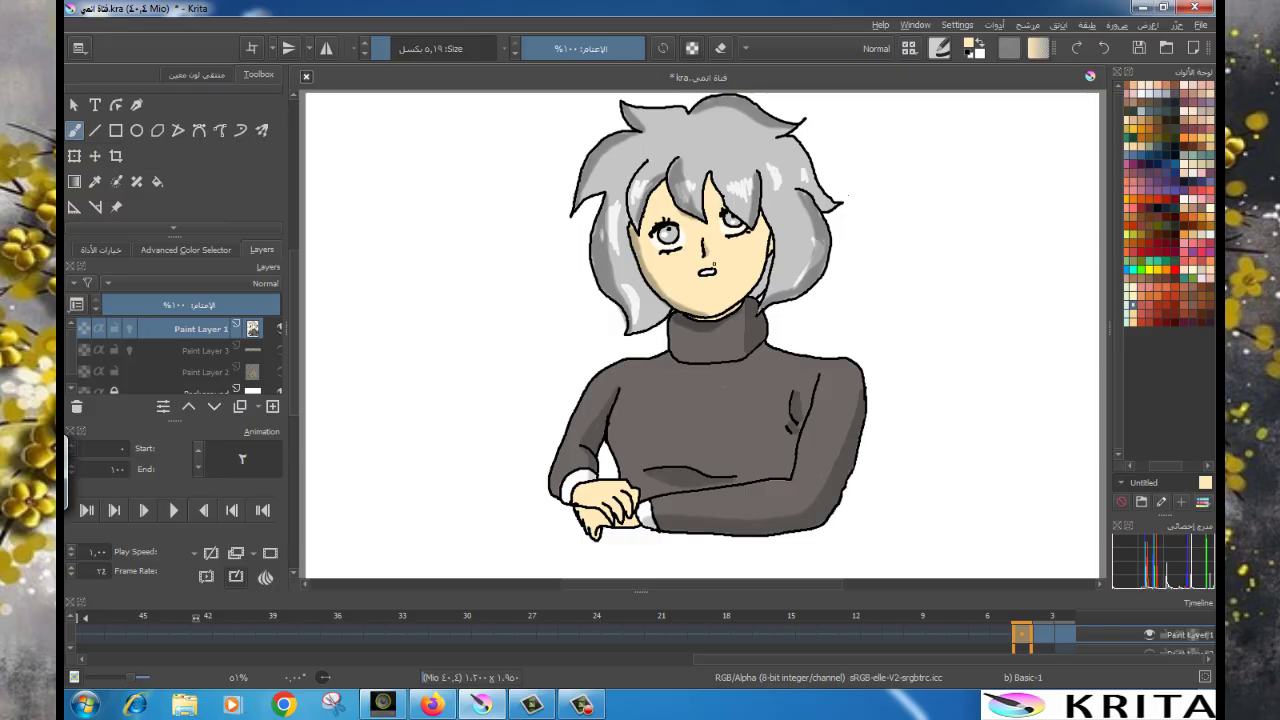
left_click_drag(714, 268, 712, 270)
scroll(110, 228, "down", 2)
Freehand-select the left eye and transform it with Ctrl+T.
left_click(136, 198)
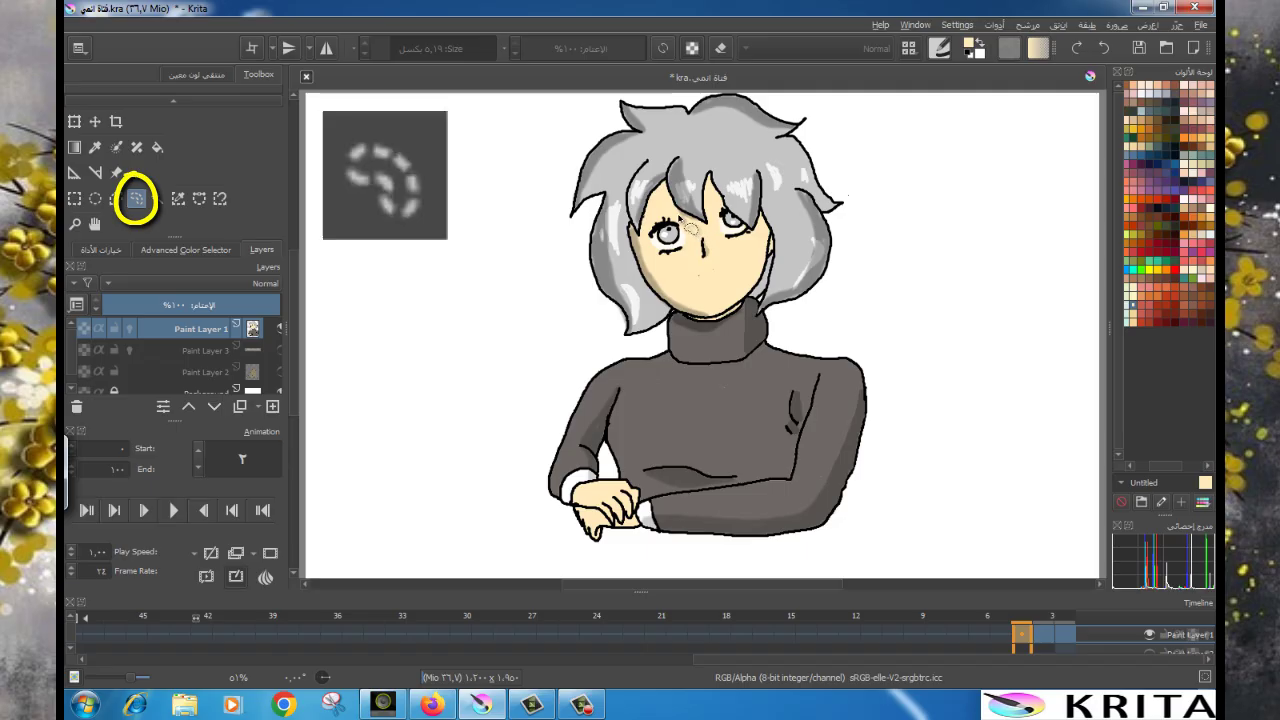
left_click_drag(689, 225, 694, 239)
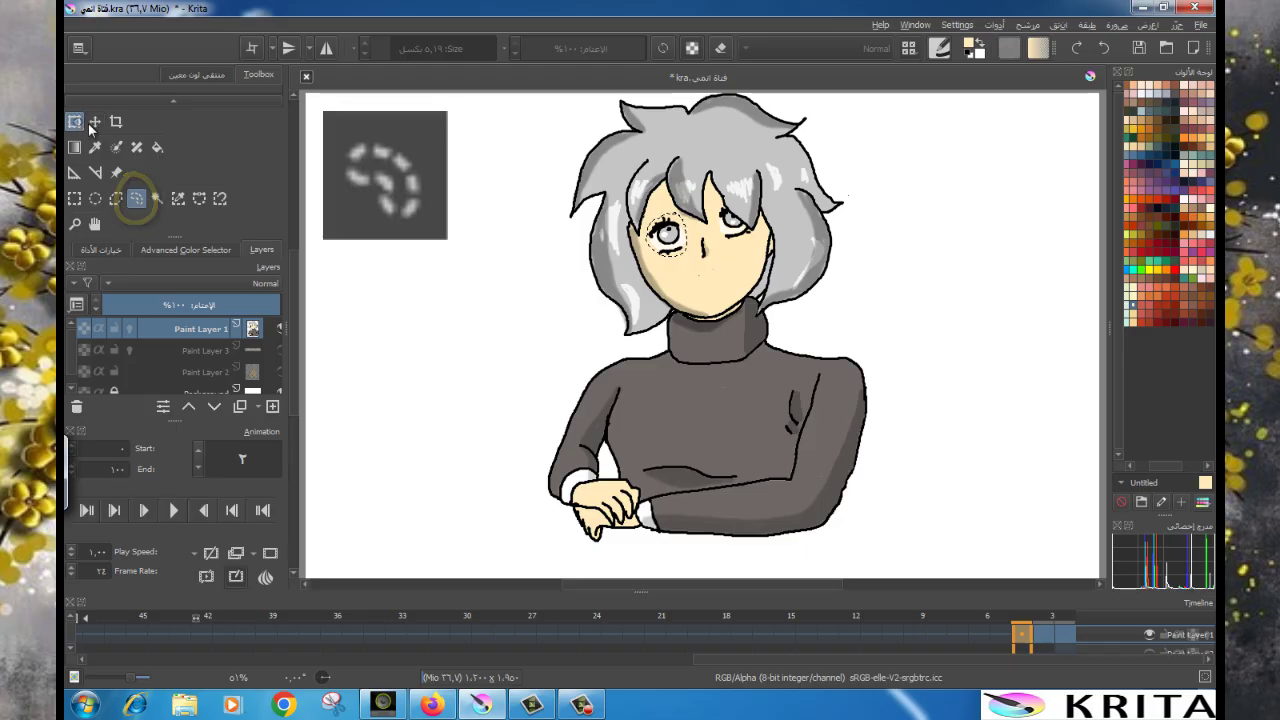
key("ctrl+t")
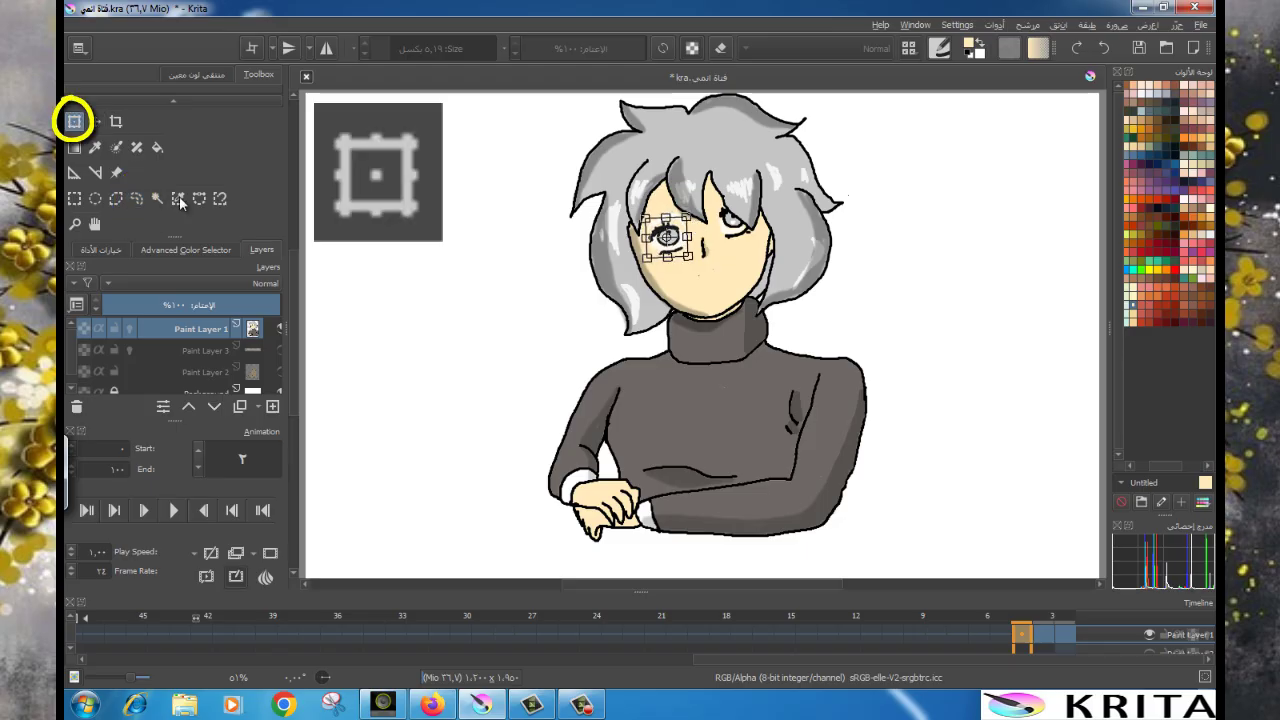
left_click(137, 199)
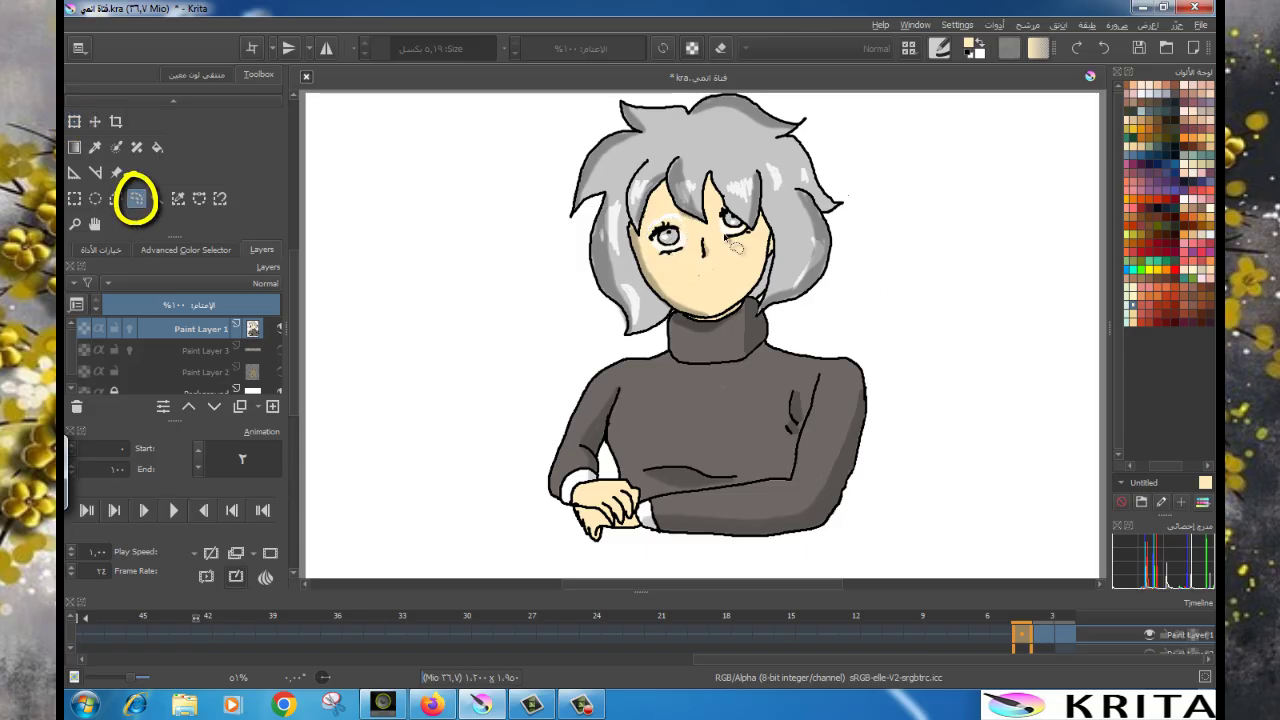
Select the right eye, move it a few pixels right, apply and deselect.
left_click_drag(727, 215, 759, 253)
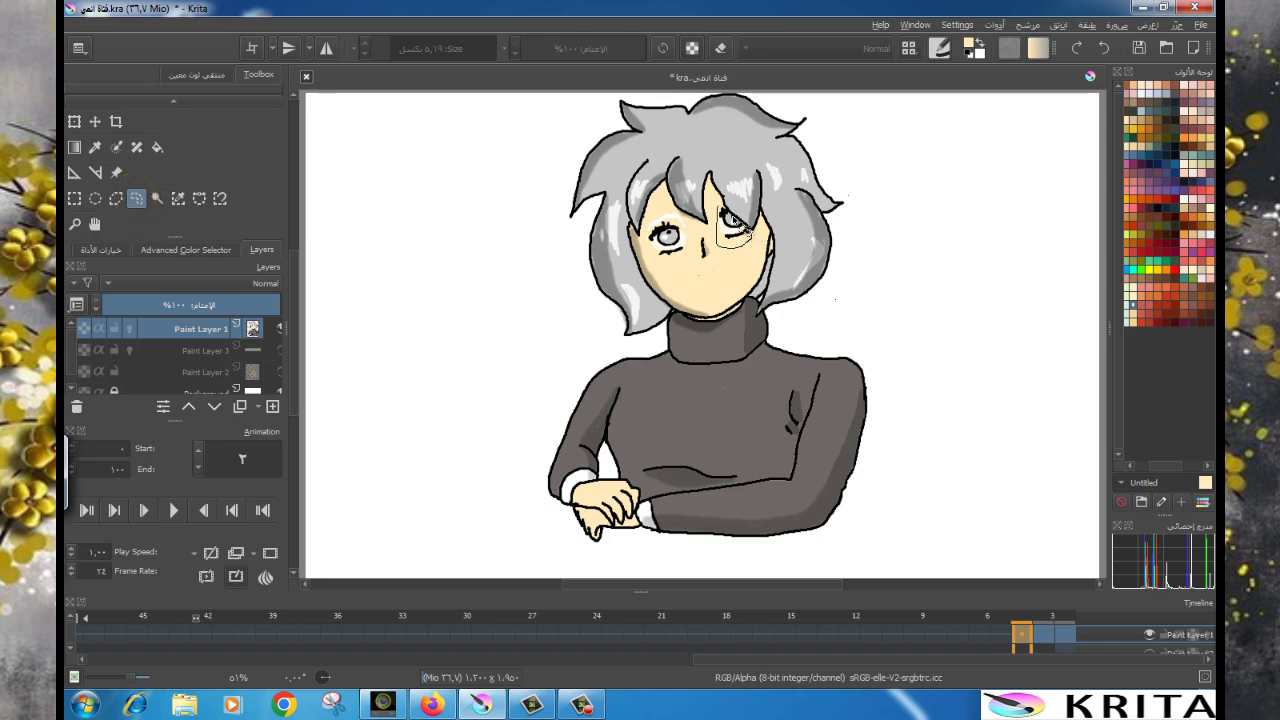
left_click_drag(735, 220, 718, 205)
left_click(75, 121)
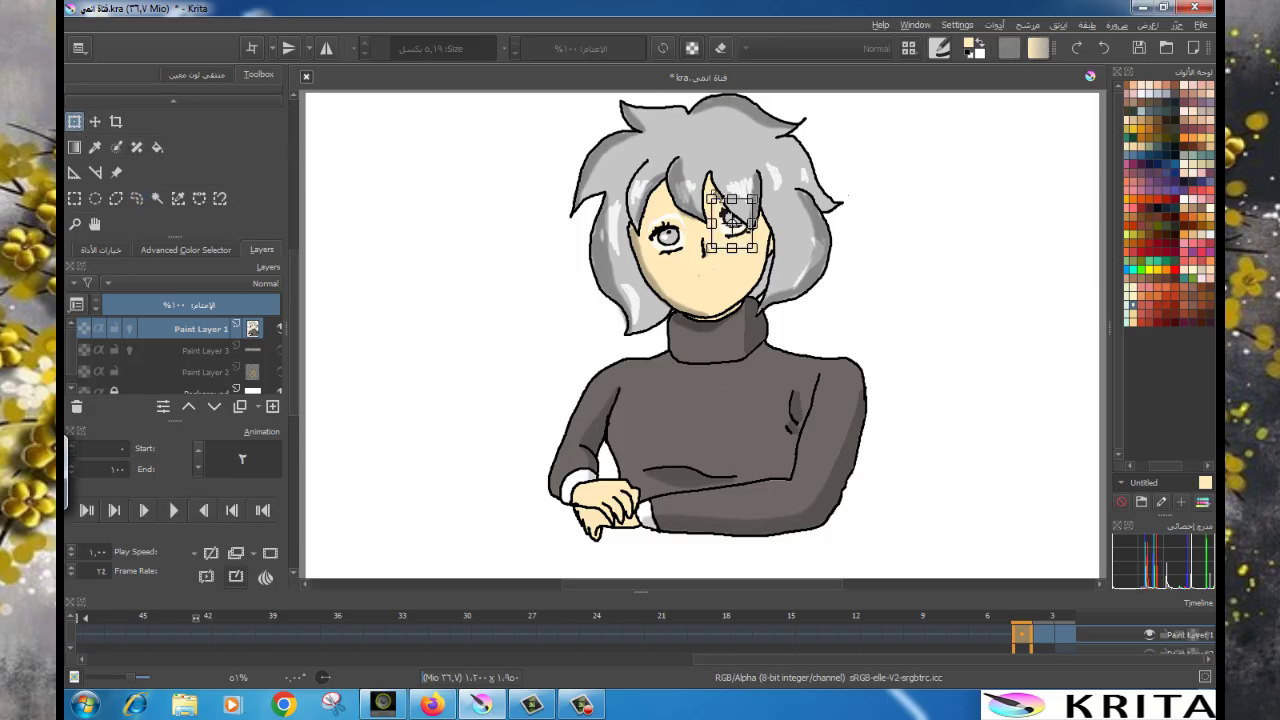
left_click_drag(733, 222, 736, 221)
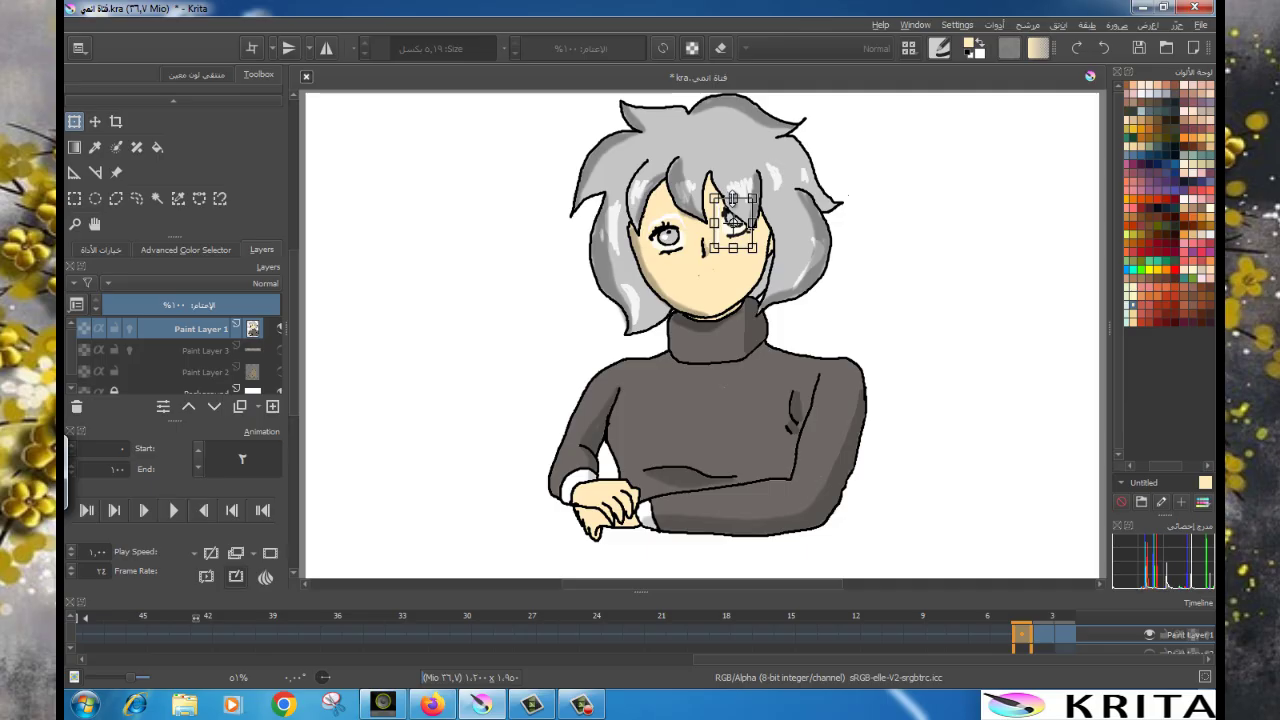
left_click(136, 198)
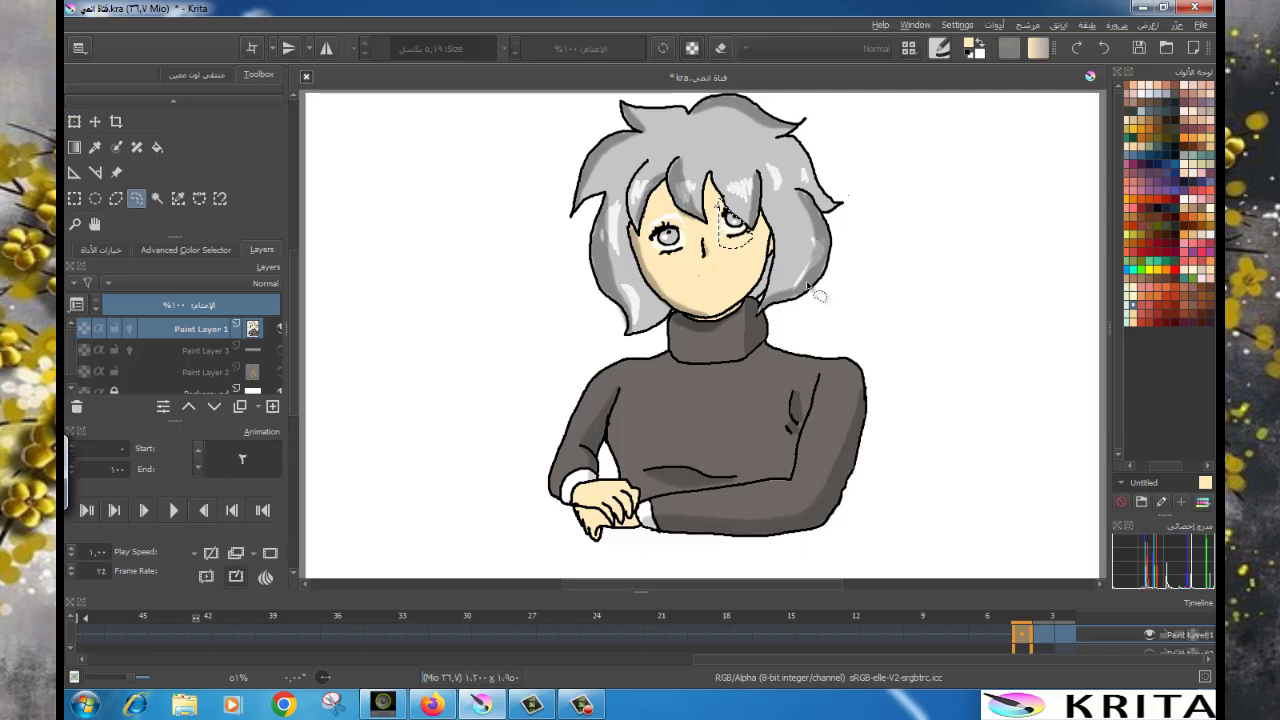
left_click(750, 278)
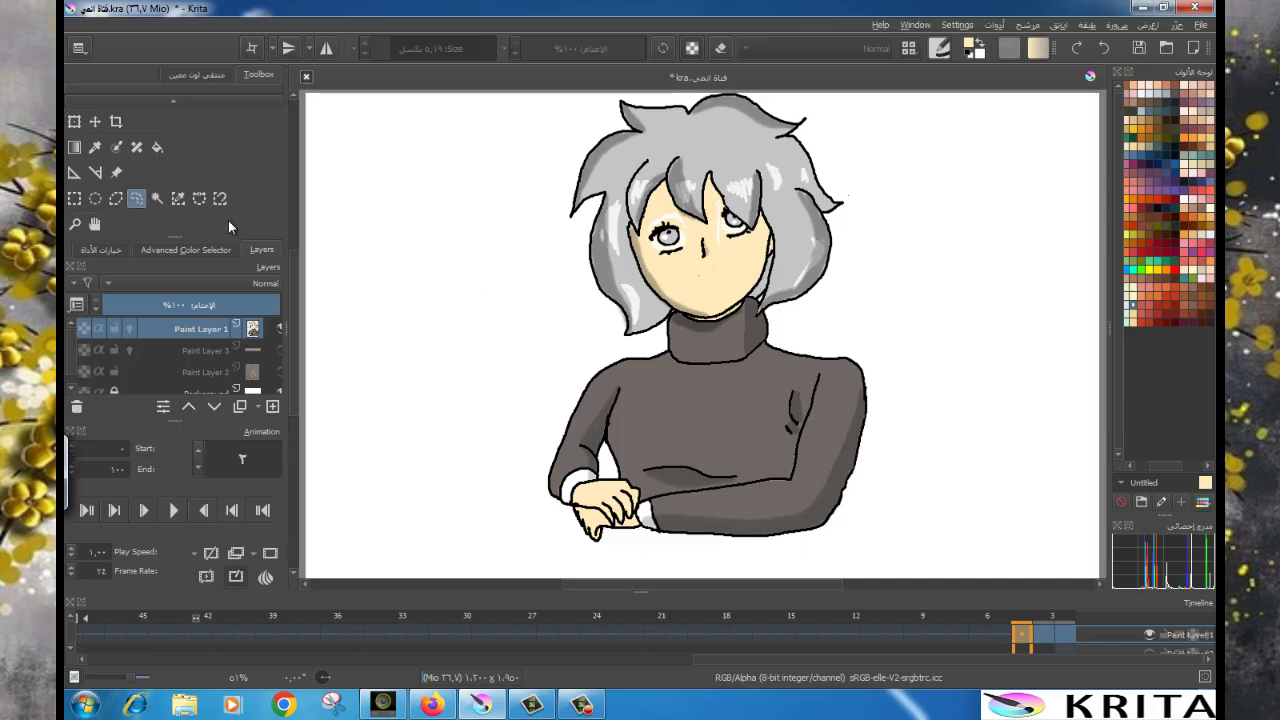
Switch from the Fill tool to the Freehand Brush and reset colours to black and white.
left_click(160, 148)
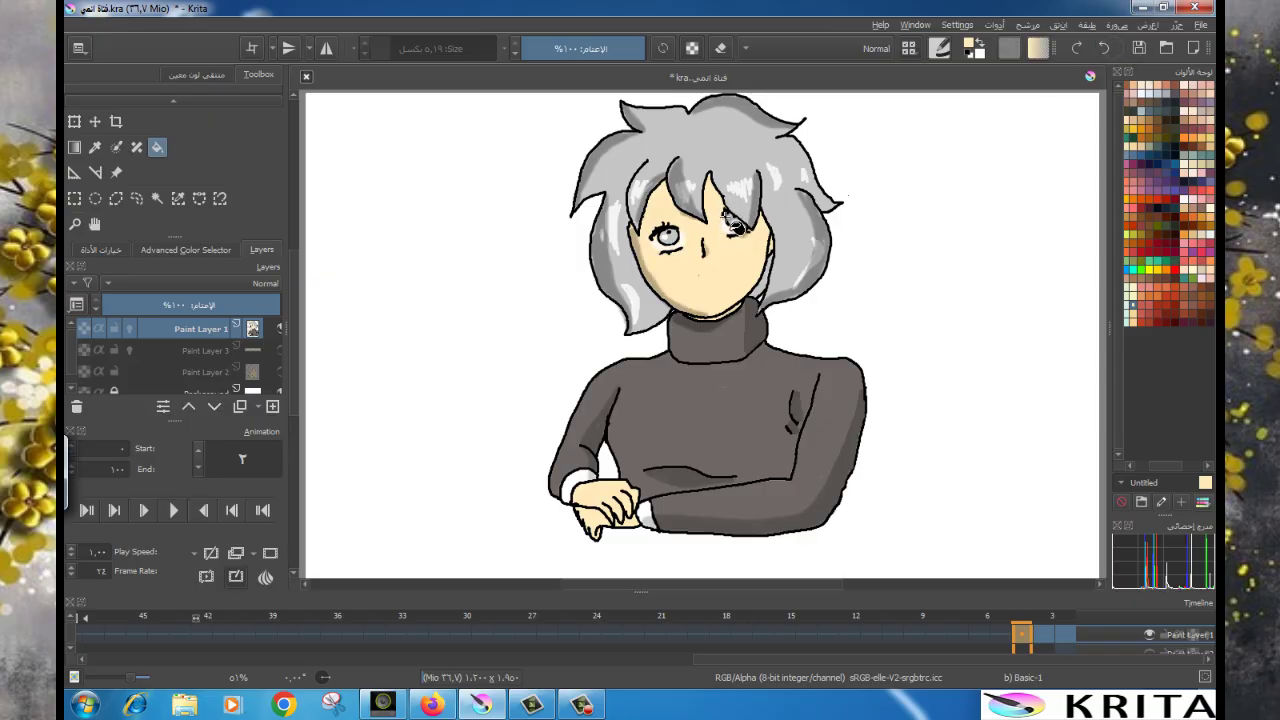
scroll(98, 105, "up", 2)
left_click(74, 127)
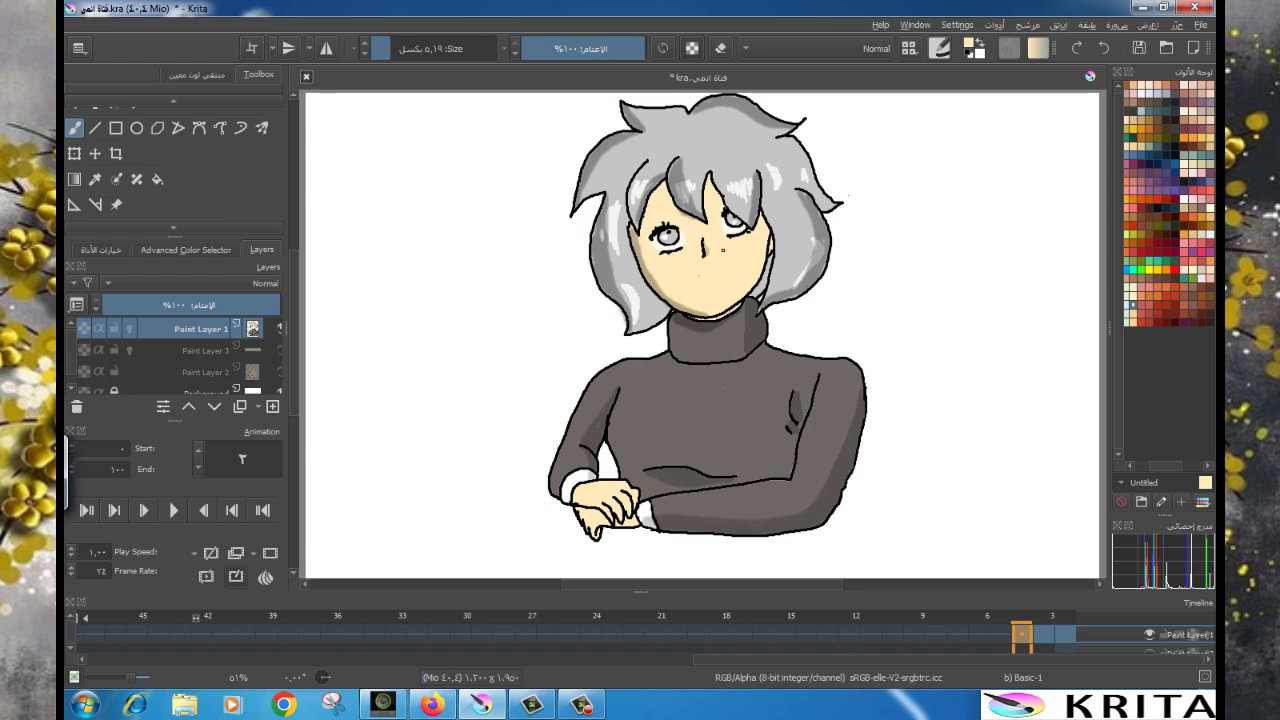
left_click(968, 55)
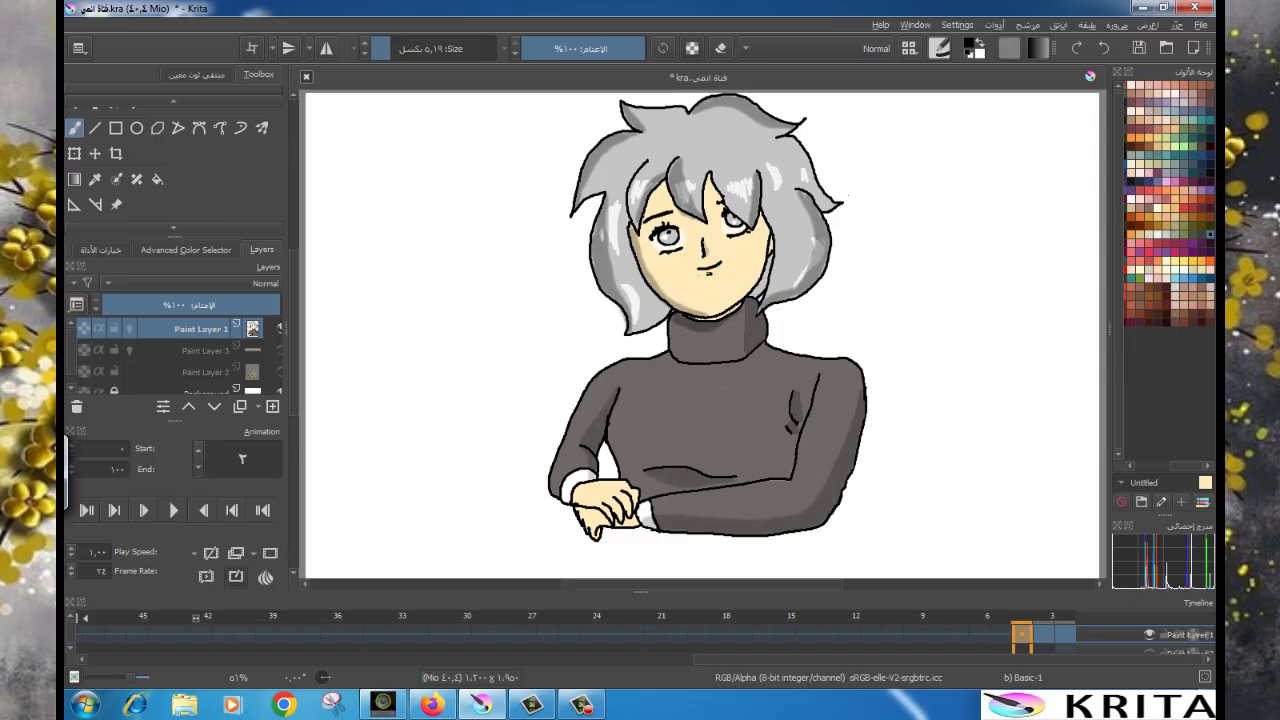
Pick skin beige, then flip between frames 1, 2 and the following talking-mouth frames.
left_click(710, 272, "ctrl")
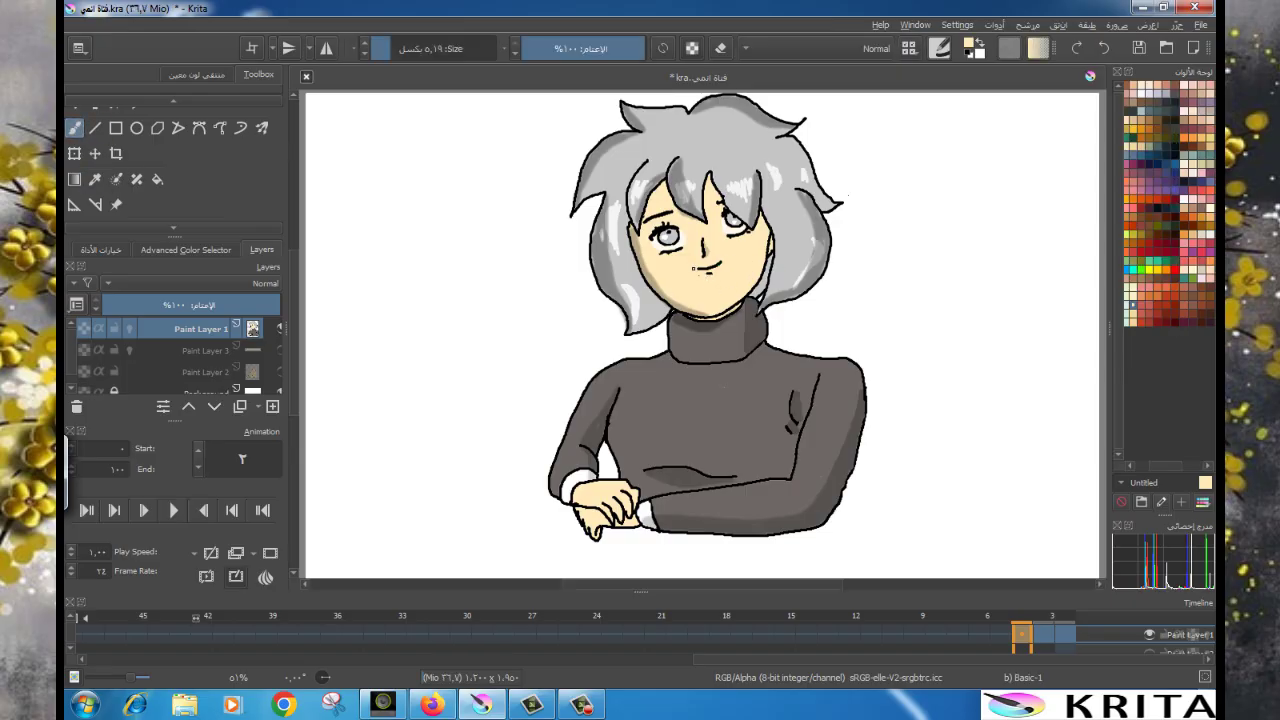
left_click(1043, 636)
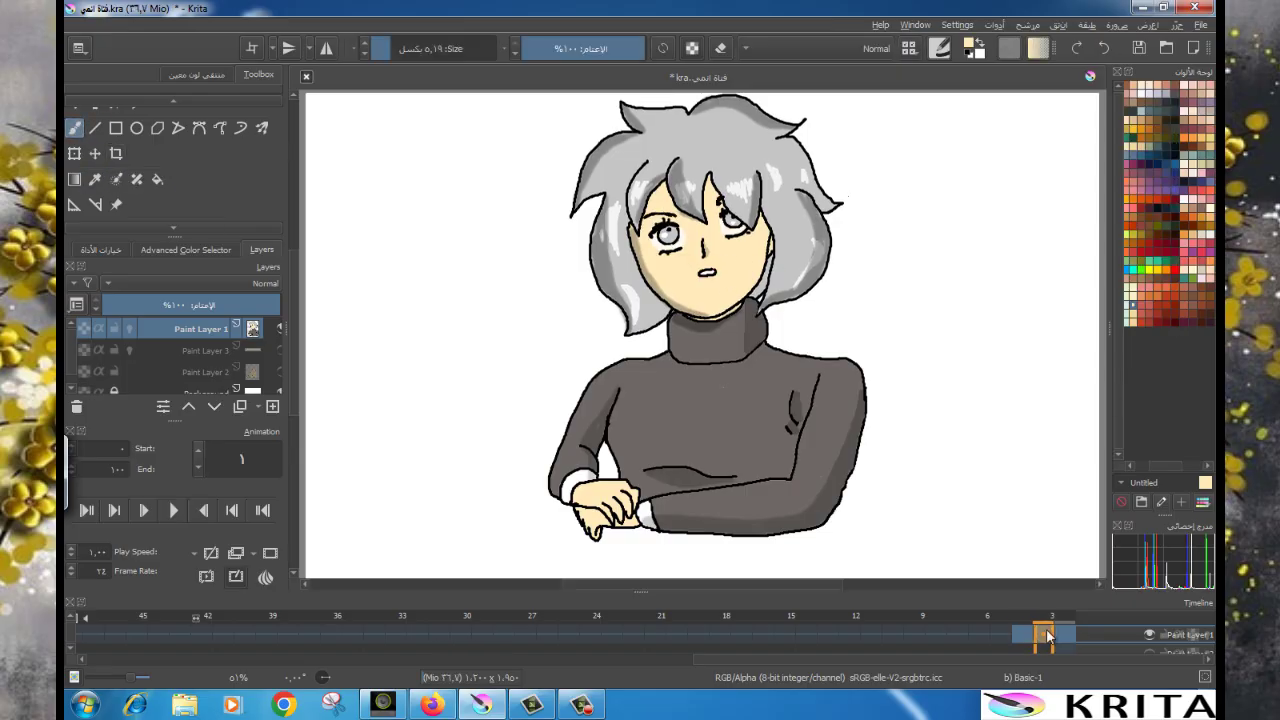
left_click(1023, 641)
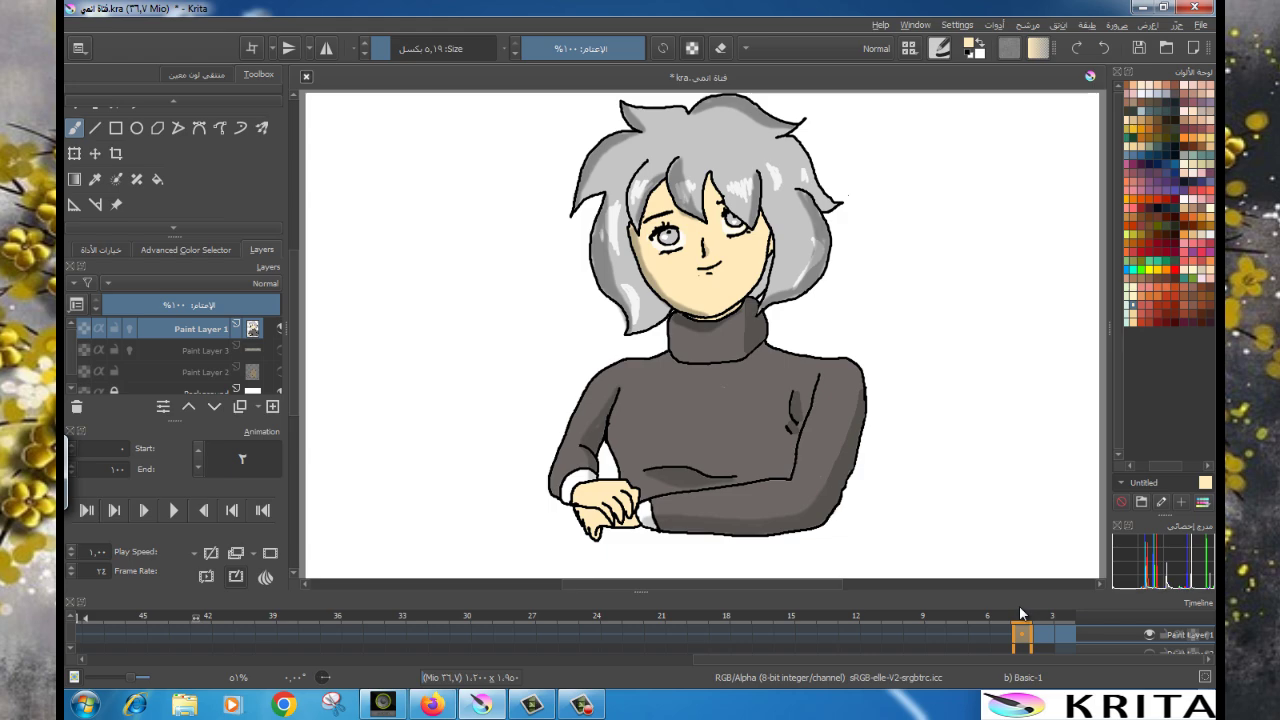
left_click(1045, 636)
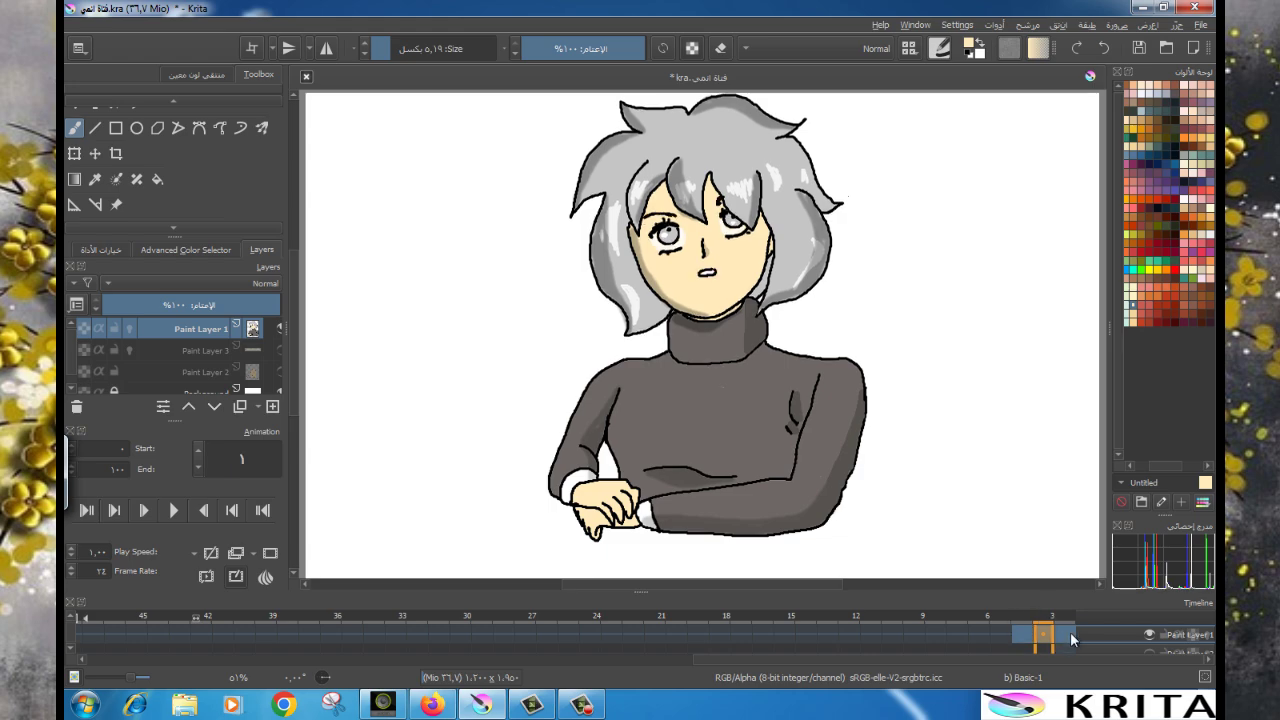
left_click(1069, 633)
left_click(1041, 636)
Scrub back through earlier frames, select a frame range, and land on frame 18.
left_click_drag(1019, 635, 818, 636)
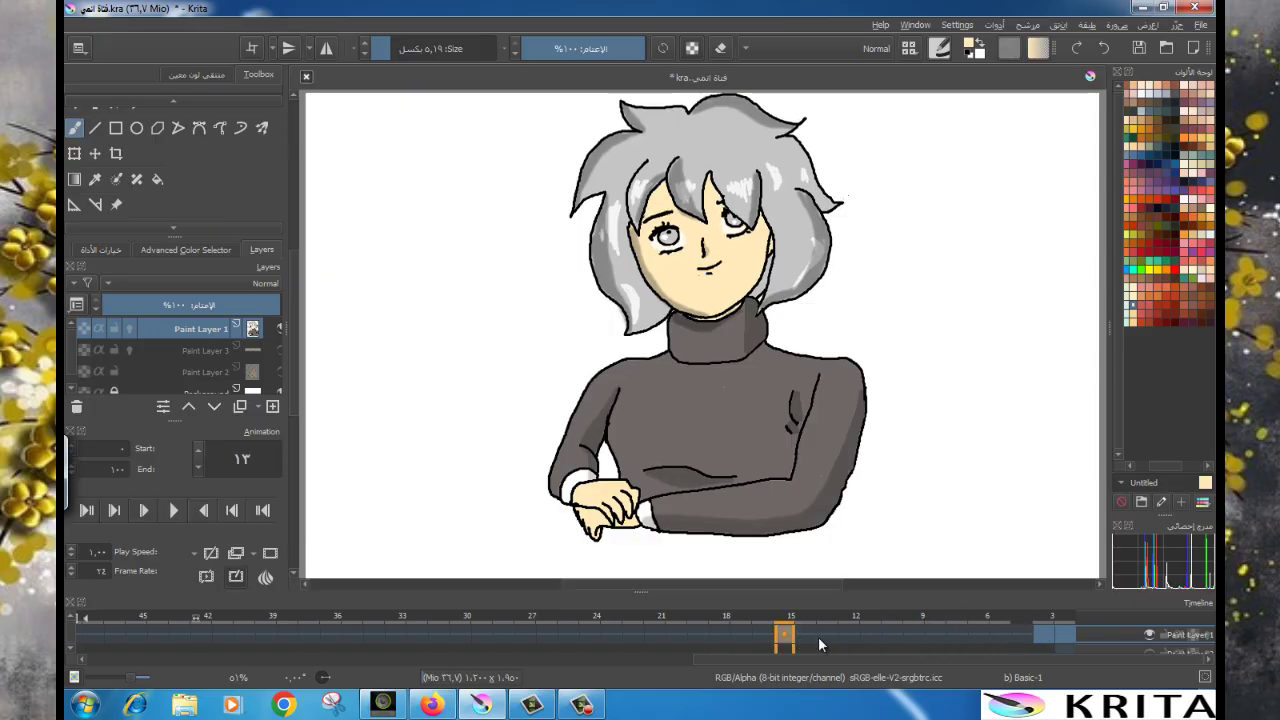
mouse_move(925, 636)
left_mouse_down()
mouse_move(913, 636)
mouse_move(1066, 637)
mouse_move(936, 637)
left_mouse_up()
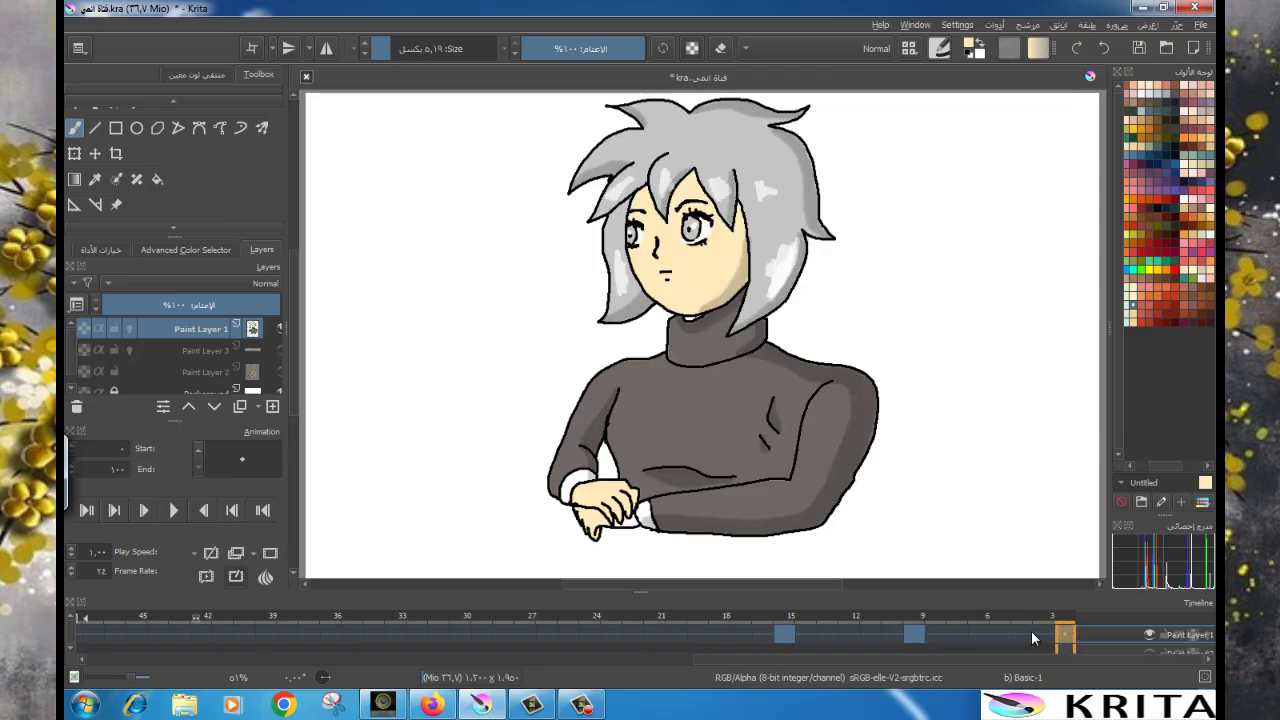
left_click(915, 637)
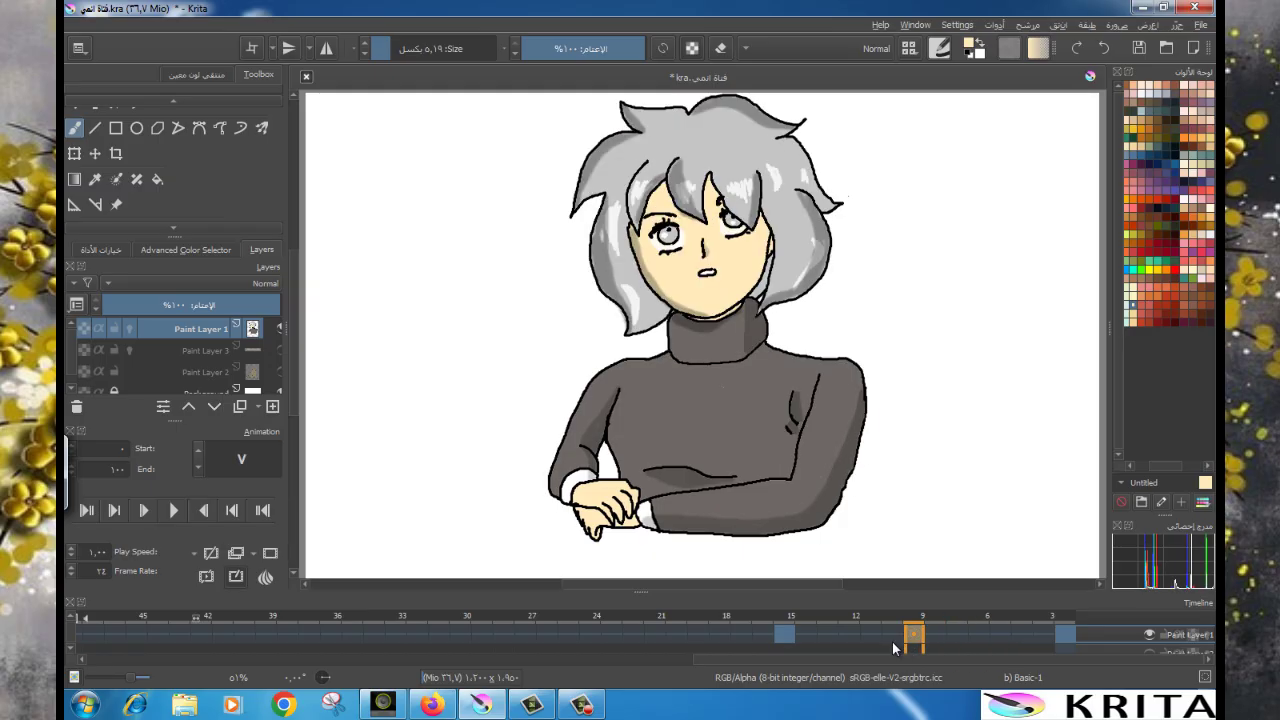
left_click_drag(867, 641, 825, 637)
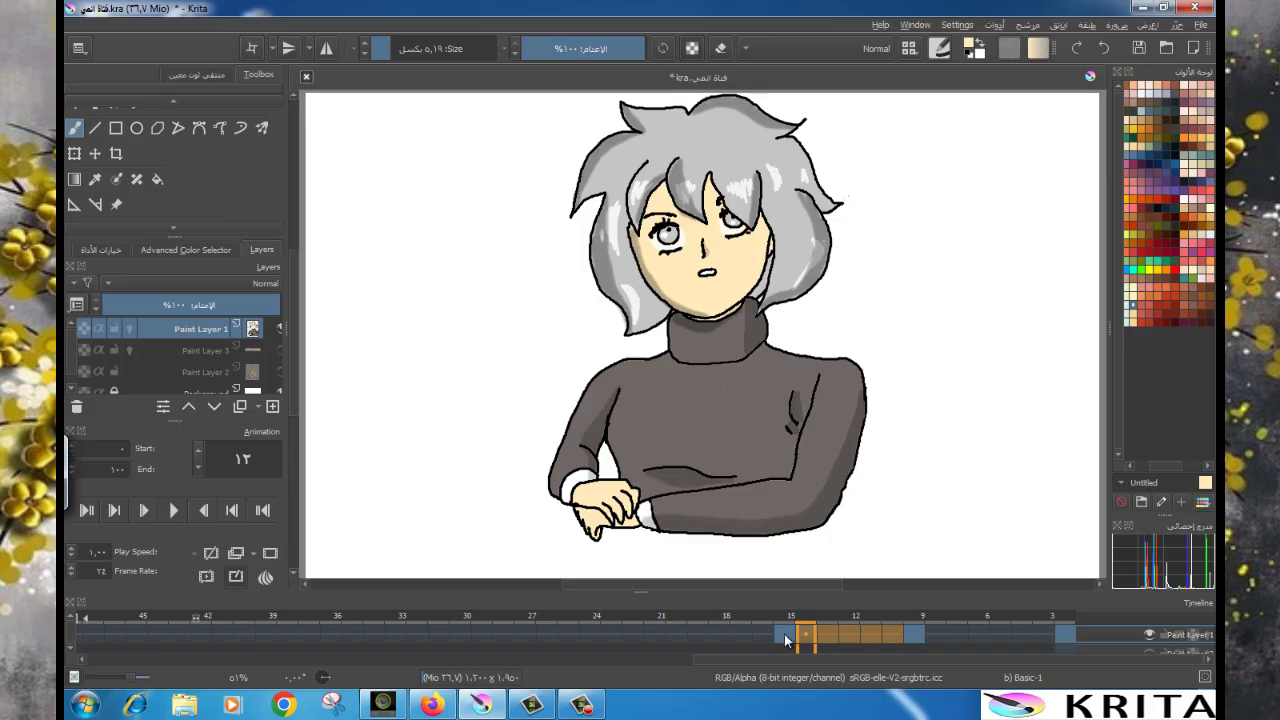
left_click(787, 637)
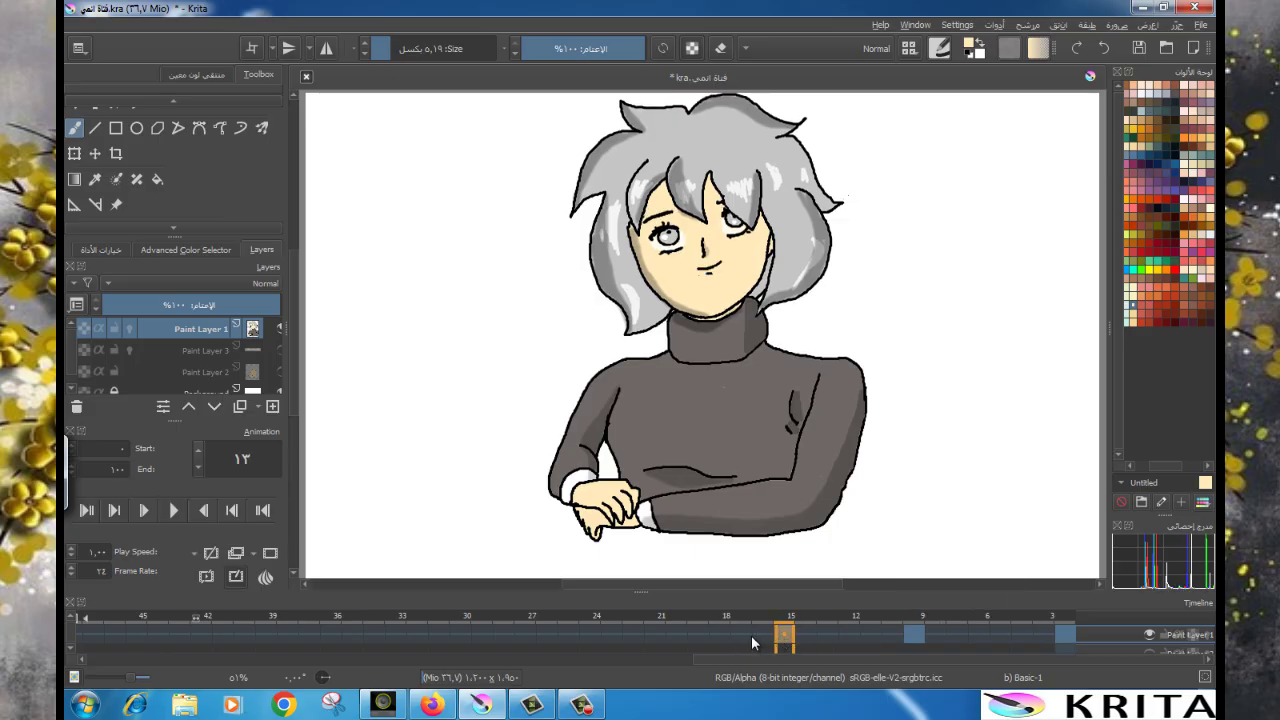
left_click(675, 635)
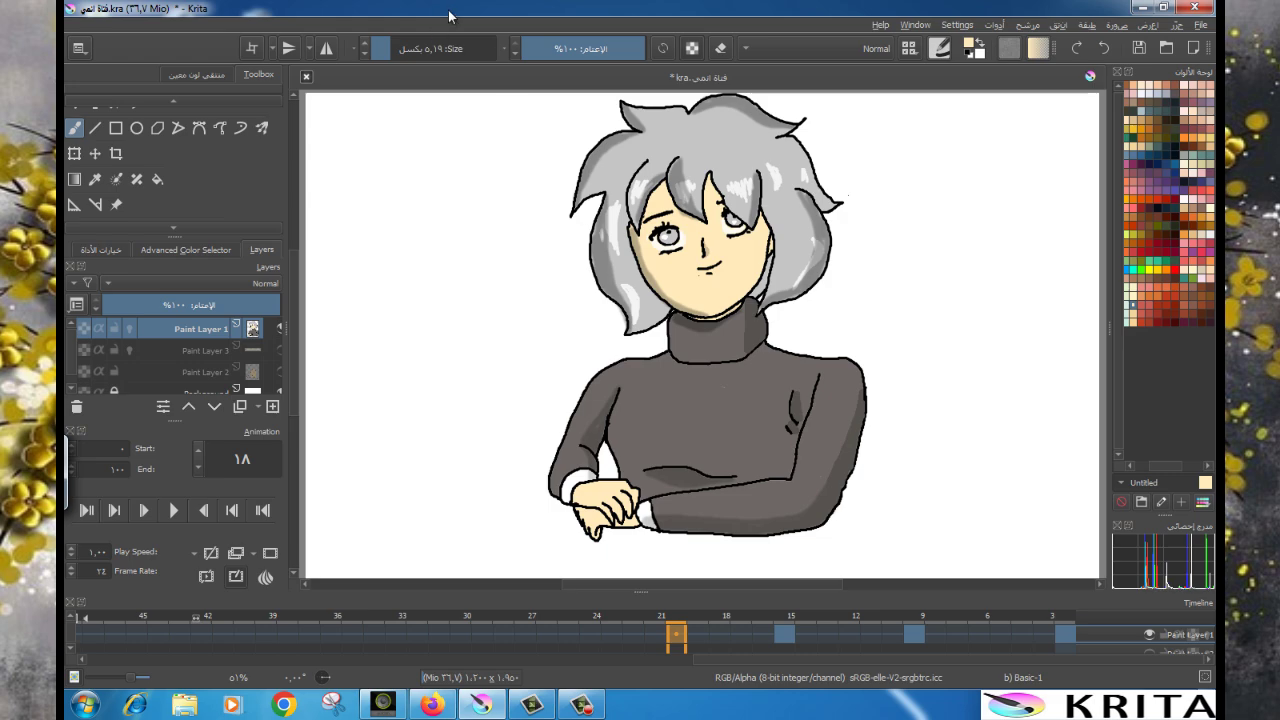
Enlarge the brush to about 16 px and lasso the girl's head and hair down to the neckline.
left_click_drag(420, 49, 446, 49)
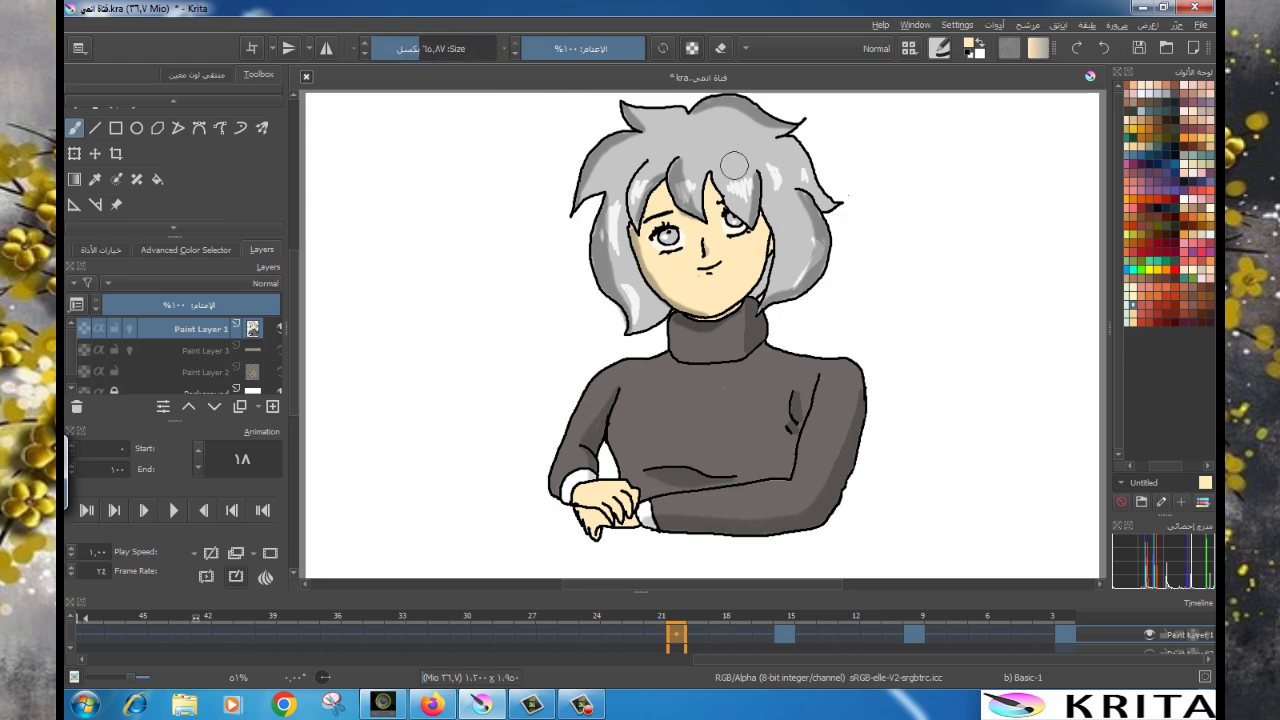
scroll(182, 224, "down", 1)
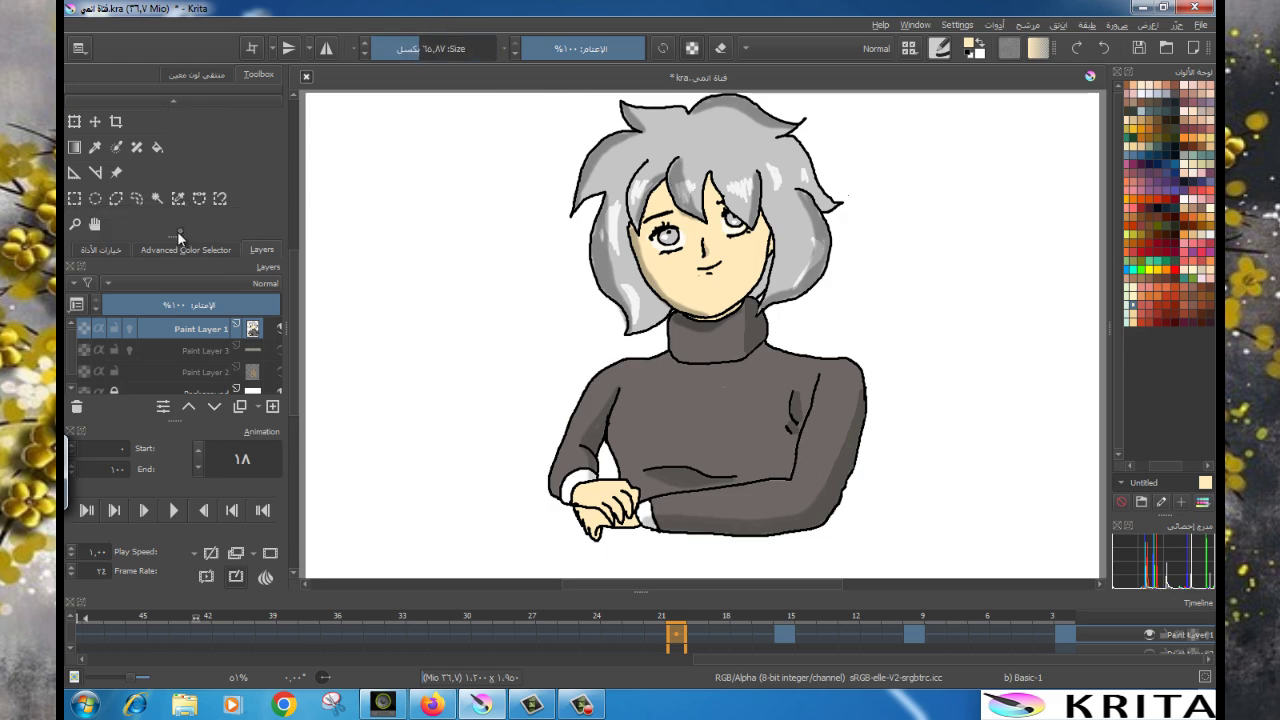
left_click(138, 198)
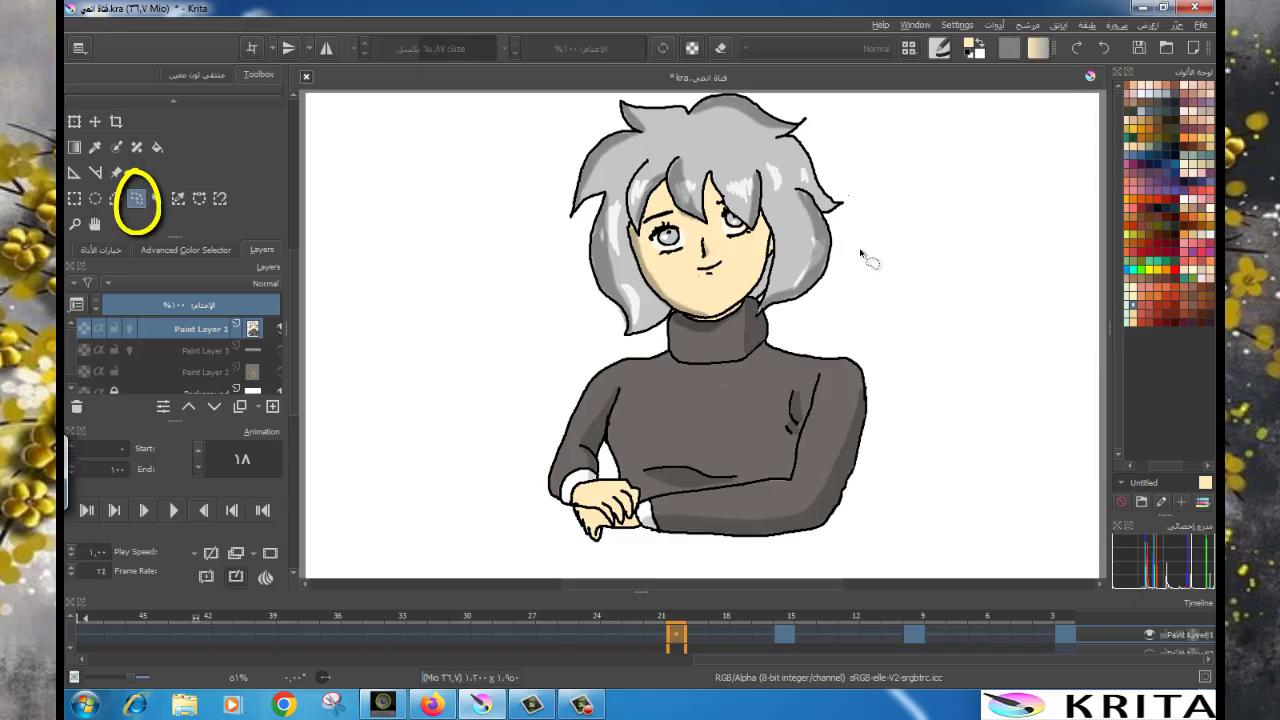
mouse_move(861, 246)
left_mouse_down()
mouse_move(812, 307)
mouse_move(712, 86)
mouse_move(543, 163)
mouse_move(540, 280)
mouse_move(590, 368)
mouse_move(652, 368)
mouse_move(671, 343)
left_mouse_up()
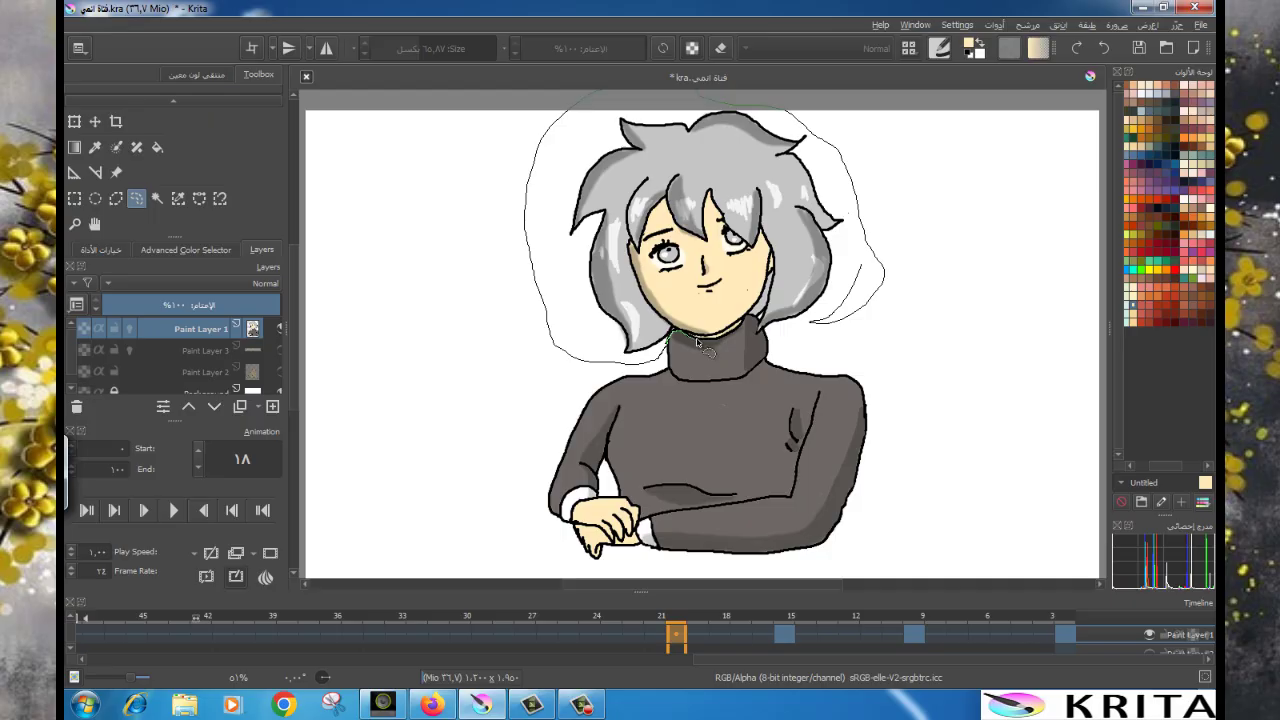
mouse_move(697, 342)
left_mouse_down()
mouse_move(730, 344)
mouse_move(744, 326)
mouse_move(805, 336)
mouse_move(840, 315)
mouse_move(860, 268)
left_mouse_up()
left_click(84, 128)
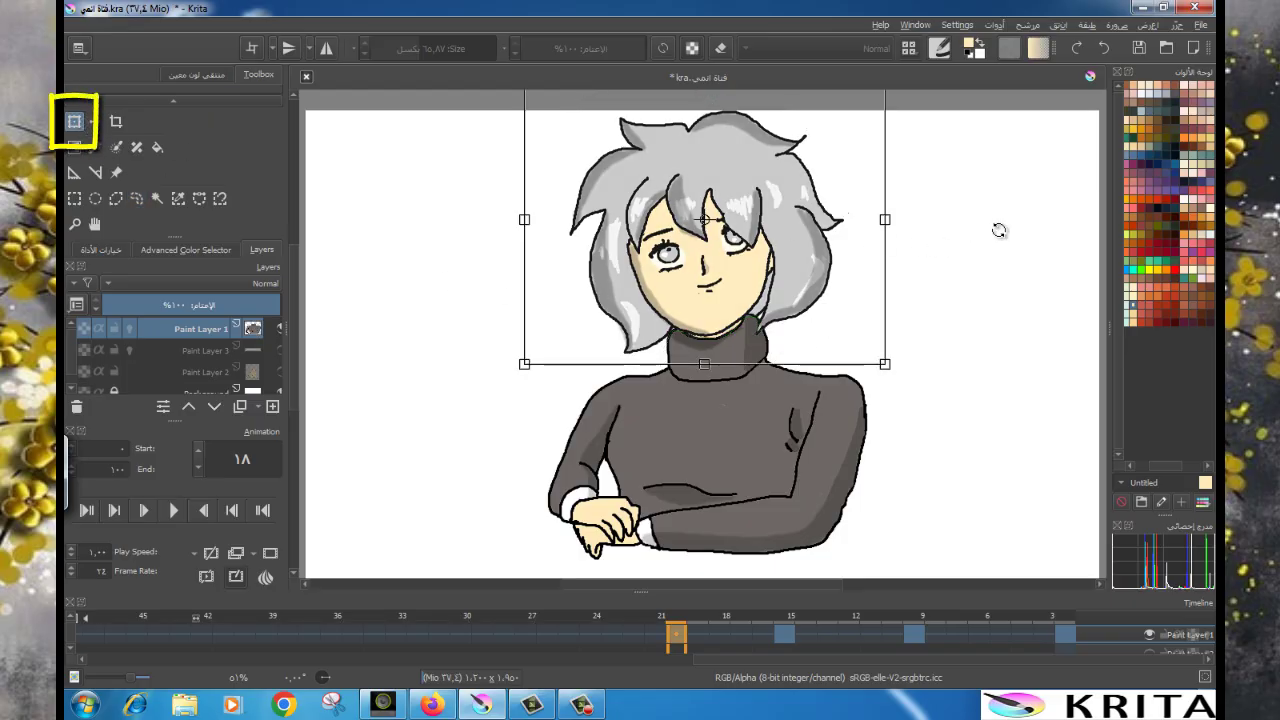
Rotate the selected head counter-clockwise on frame 18 and nudge it slightly left and down.
mouse_move(997, 229)
left_mouse_down()
mouse_move(997, 206)
mouse_move(952, 190)
left_mouse_up()
left_click_drag(786, 206, 777, 217)
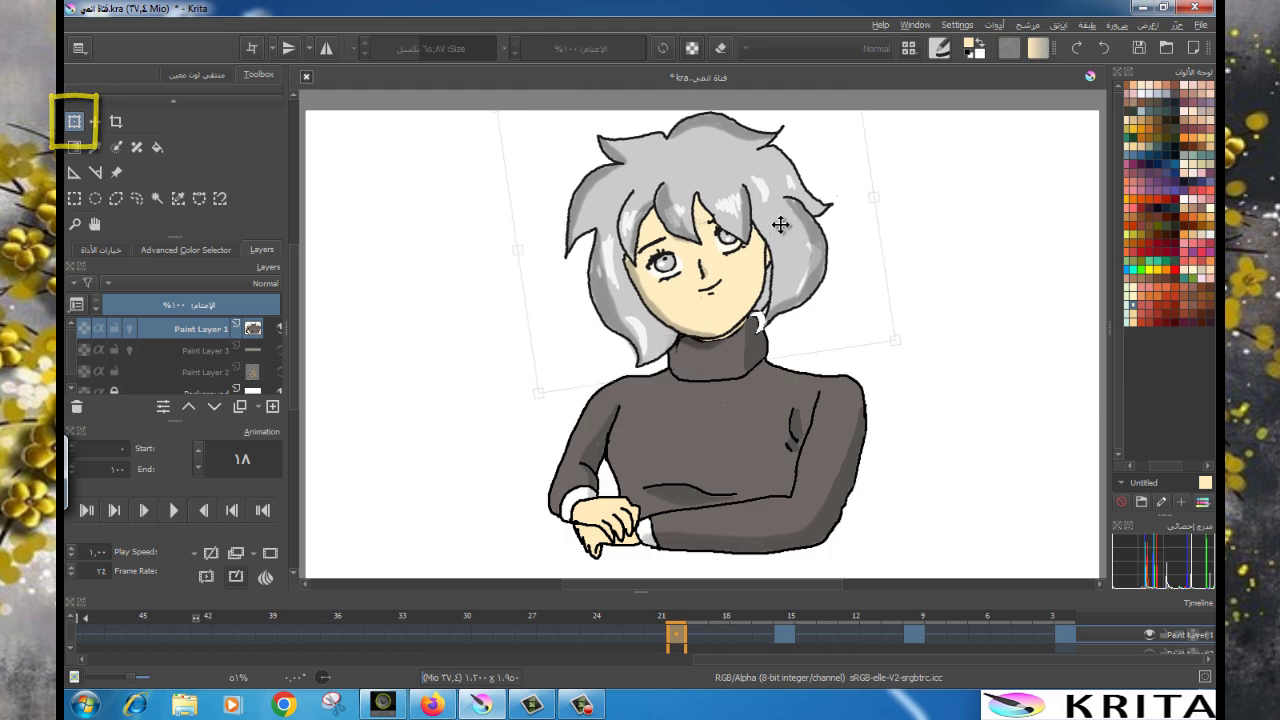
left_click(136, 198)
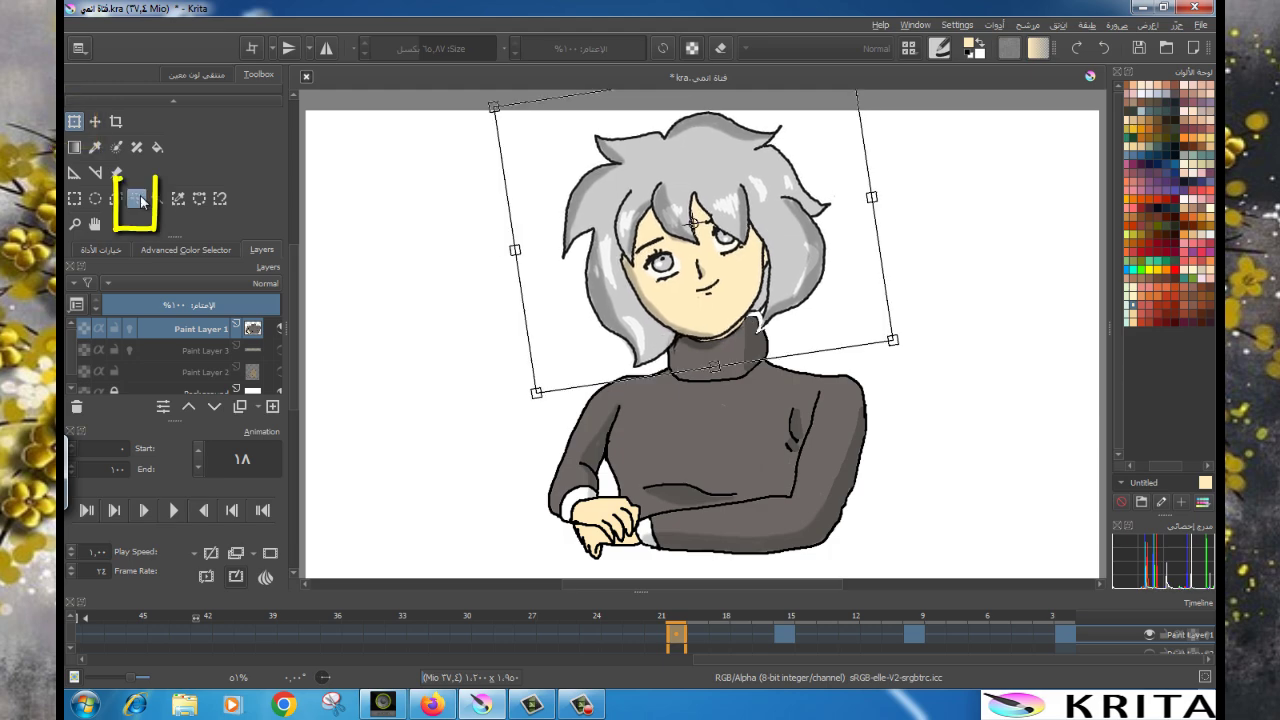
Lower the selected head slightly on frames 19 and 20.
left_click(655, 633)
left_click(74, 121)
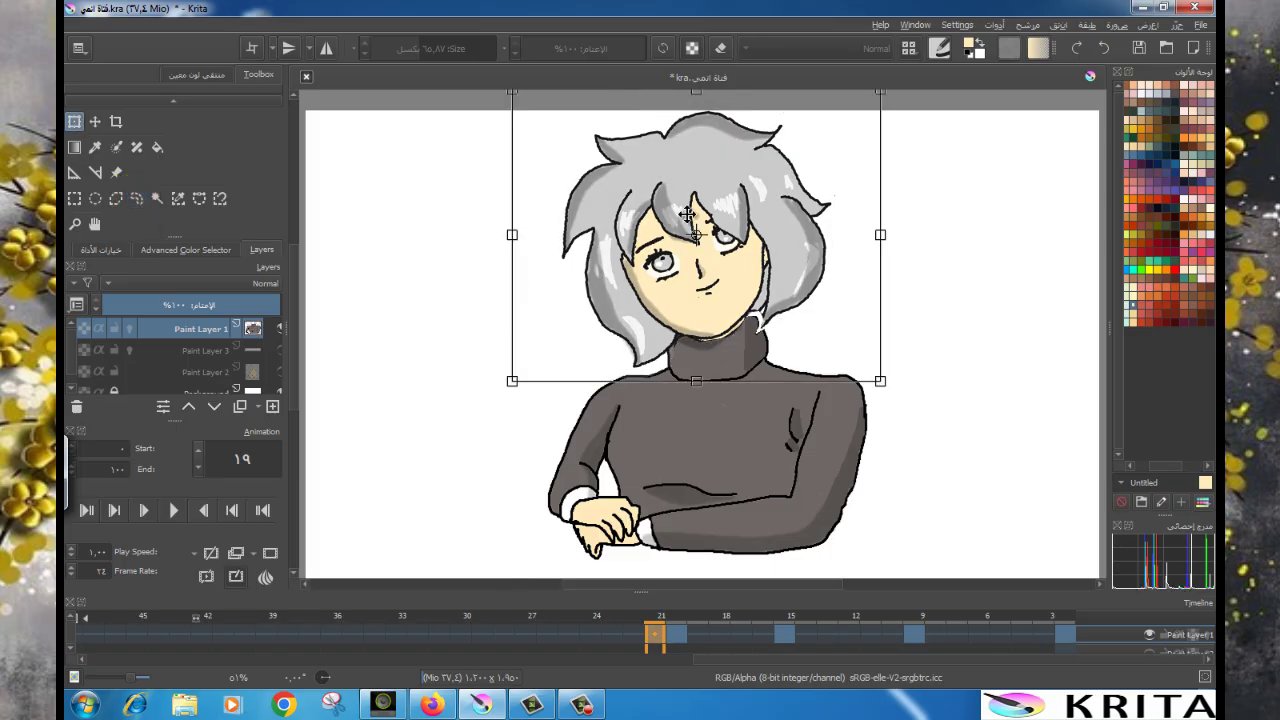
left_click_drag(678, 222, 675, 243)
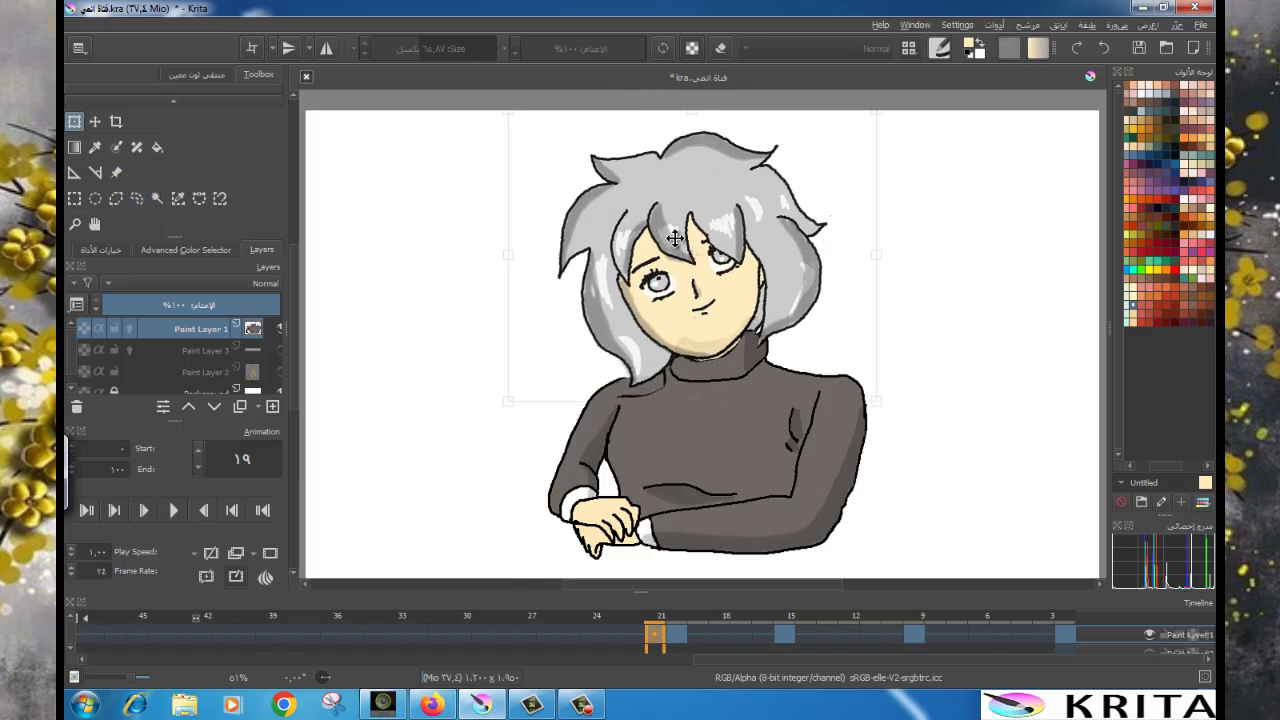
left_click(135, 199)
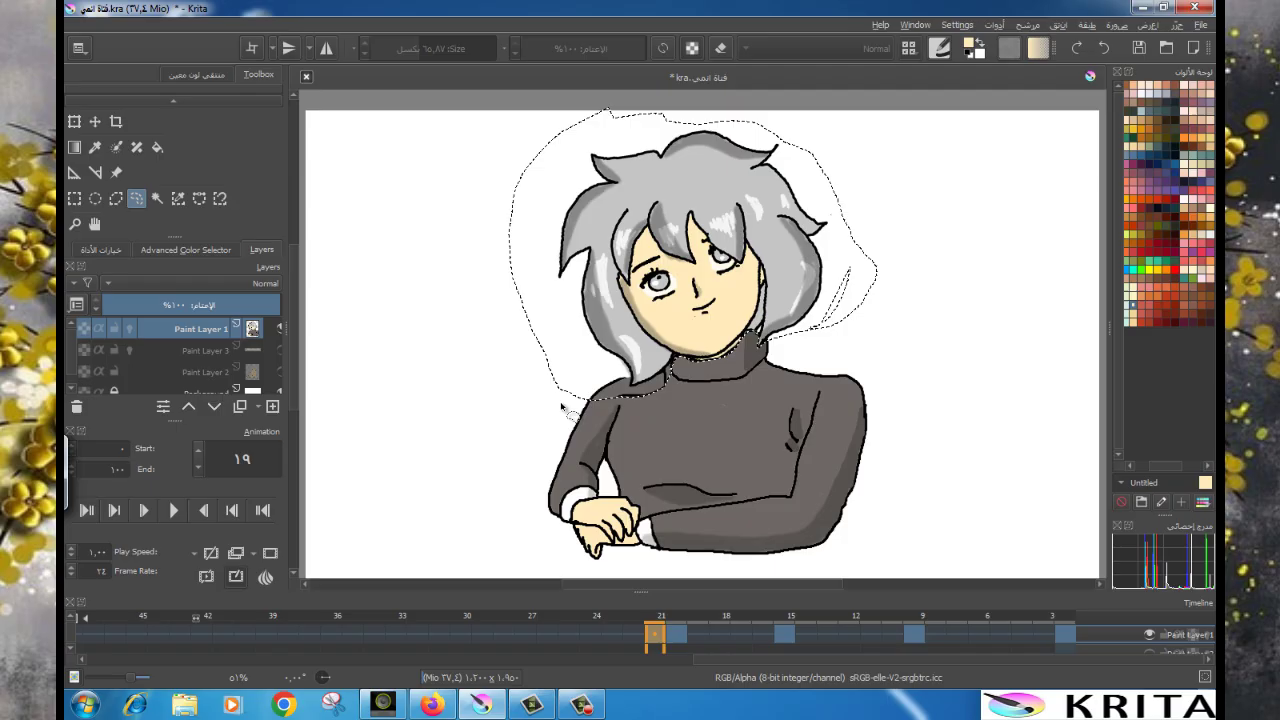
left_click(631, 633)
left_click(75, 121)
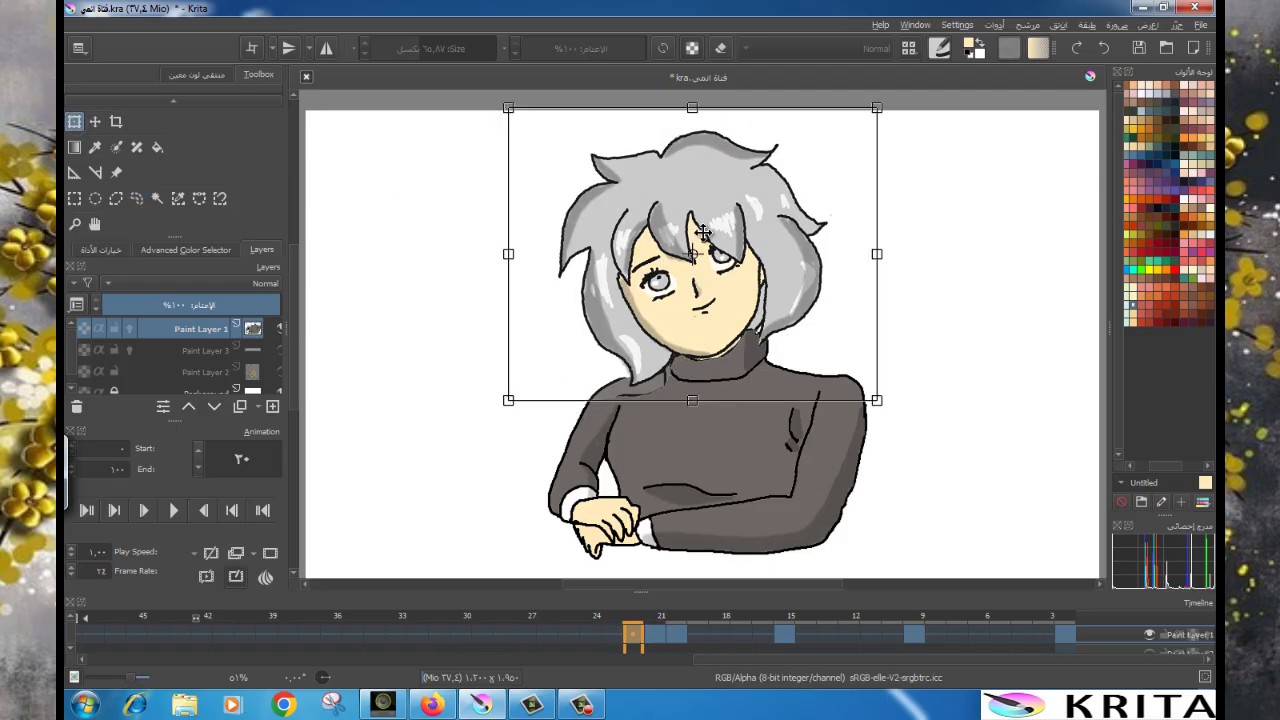
left_click_drag(703, 240, 703, 248)
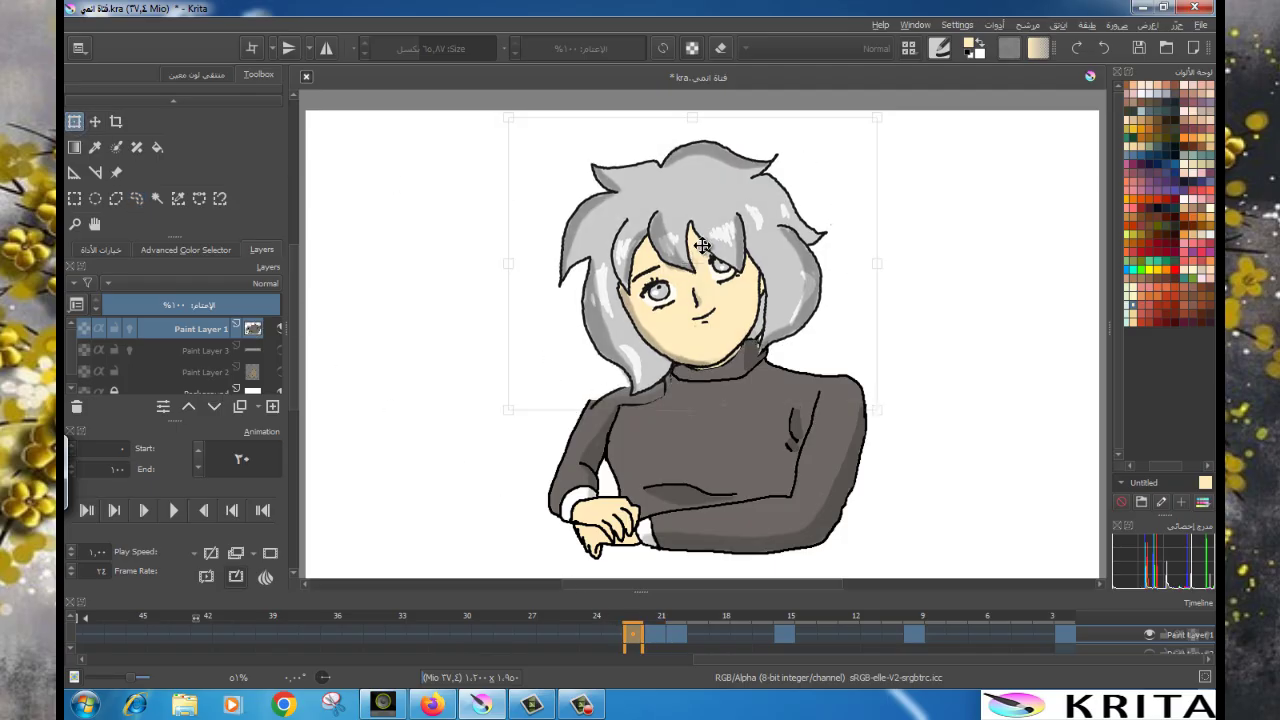
left_click(135, 199)
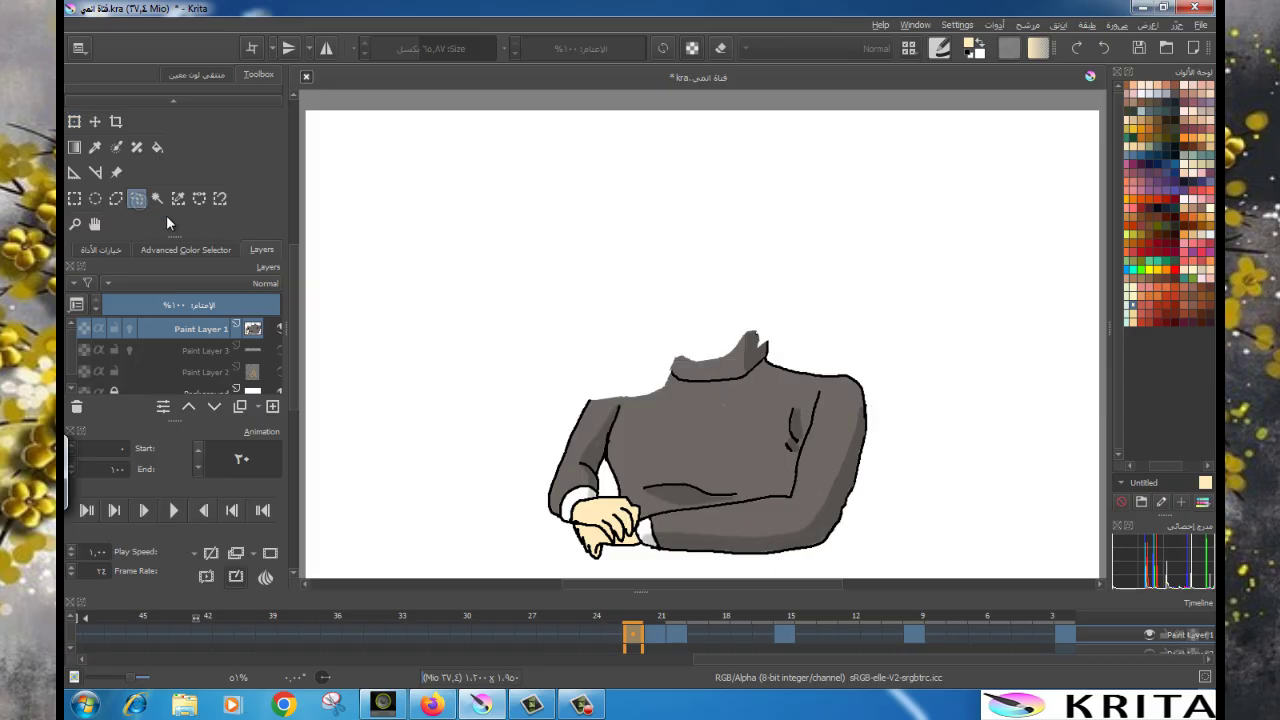
Clear the head selection and return to frame 18 to check the tilt.
left_click_drag(820, 335, 848, 282)
left_click(936, 370)
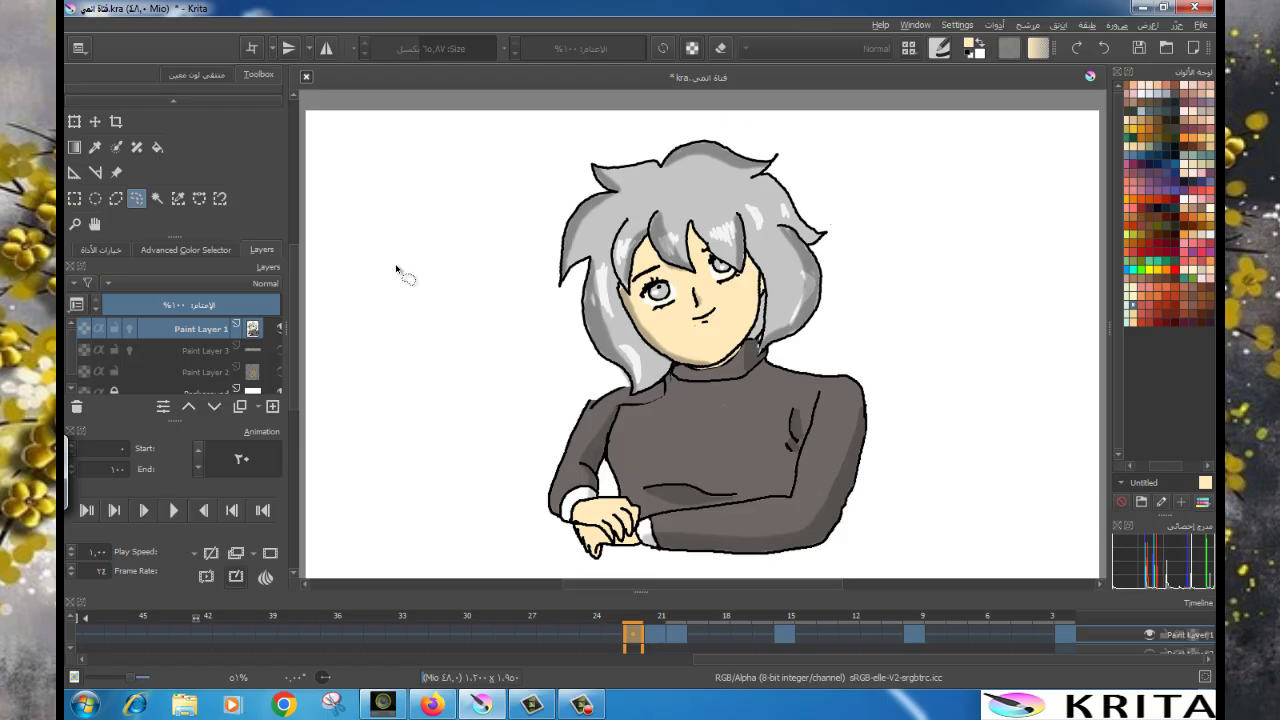
left_click(677, 633)
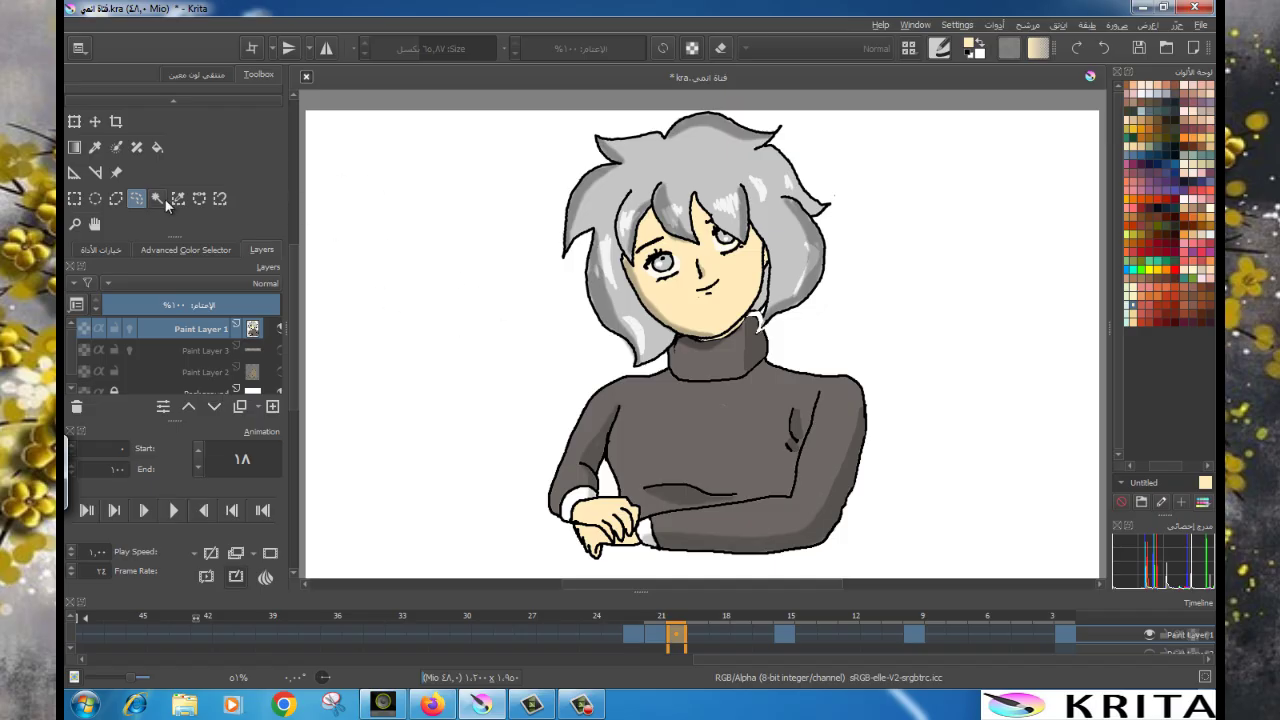
left_click(181, 98)
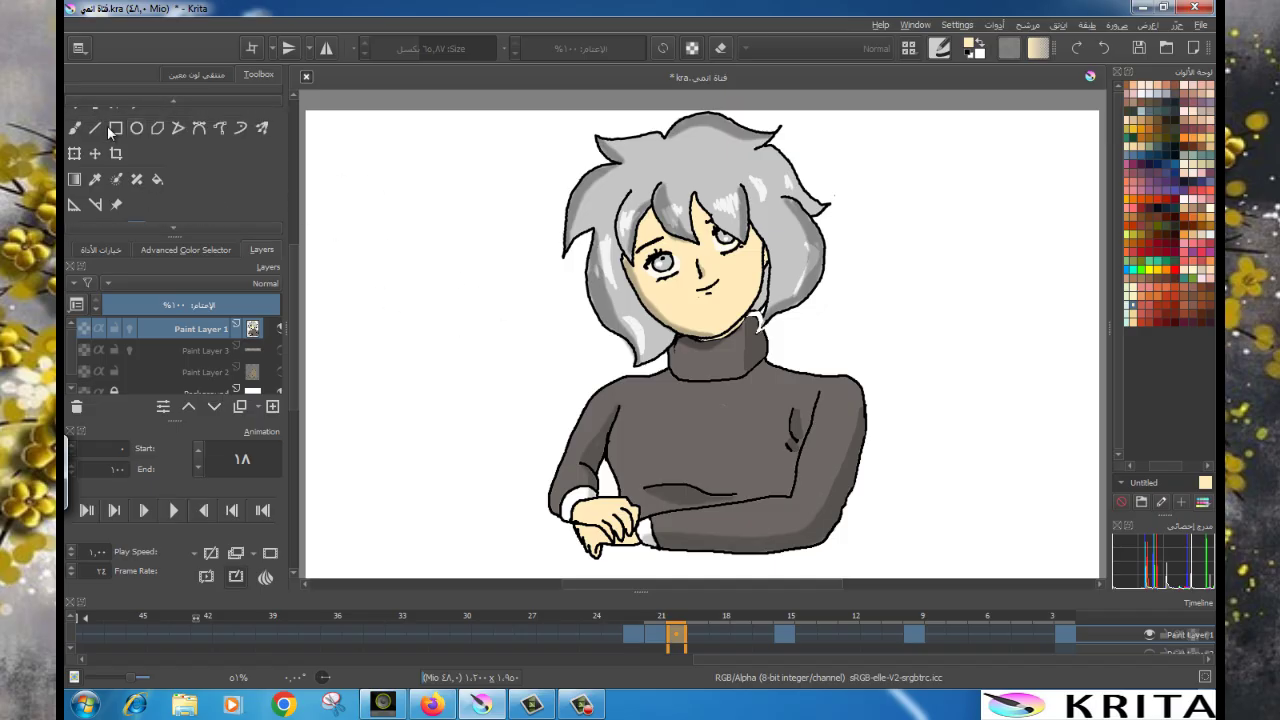
Erase the sweater's shoulder, neck and upper torso with a 57 px eraser, keeping the sleeve.
left_click(74, 128)
left_click(722, 50)
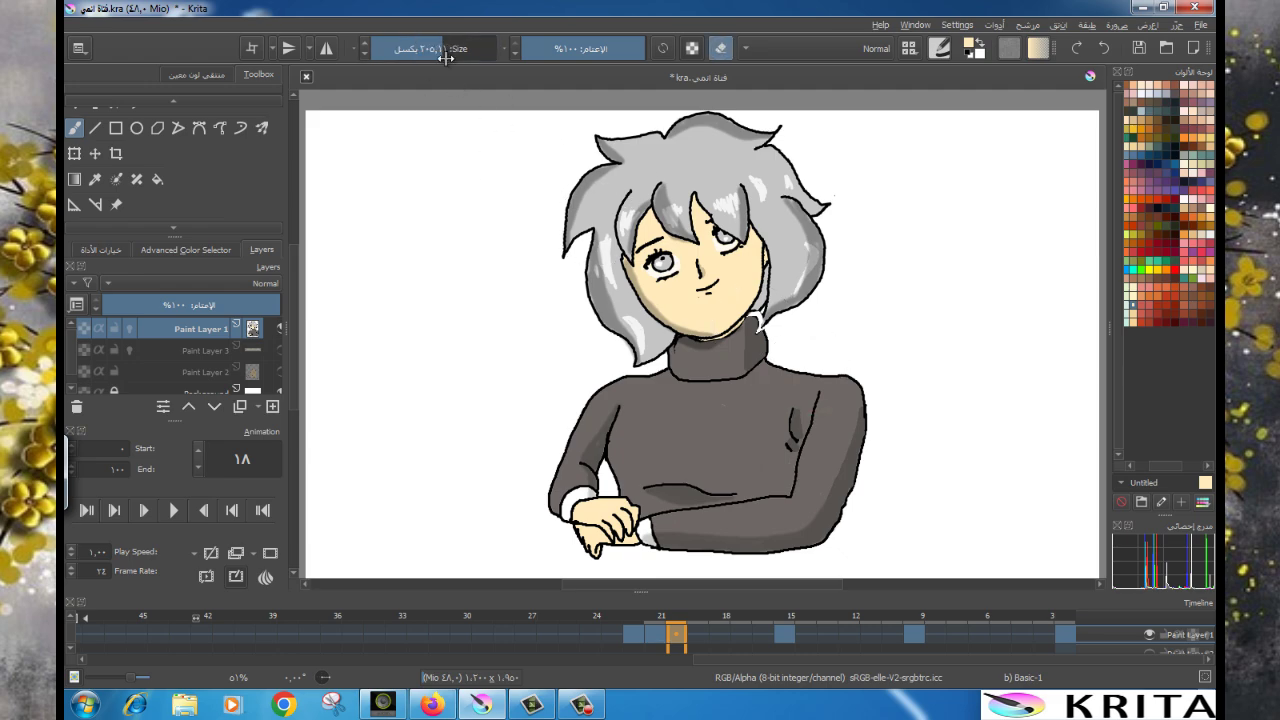
left_click_drag(450, 50, 412, 50)
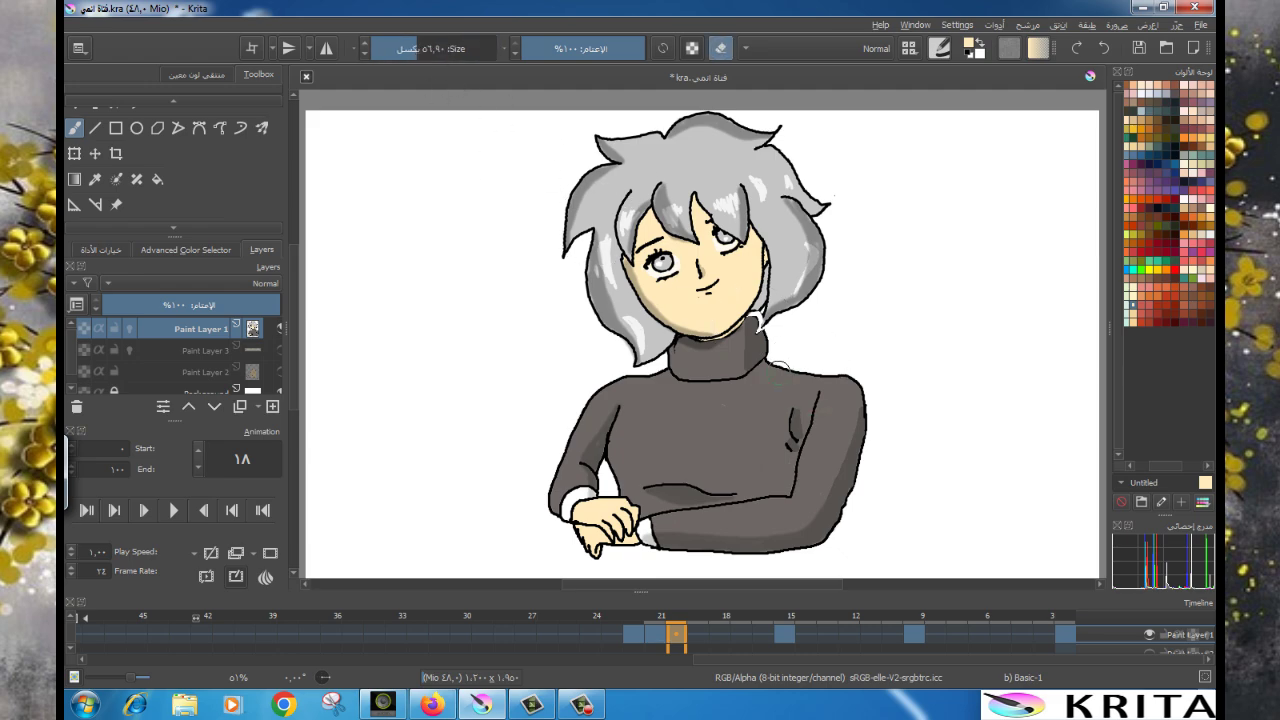
mouse_move(833, 369)
left_mouse_down()
mouse_move(762, 347)
mouse_move(586, 516)
mouse_move(620, 530)
left_mouse_up()
mouse_move(594, 441)
left_mouse_down()
mouse_move(866, 380)
mouse_move(640, 500)
left_mouse_up()
With an 8 px brush and onion skins, sketch the collar, a raised hand and a chest fold.
key("e")
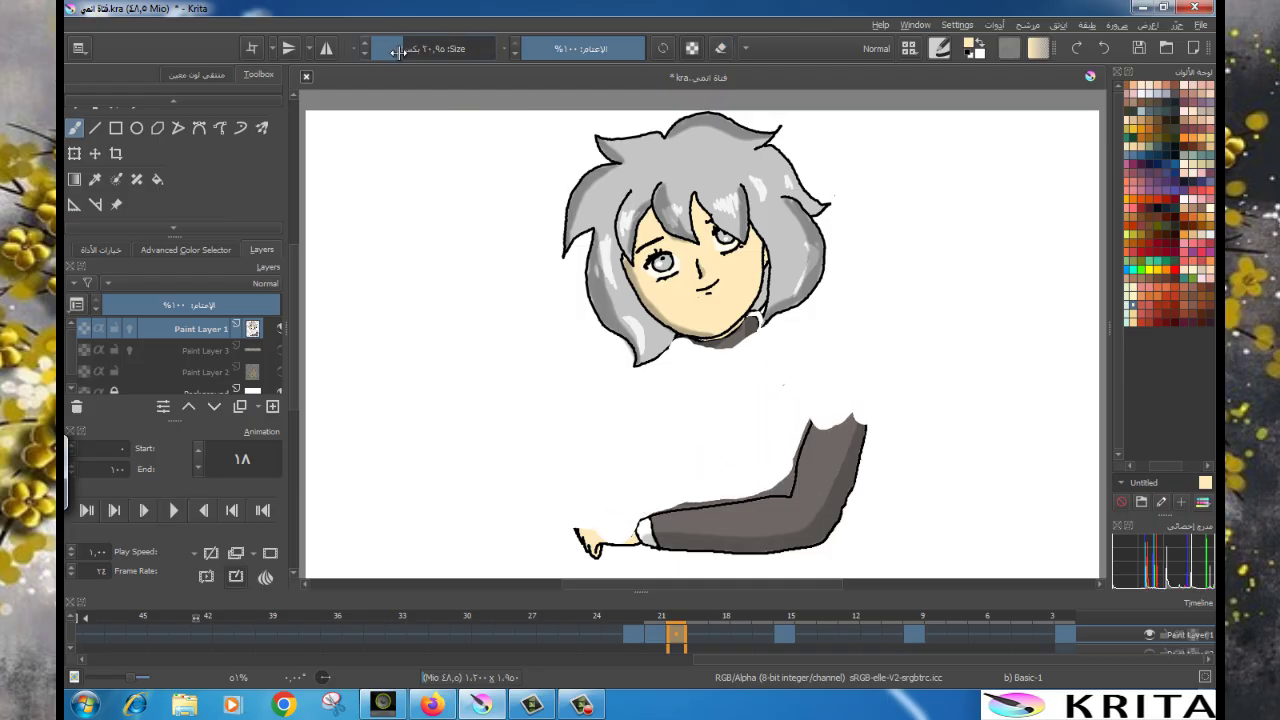
left_click_drag(397, 53, 394, 53)
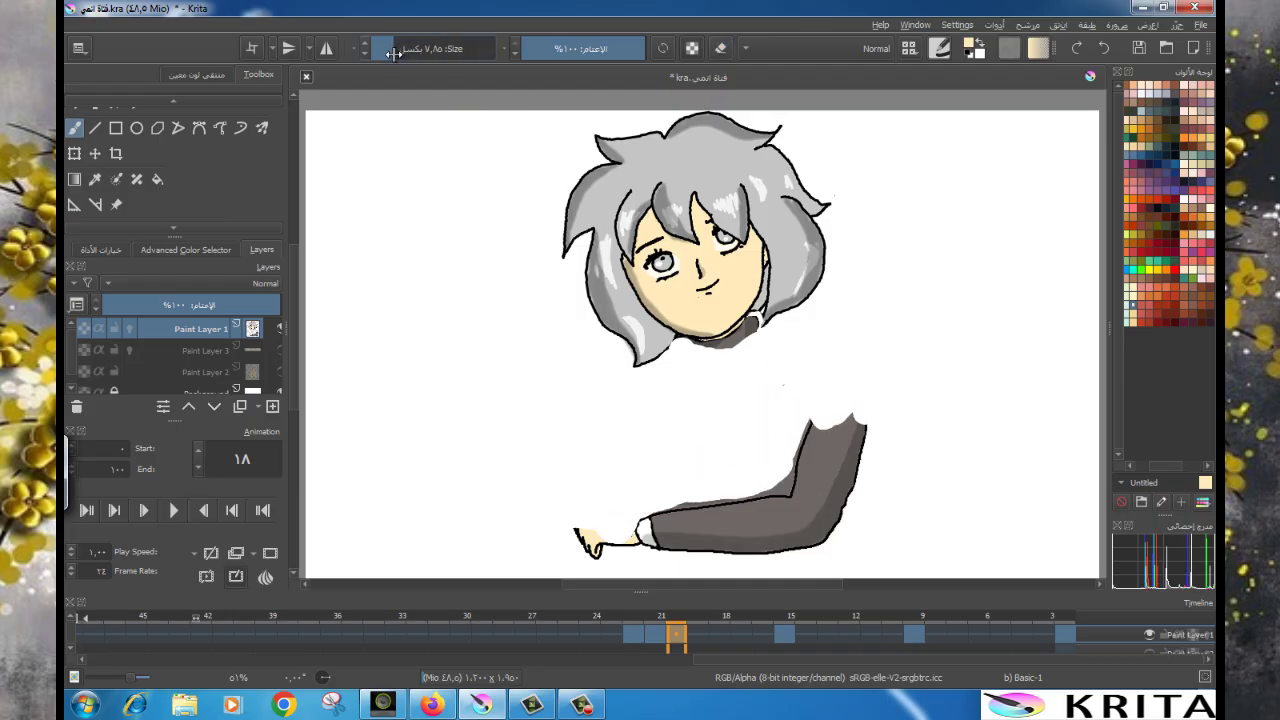
left_click(130, 330)
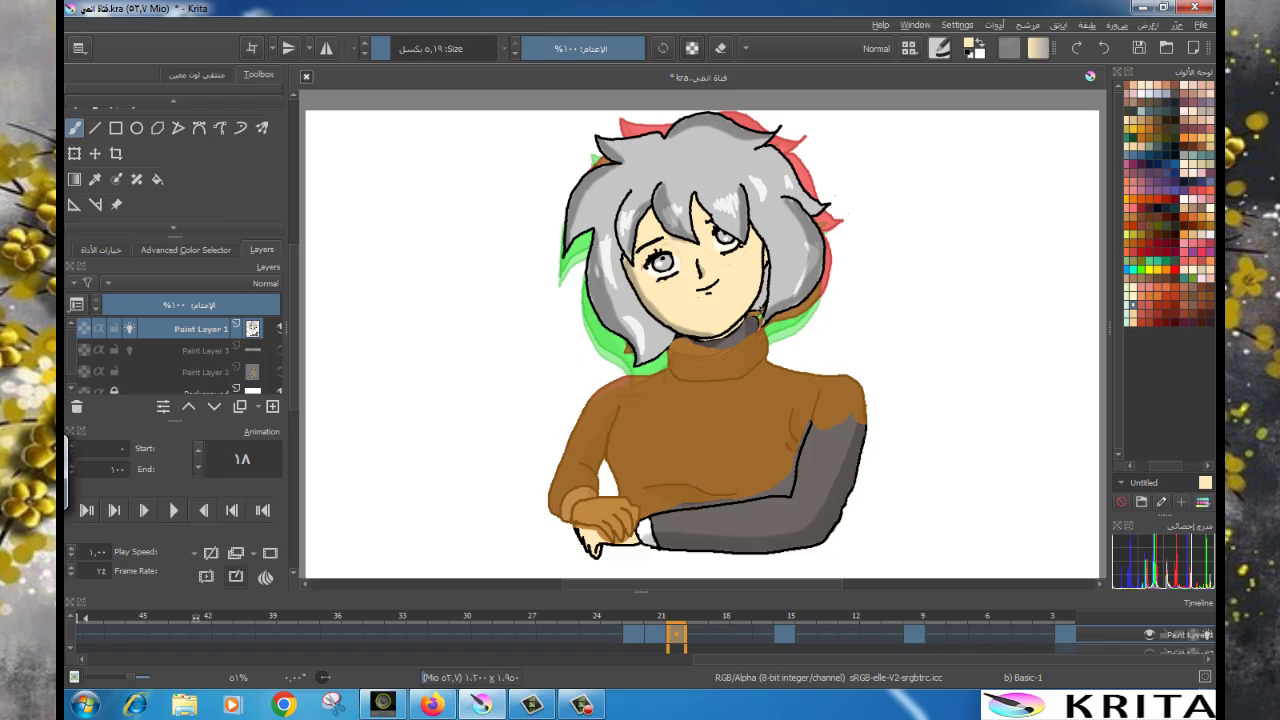
left_click_drag(766, 318, 668, 342)
left_click_drag(770, 370, 866, 428)
left_click_drag(784, 426, 796, 434)
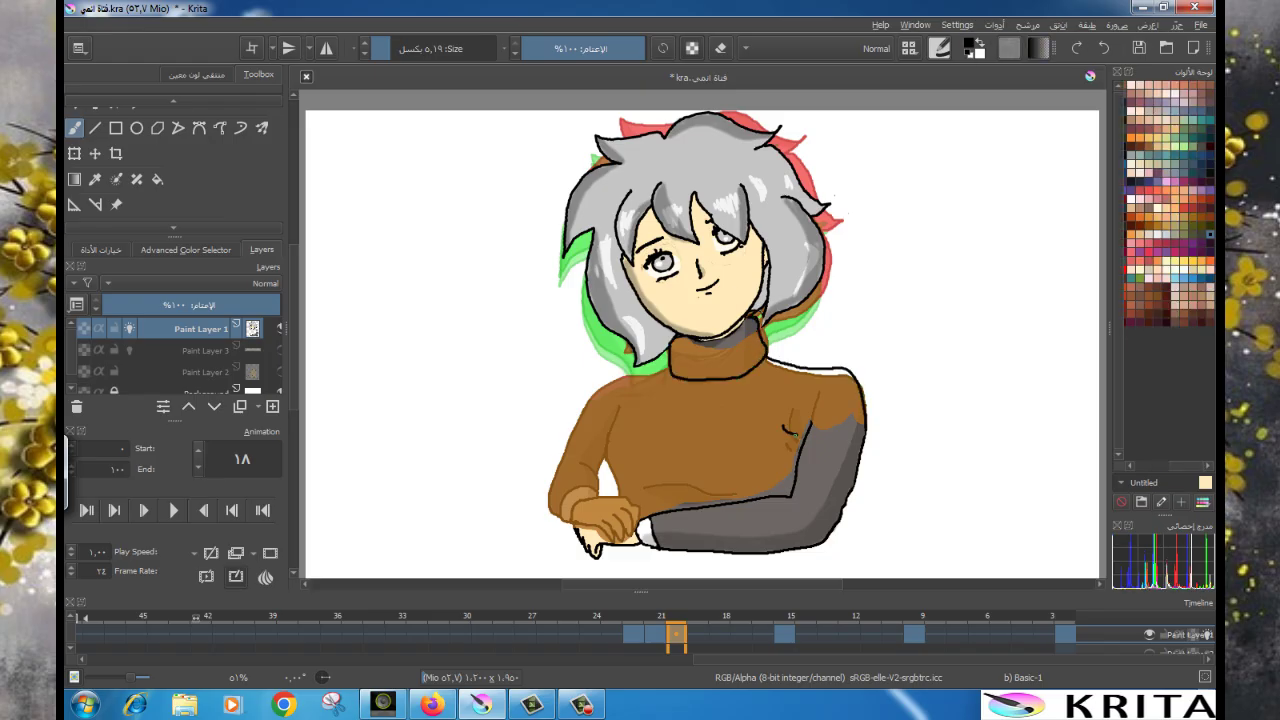
mouse_move(612, 430)
left_mouse_down()
mouse_move(600, 382)
mouse_move(575, 465)
mouse_move(585, 525)
left_mouse_up()
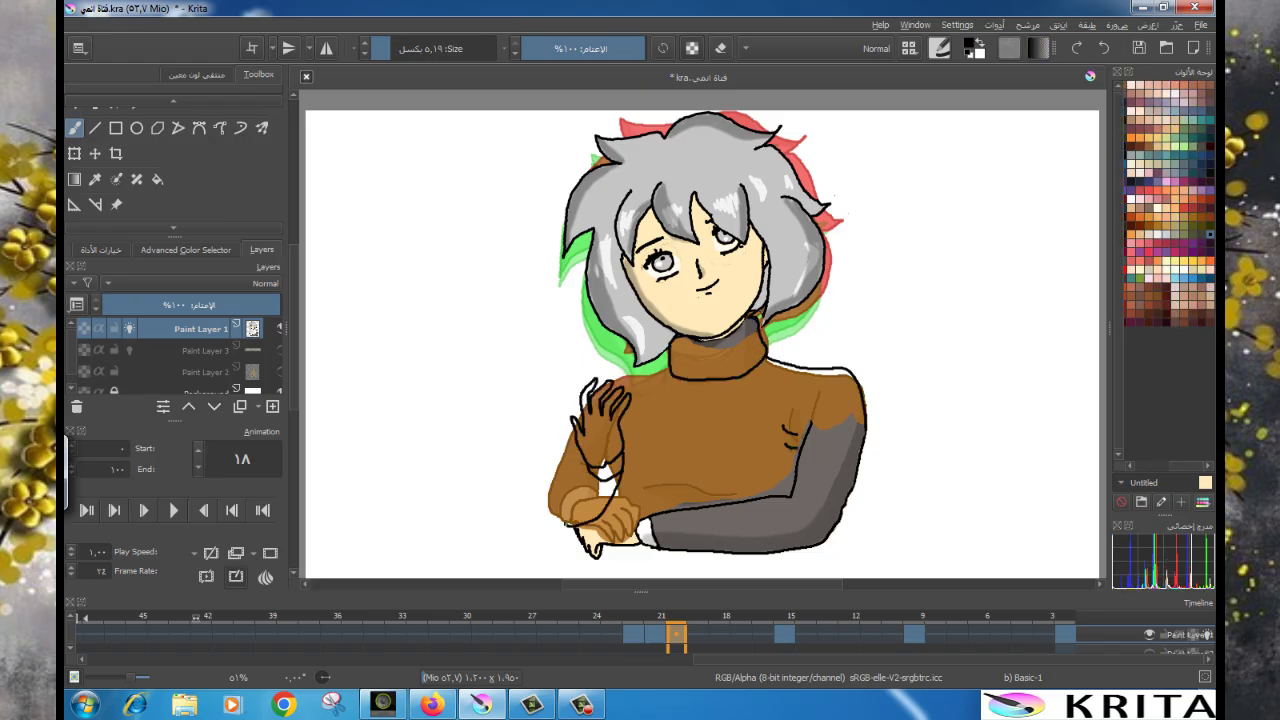
left_click_drag(565, 440, 560, 520)
left_click_drag(594, 390, 654, 367)
left_click_drag(637, 482, 768, 486)
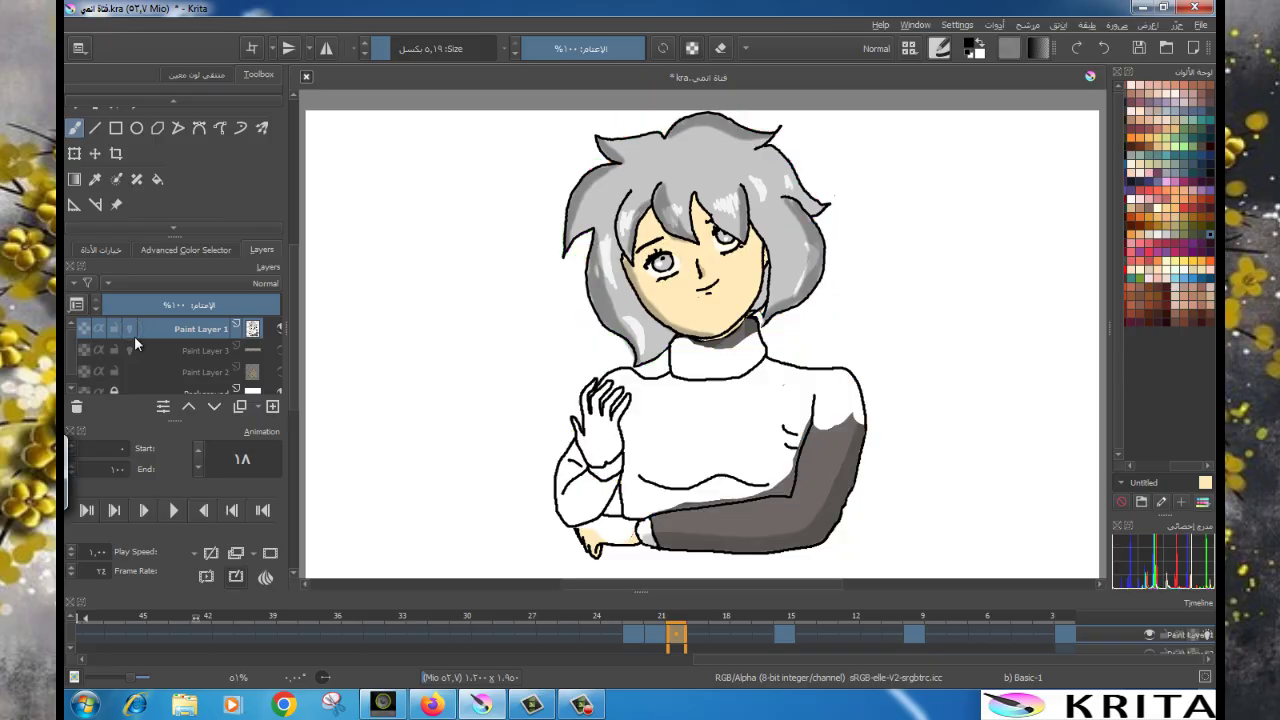
Erase the sweater and folded hands on frame 19.
left_click(648, 635)
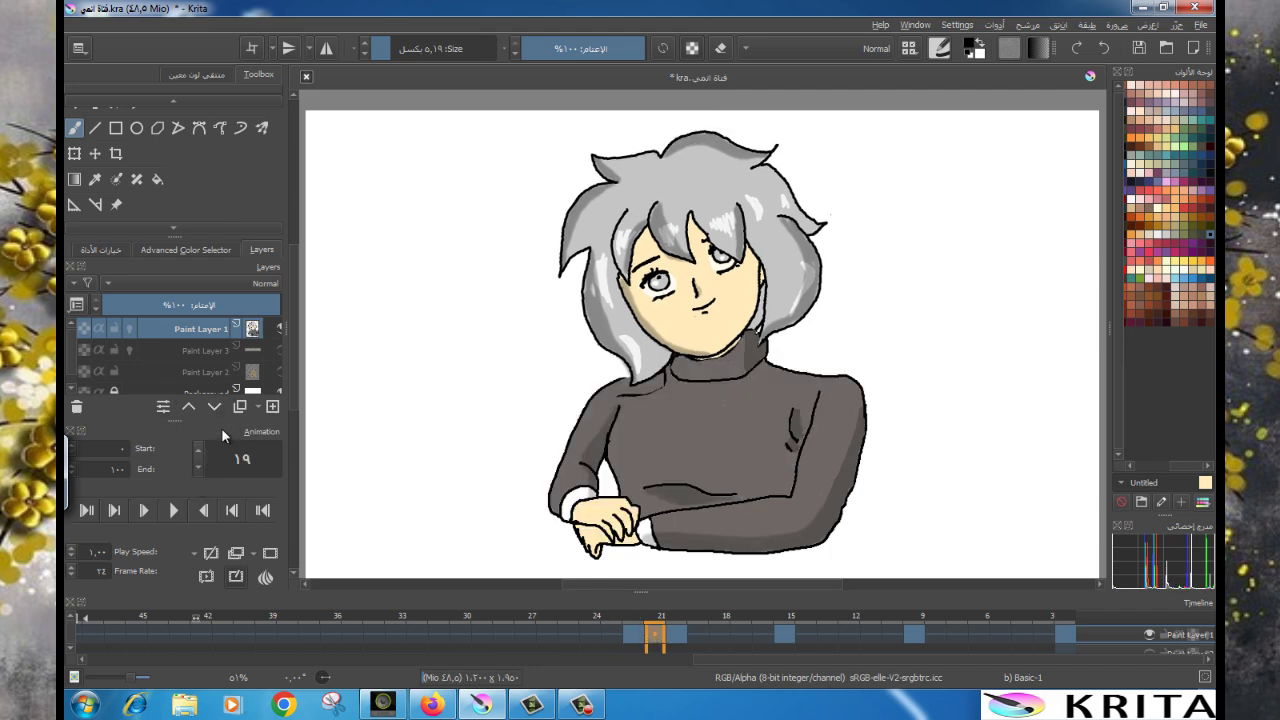
left_click(712, 50)
mouse_move(824, 352)
left_mouse_down()
mouse_move(816, 418)
mouse_move(826, 414)
mouse_move(797, 431)
mouse_move(863, 386)
mouse_move(860, 413)
mouse_move(777, 423)
mouse_move(771, 409)
mouse_move(800, 366)
mouse_move(740, 379)
mouse_move(607, 450)
mouse_move(600, 440)
mouse_move(737, 366)
mouse_move(820, 400)
mouse_move(720, 471)
mouse_move(683, 477)
left_mouse_up()
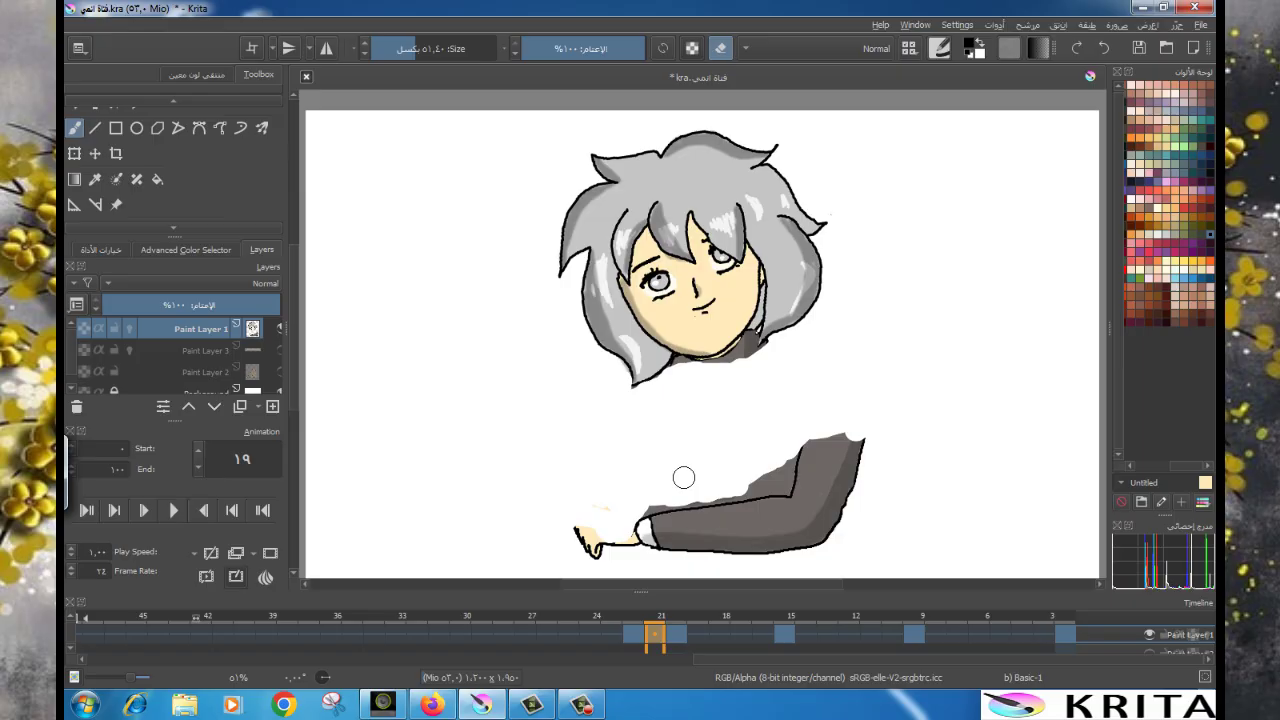
With onion skins on, ink the hand at the cheek, sleeve, collar, chest fold and sweater hem in fine lines.
left_click(115, 332)
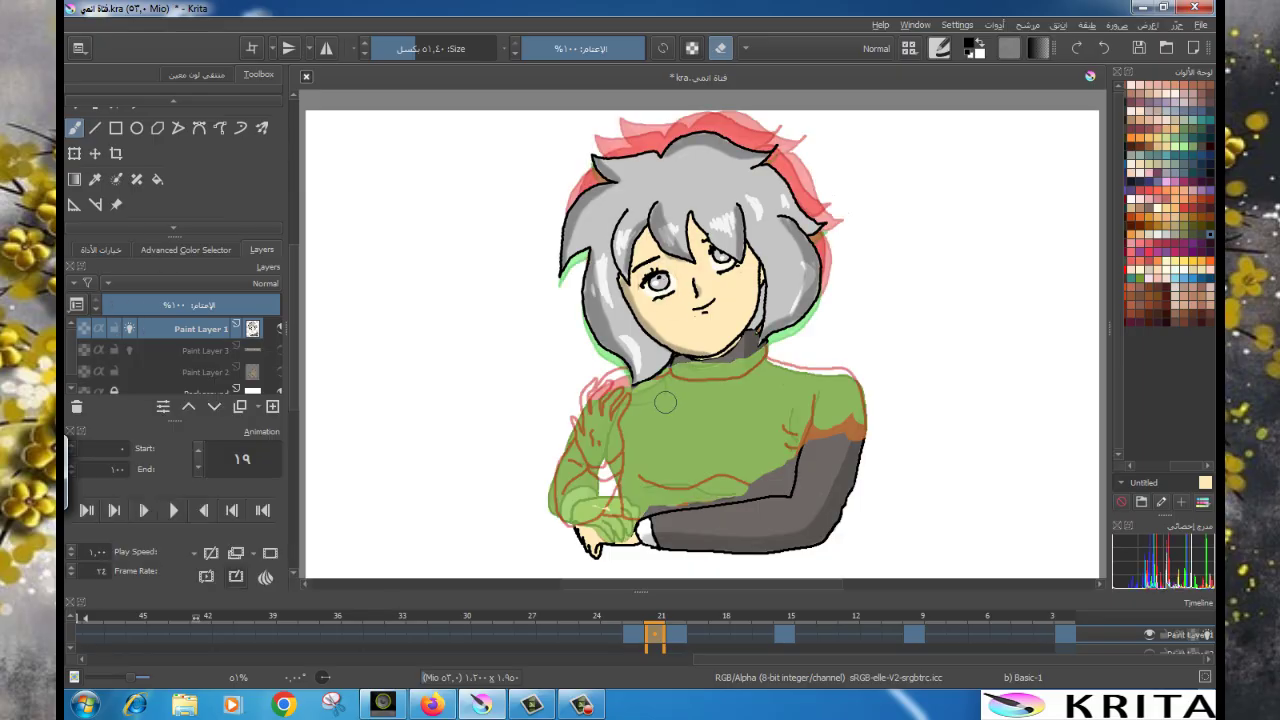
mouse_move(645, 368)
left_mouse_down()
mouse_move(586, 343)
mouse_move(606, 357)
left_mouse_up()
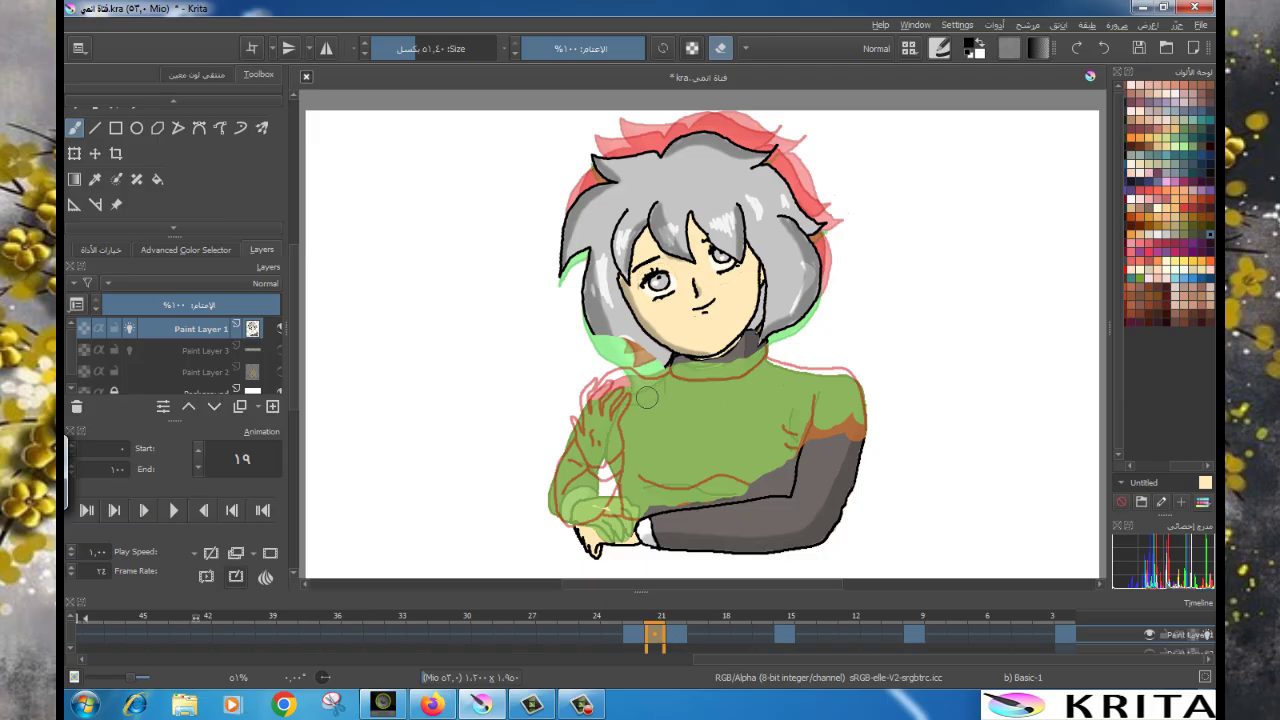
left_click_drag(434, 48, 390, 48)
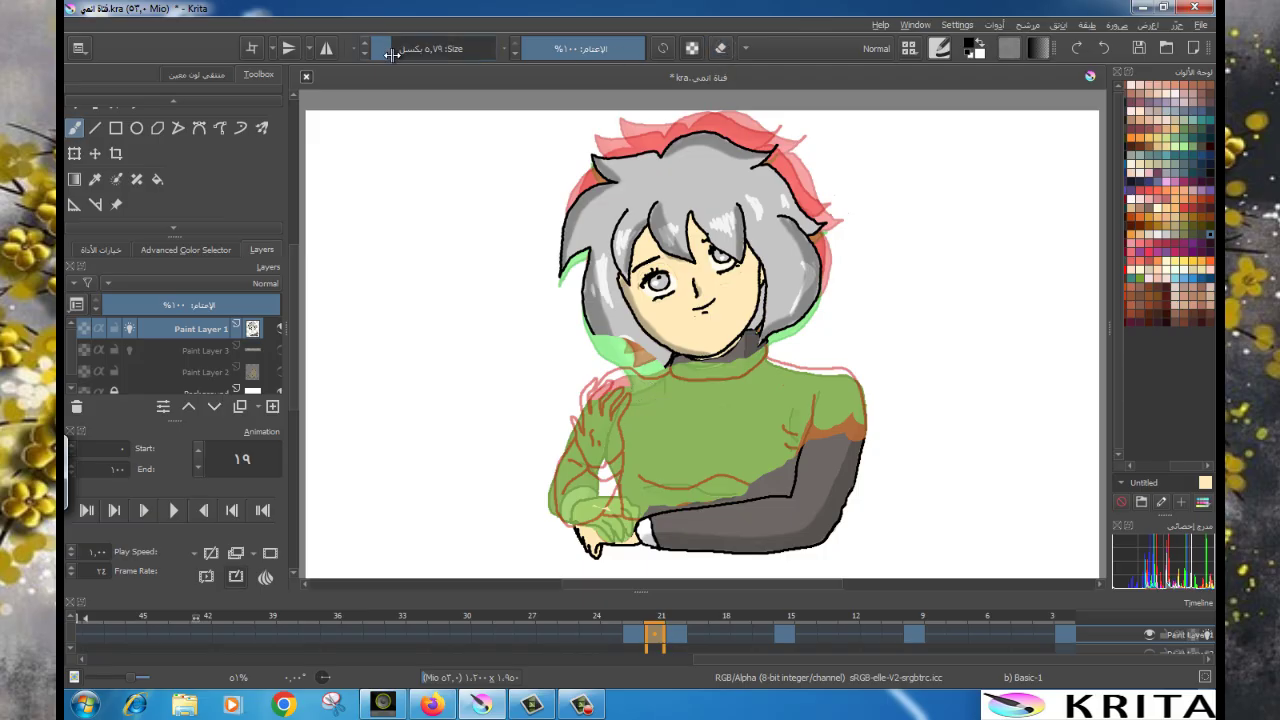
mouse_move(648, 378)
left_mouse_down()
mouse_move(605, 328)
mouse_move(592, 365)
mouse_move(645, 392)
mouse_move(575, 505)
left_mouse_up()
left_click_drag(608, 408, 580, 472)
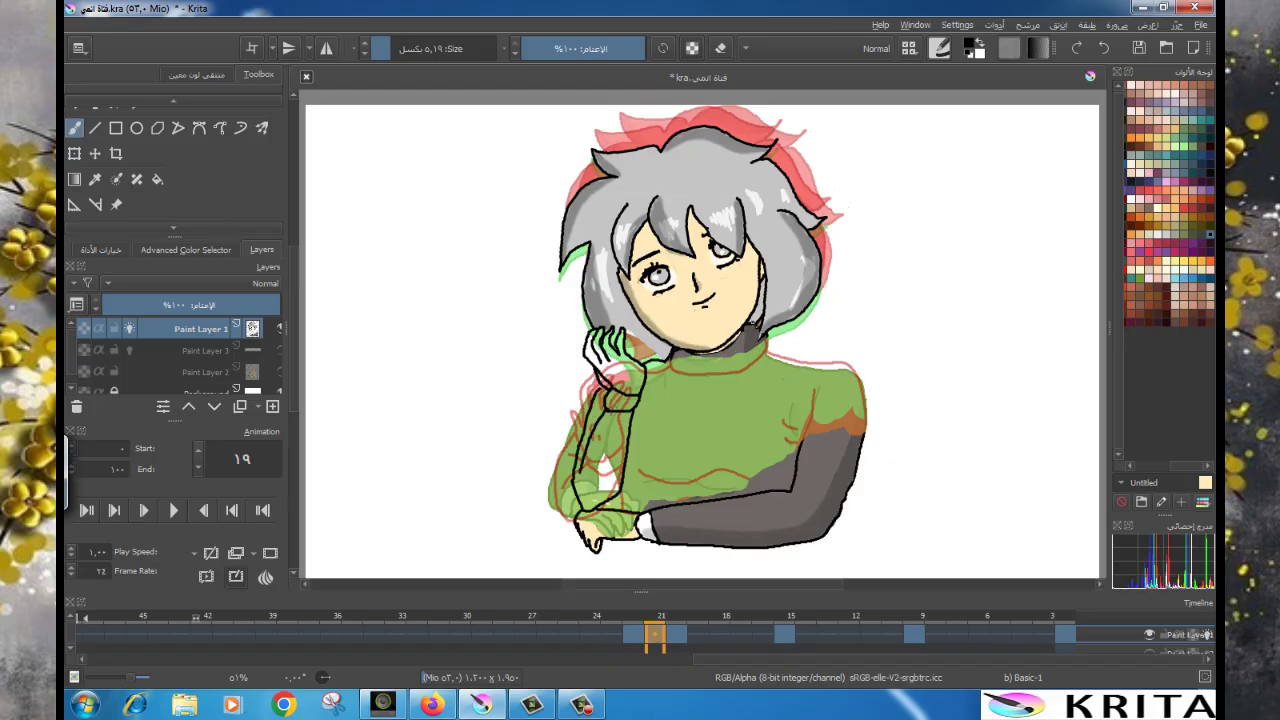
mouse_move(668, 370)
left_mouse_down()
mouse_move(766, 352)
mouse_move(862, 432)
left_mouse_up()
left_click_drag(802, 392, 776, 426)
left_click_drag(644, 476, 776, 462)
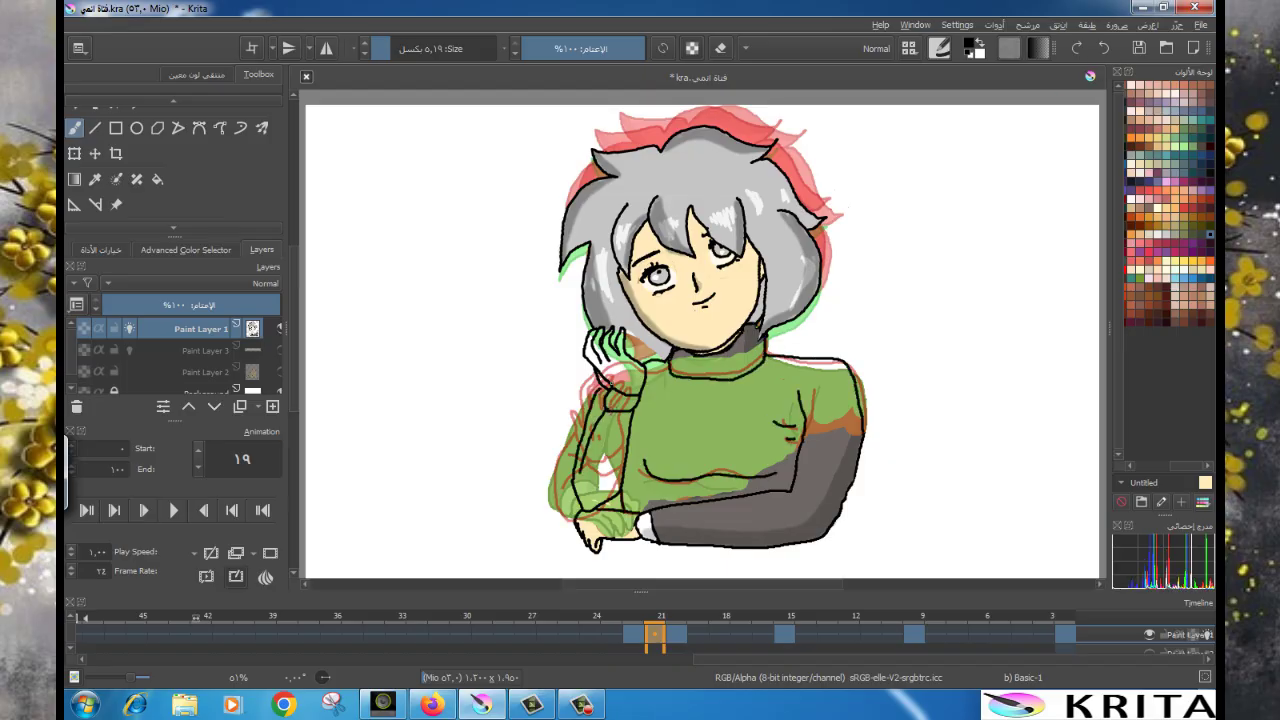
left_click(691, 632)
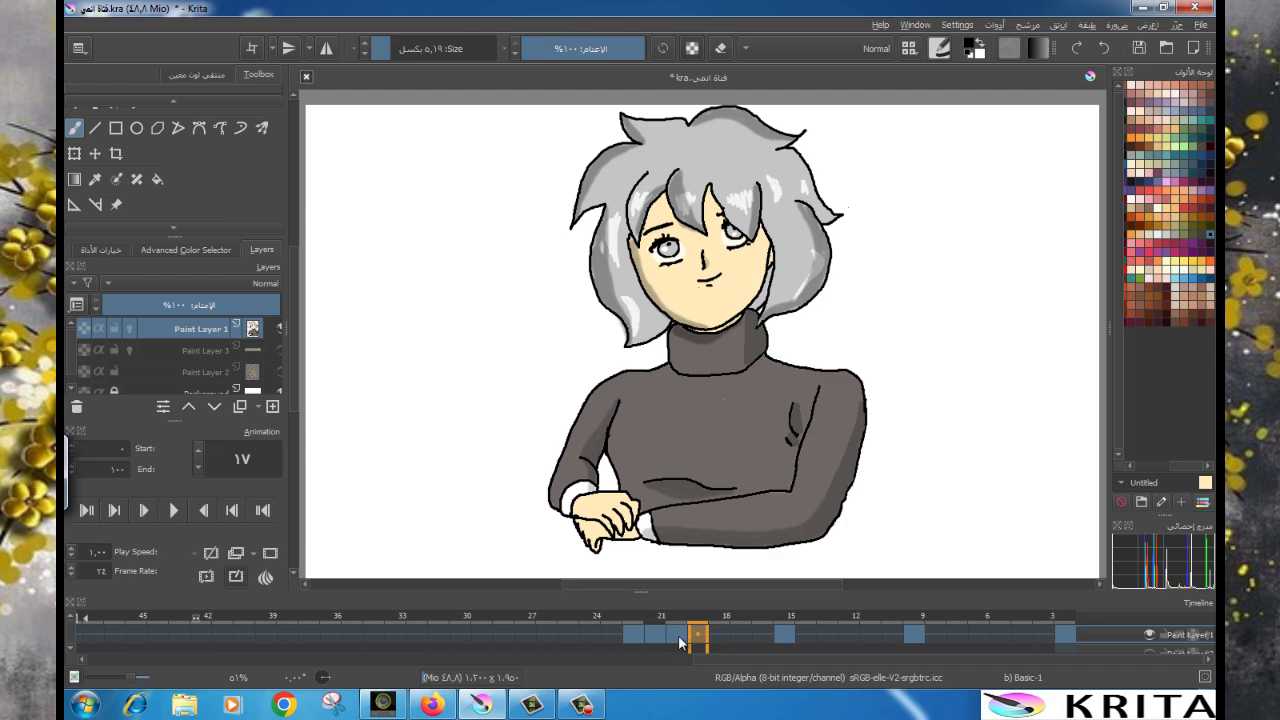
Review frames 18 and 19, then erase the old hands and sweater on frame 20.
left_click(674, 636)
left_click(656, 637)
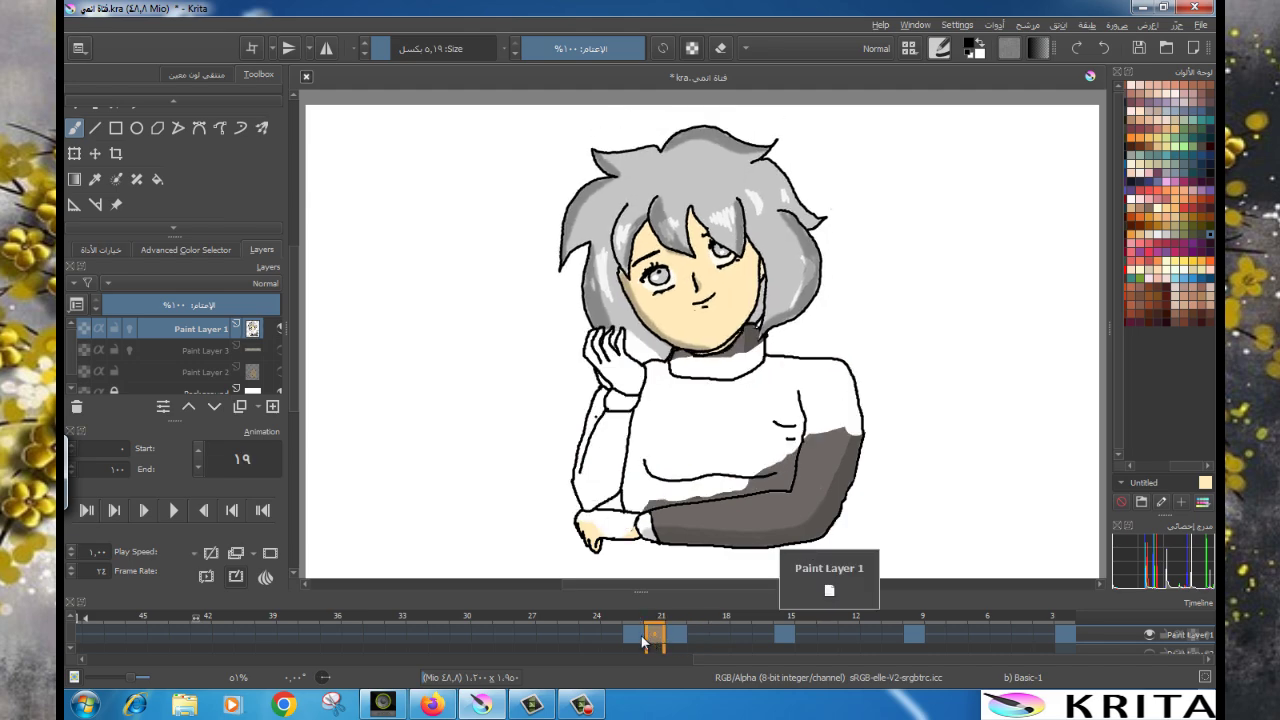
left_click(633, 636)
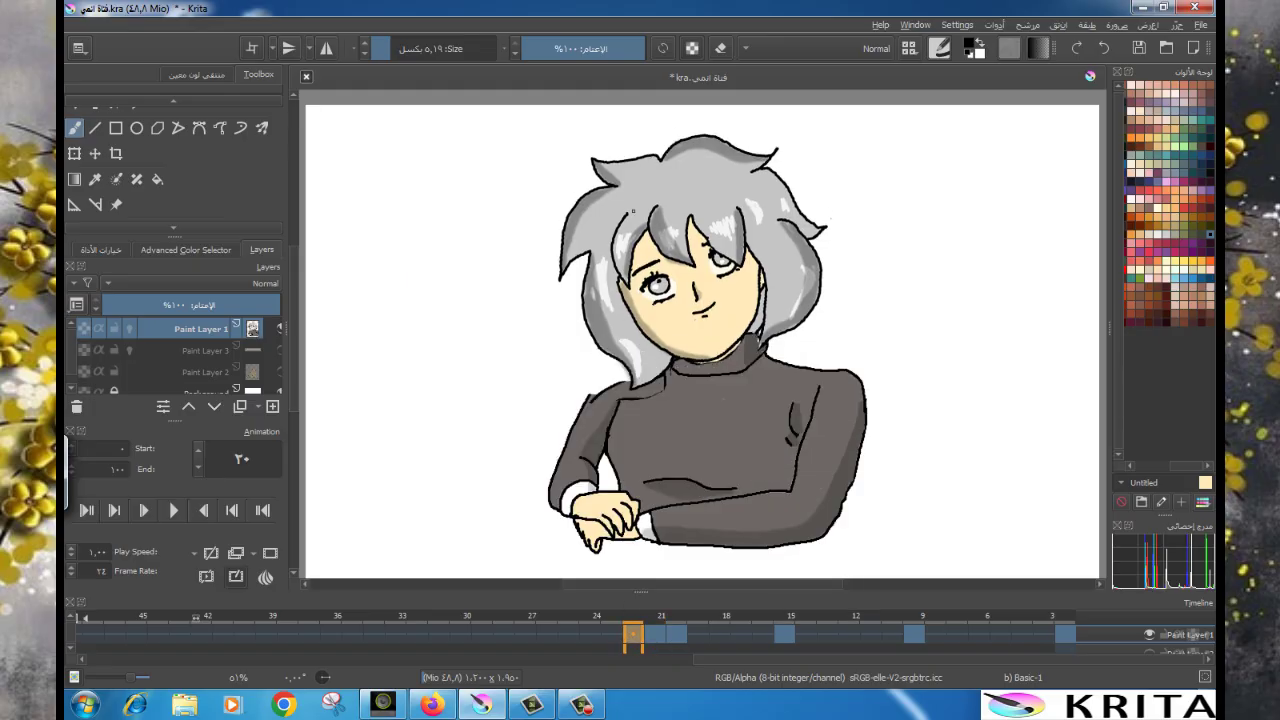
left_click(720, 48)
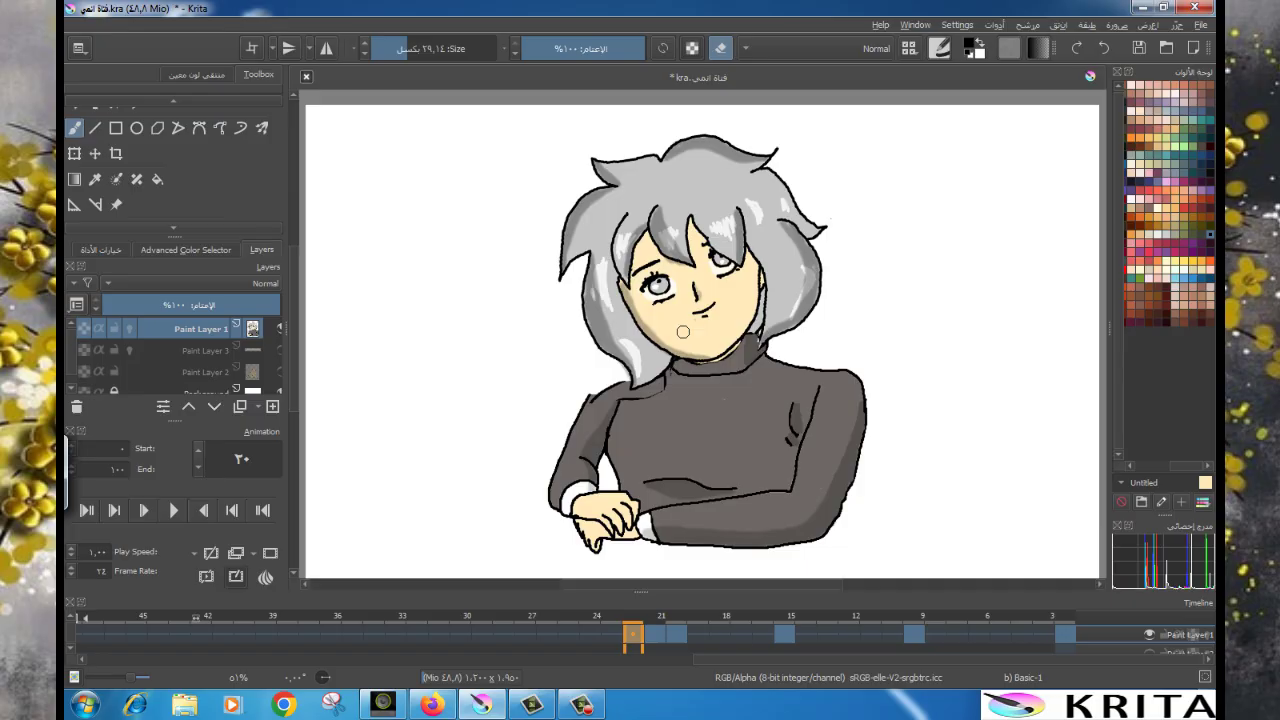
mouse_move(683, 331)
left_mouse_down()
mouse_move(617, 531)
mouse_move(625, 385)
left_mouse_up()
left_click_drag(656, 490, 740, 488)
left_click_drag(793, 402, 792, 446)
Ink the chin, the hand resting on the cheek, the cuff, sleeve and sweater lines.
left_click(720, 48)
mouse_move(642, 312)
left_mouse_down()
mouse_move(656, 340)
mouse_move(642, 365)
mouse_move(674, 432)
mouse_move(625, 515)
left_mouse_up()
left_click_drag(620, 375, 605, 505)
mouse_move(640, 385)
left_mouse_down()
mouse_move(613, 485)
mouse_move(575, 516)
mouse_move(630, 516)
left_mouse_up()
key("ctrl+z")
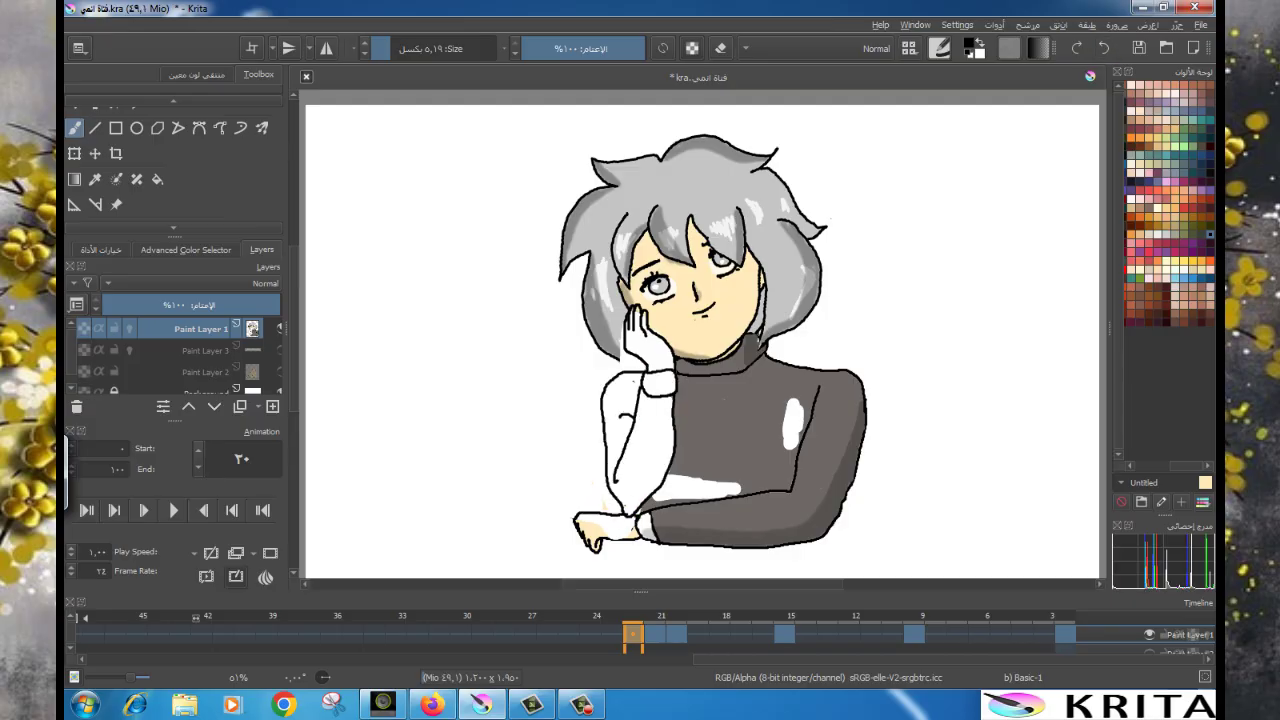
left_click_drag(700, 472, 782, 478)
left_click_drag(798, 392, 796, 424)
key("e")
mouse_move(648, 360)
left_mouse_down()
mouse_move(620, 372)
mouse_move(646, 372)
left_mouse_up()
key("e")
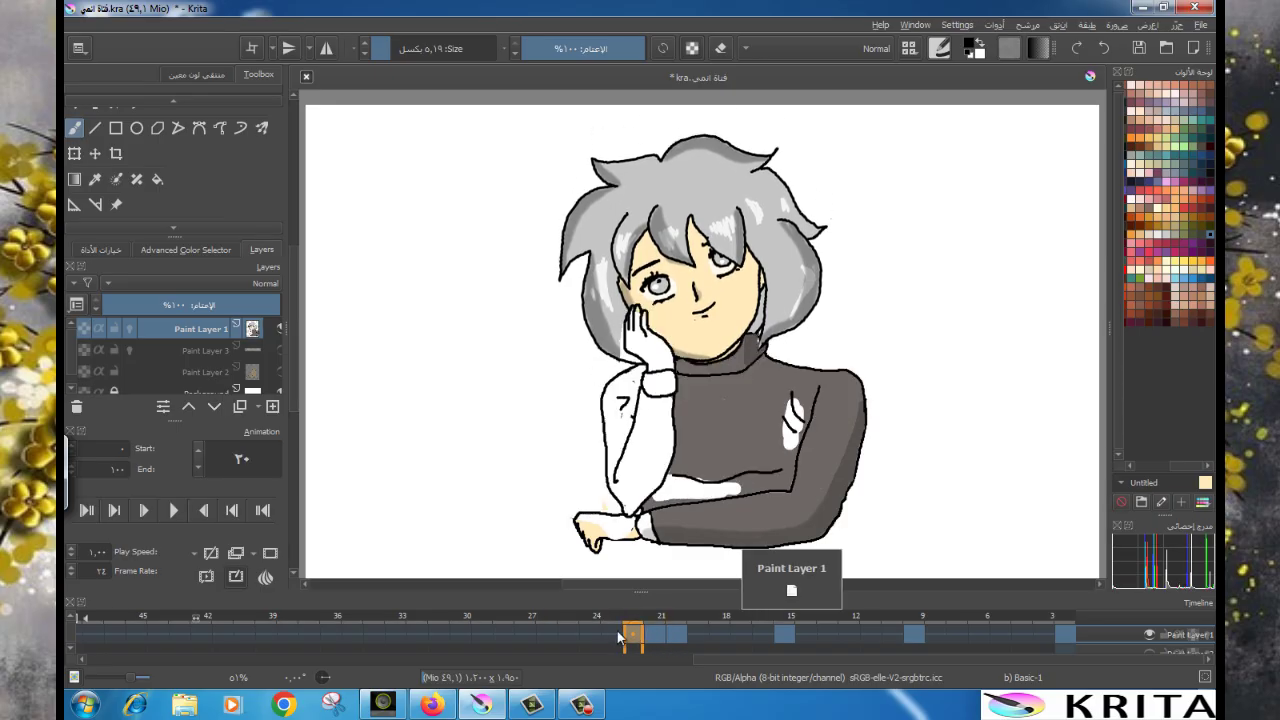
Sample the sweater's dark grey and fill the raised sleeve, undoing the fill that darkened the character.
left_click(95, 179)
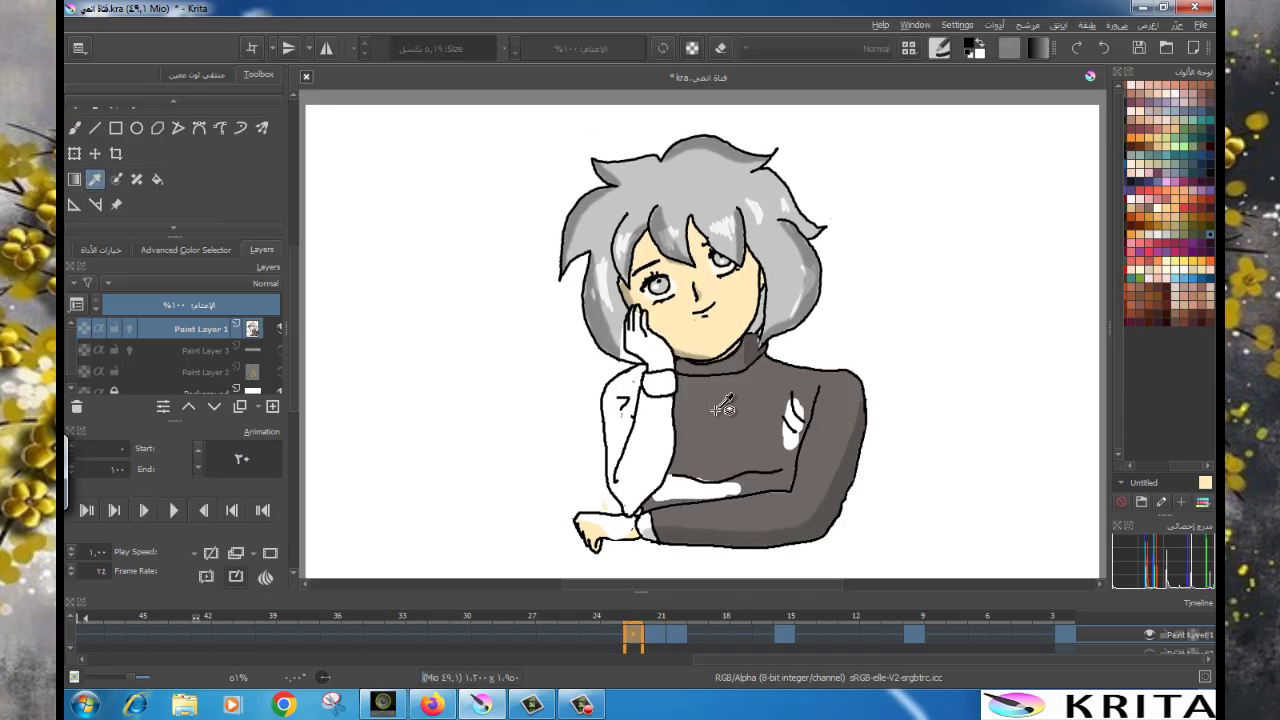
left_click(694, 393)
left_click(157, 180)
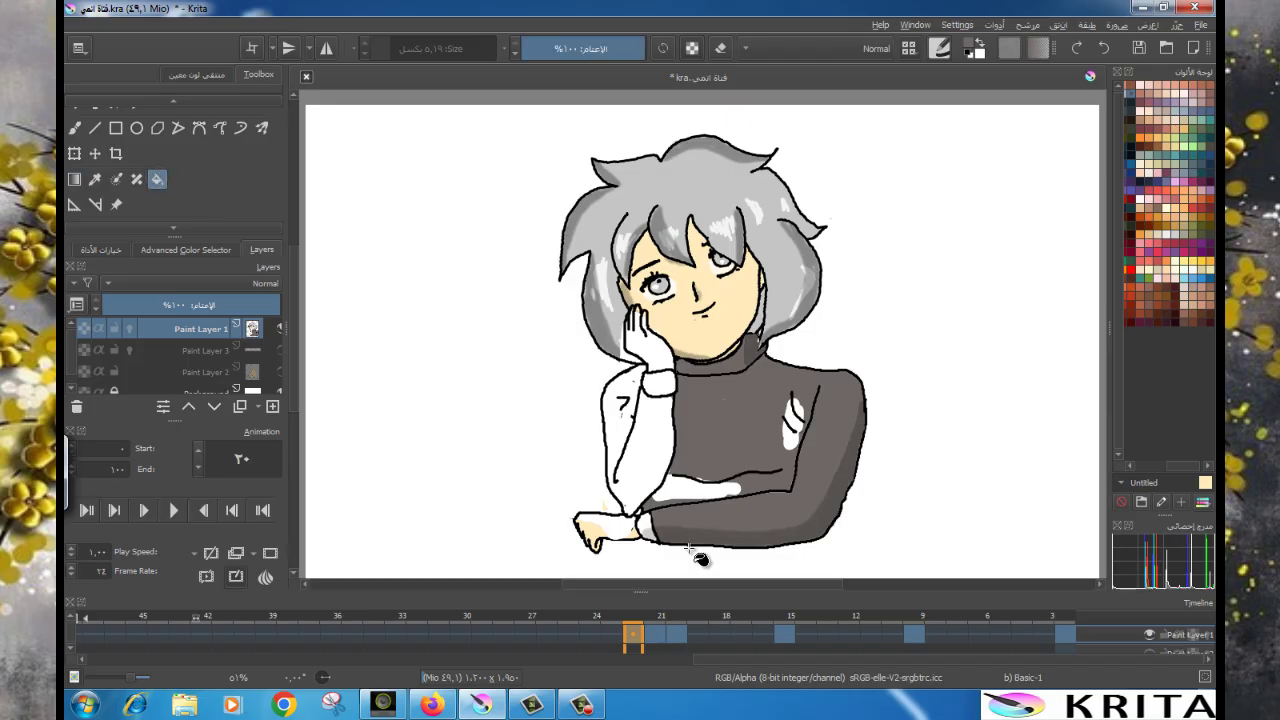
left_click(666, 453)
left_click(697, 489)
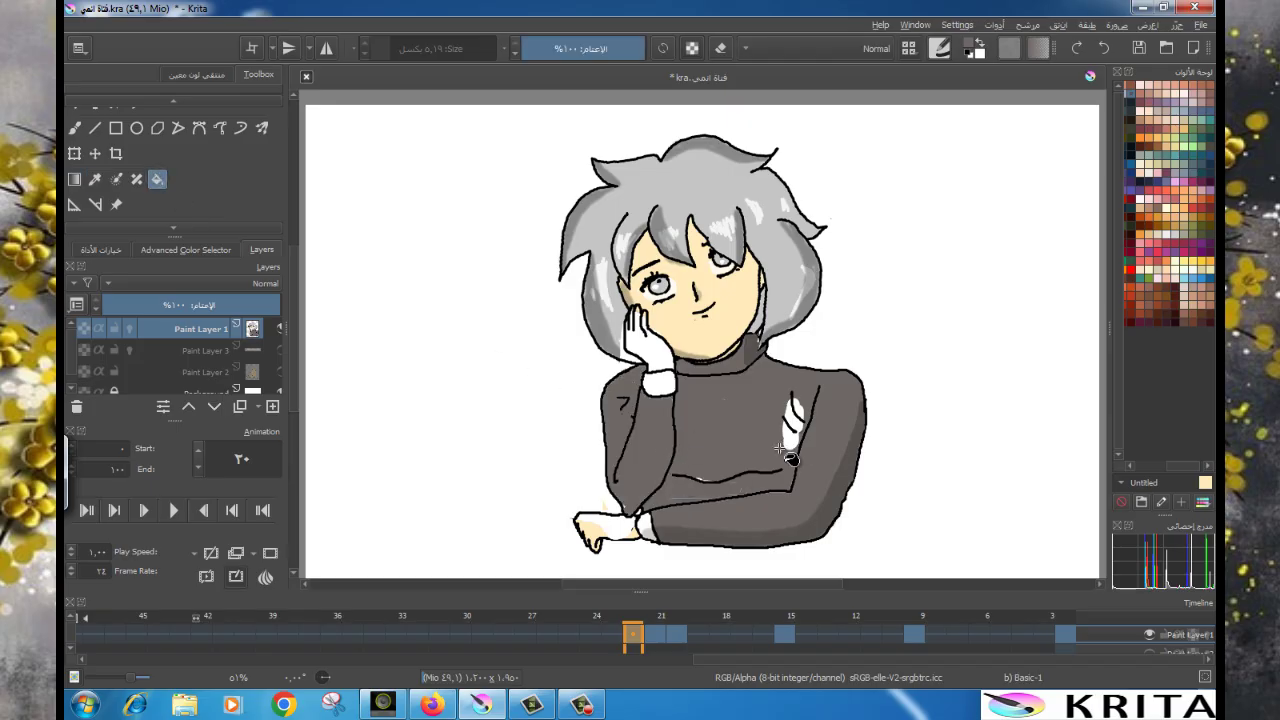
left_click(794, 427)
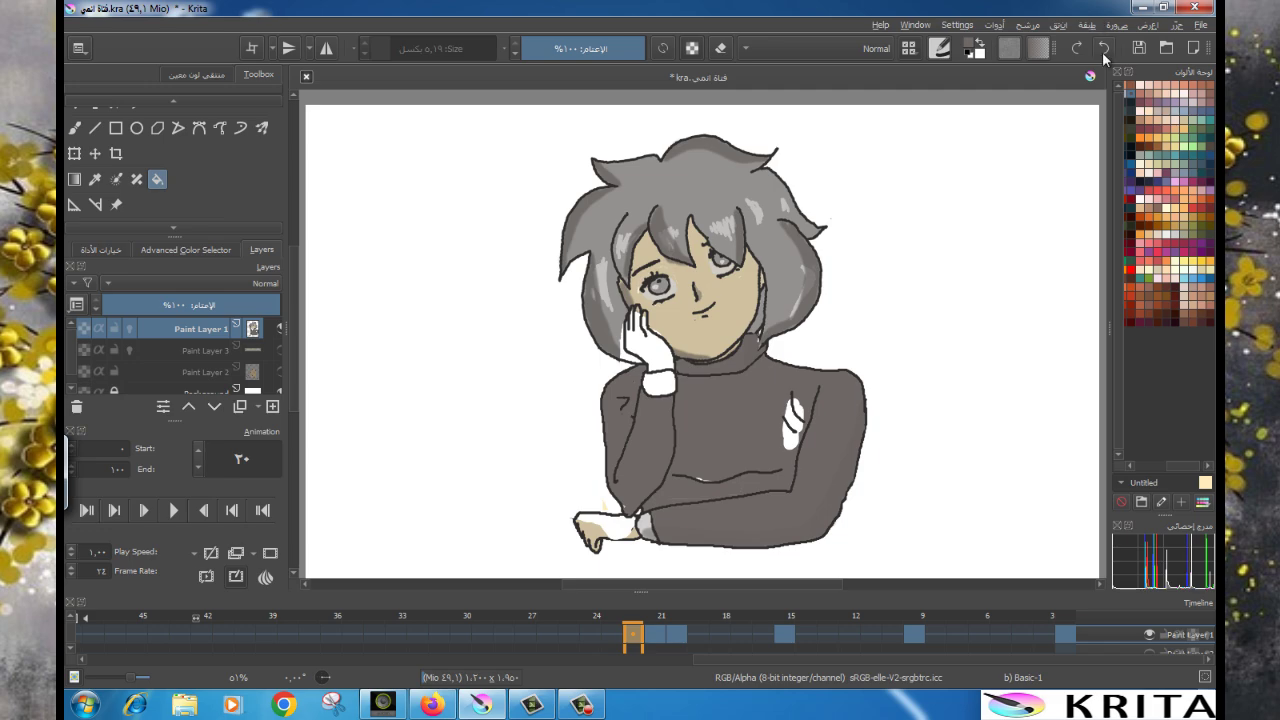
left_click(1104, 48)
Compare frames 19 and 18, then return to frame 20 with the cheek pose.
left_click(655, 634)
left_click(677, 634)
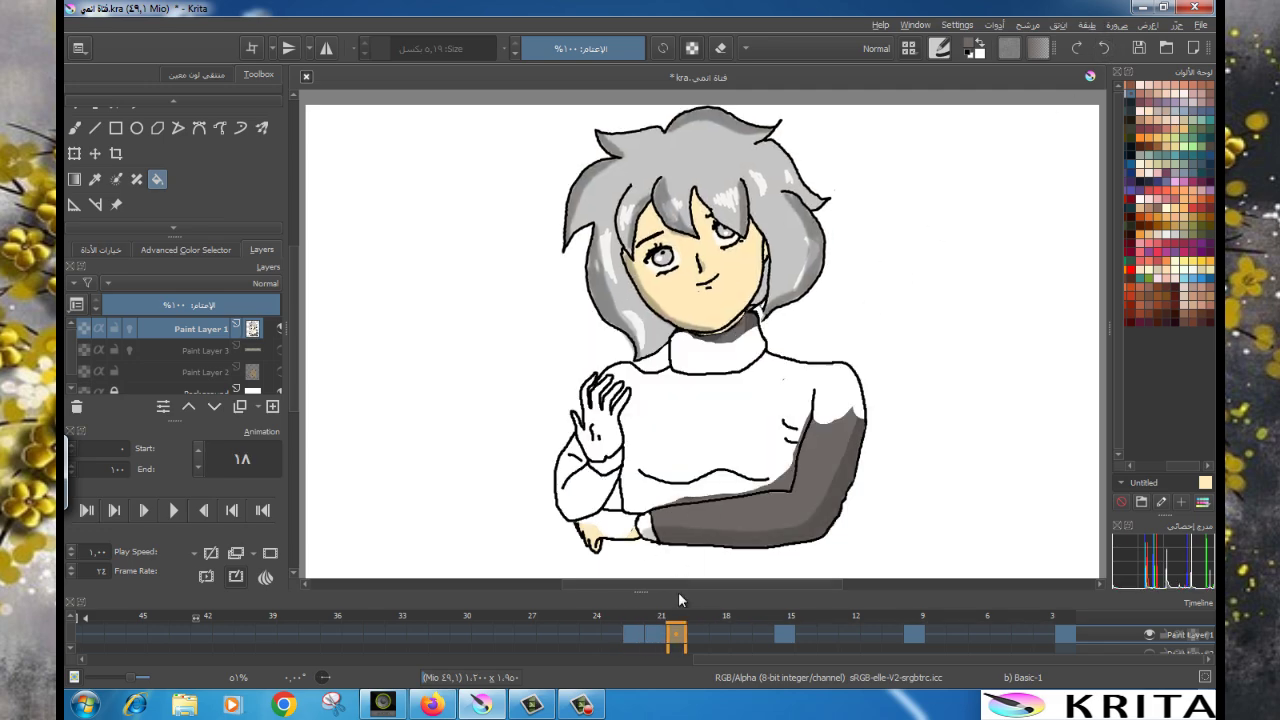
left_click(633, 634)
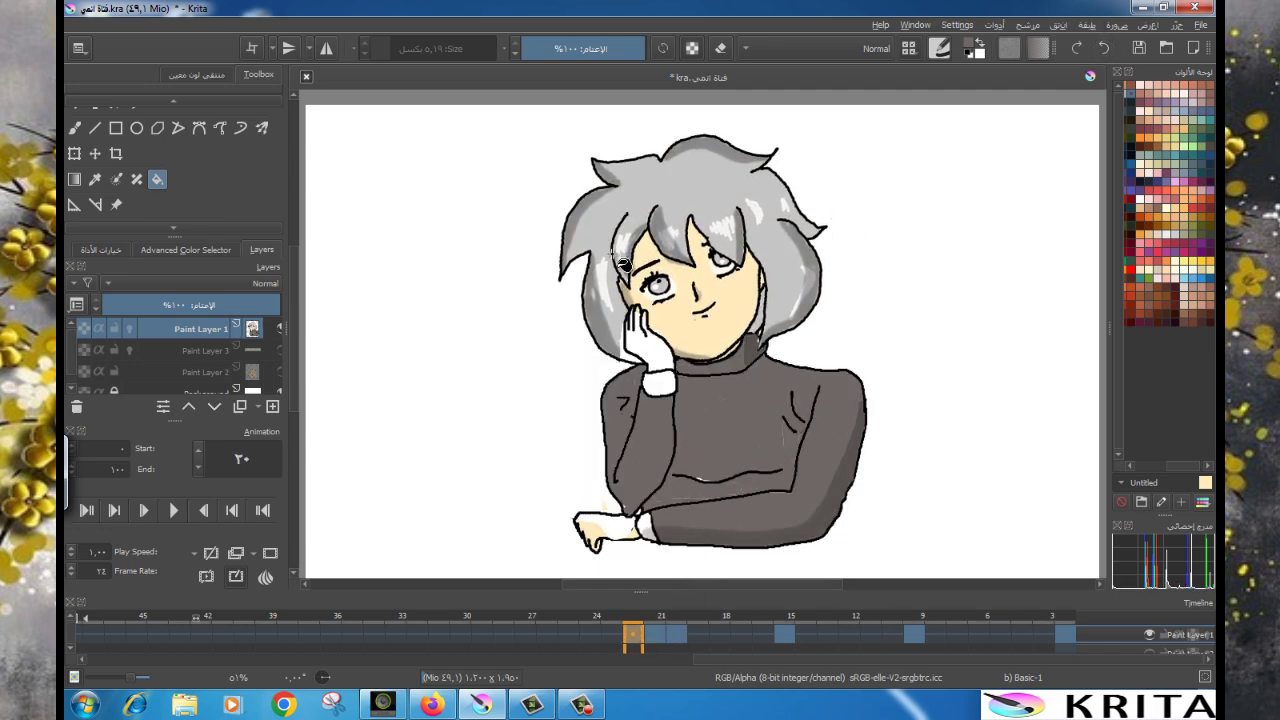
Set the brush to about 6.42 px and step back and forth through frames 18–20 to preview the motion.
key("b")
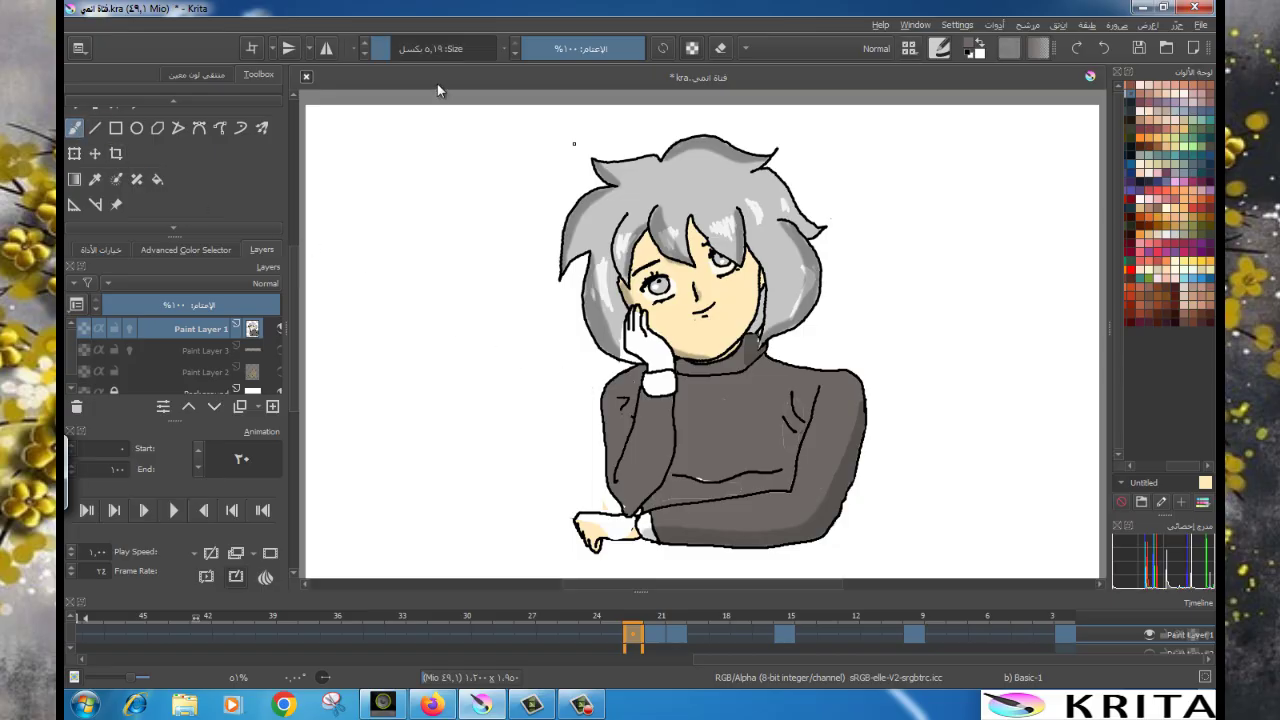
left_click(390, 50)
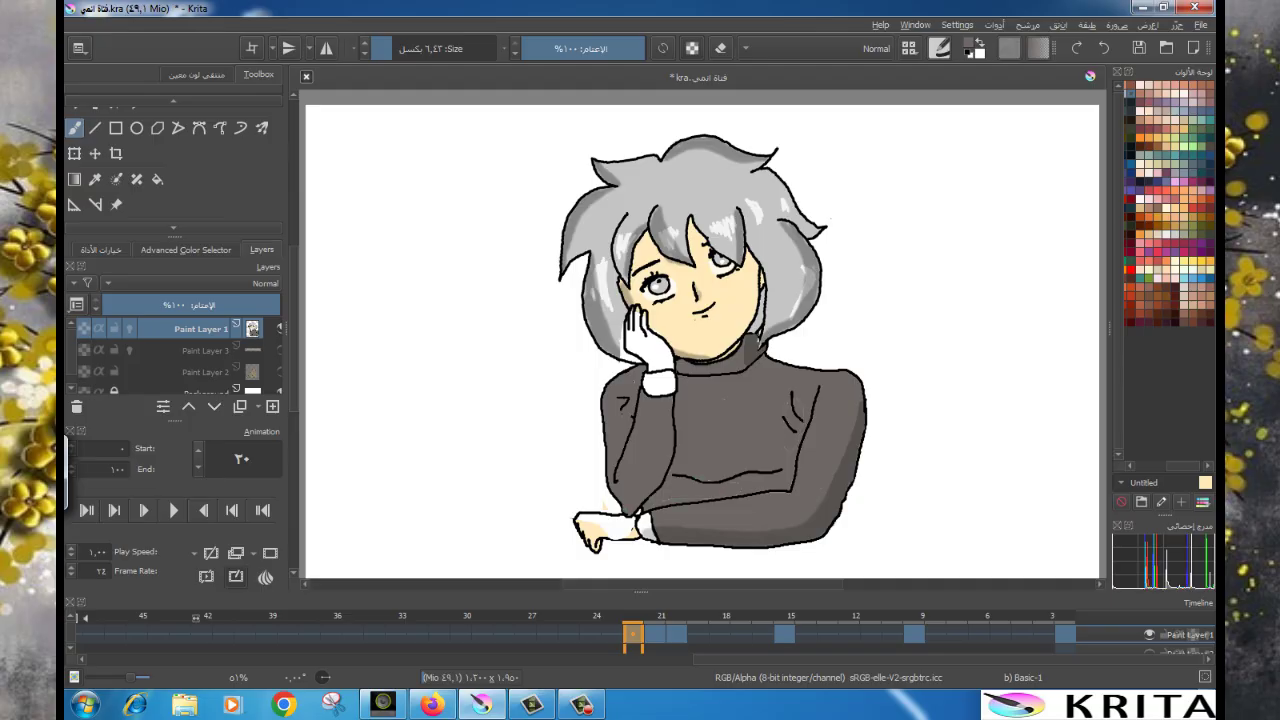
key("Left")
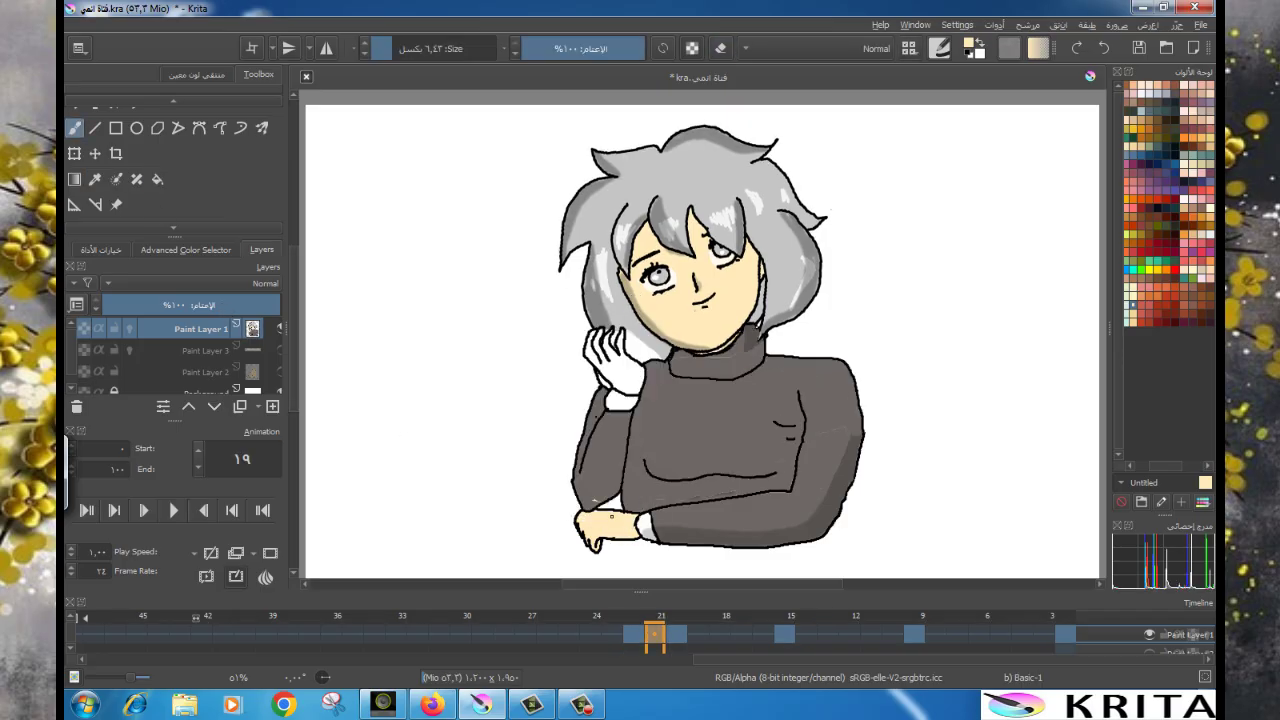
key("Left")
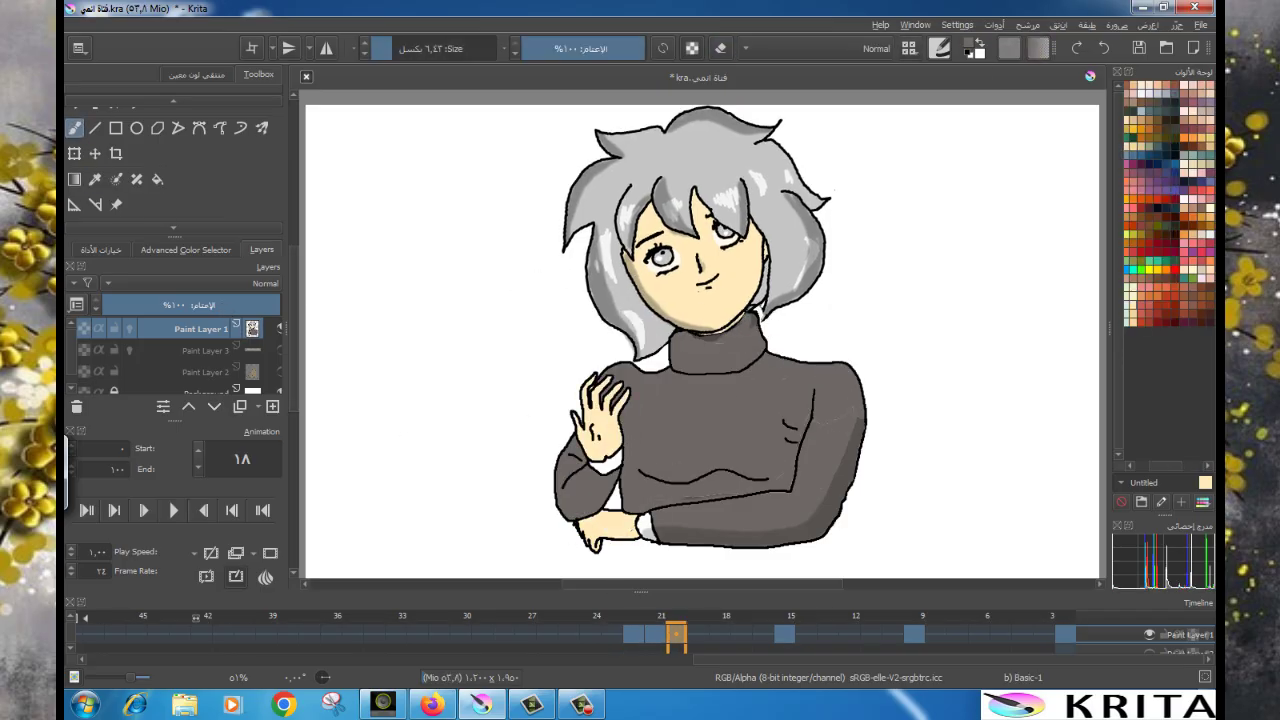
key("Right")
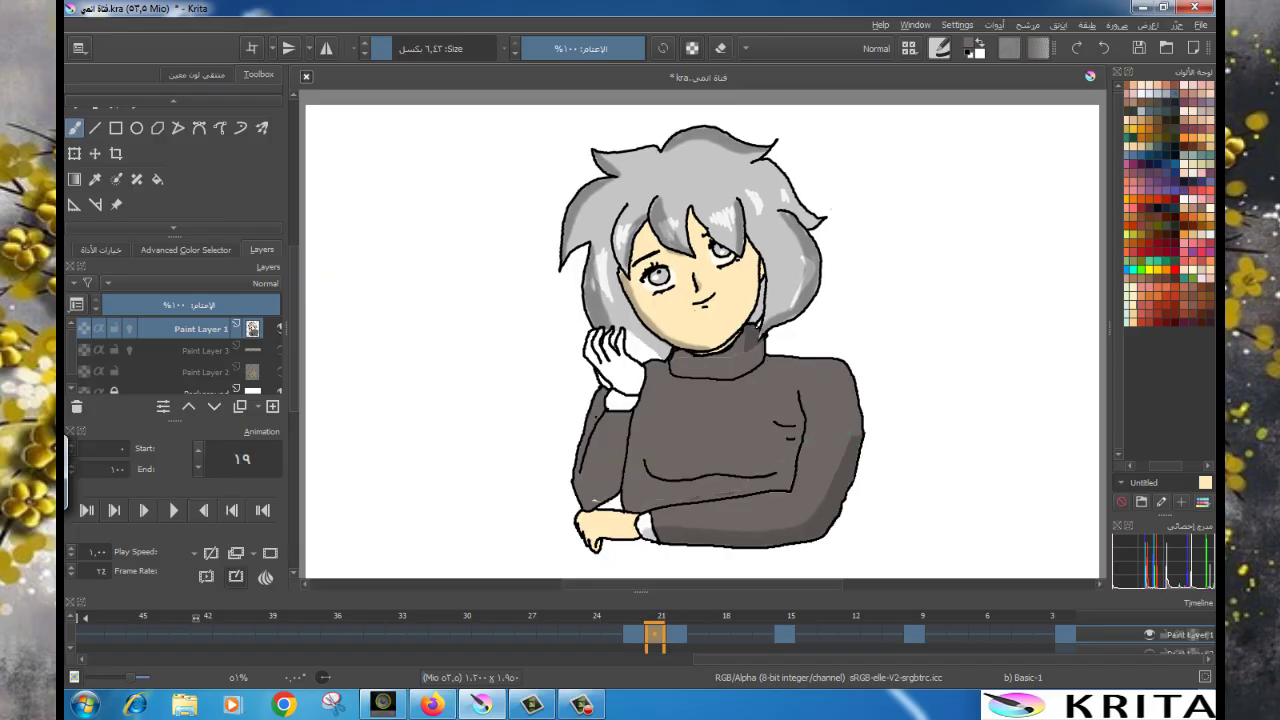
key("Right")
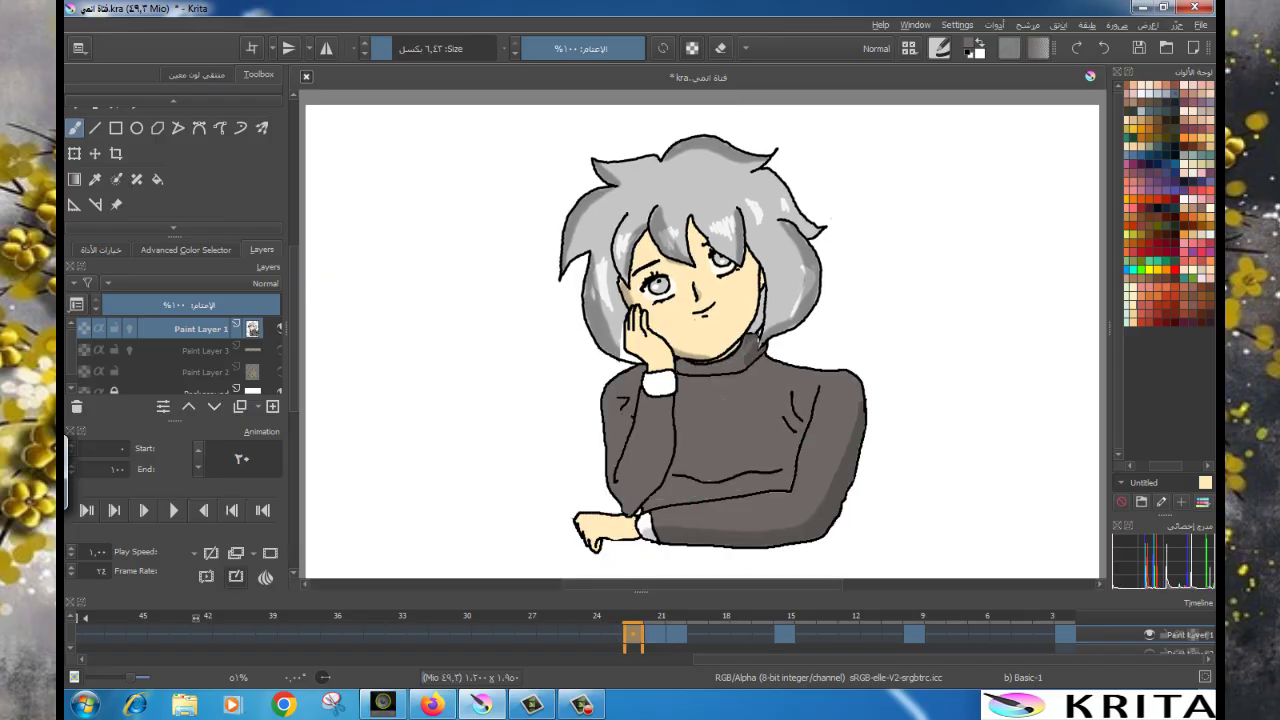
key("Left")
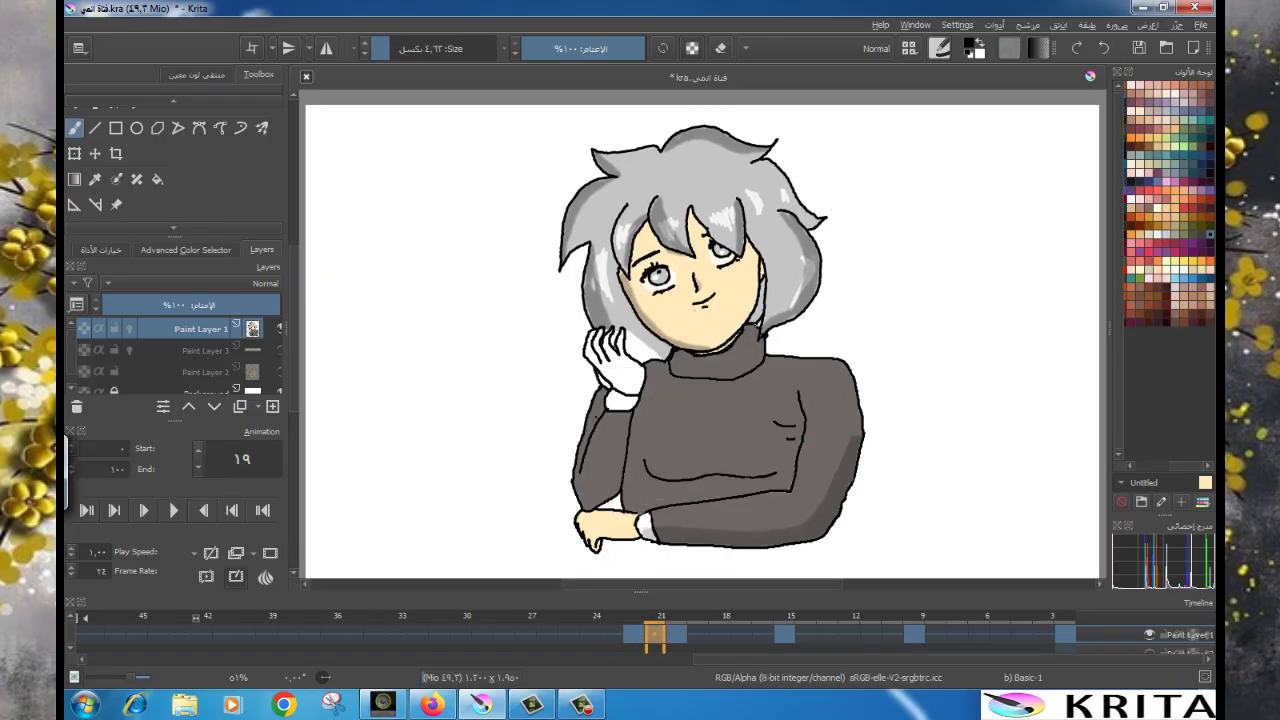
key("Left")
key("Right")
key("Right")
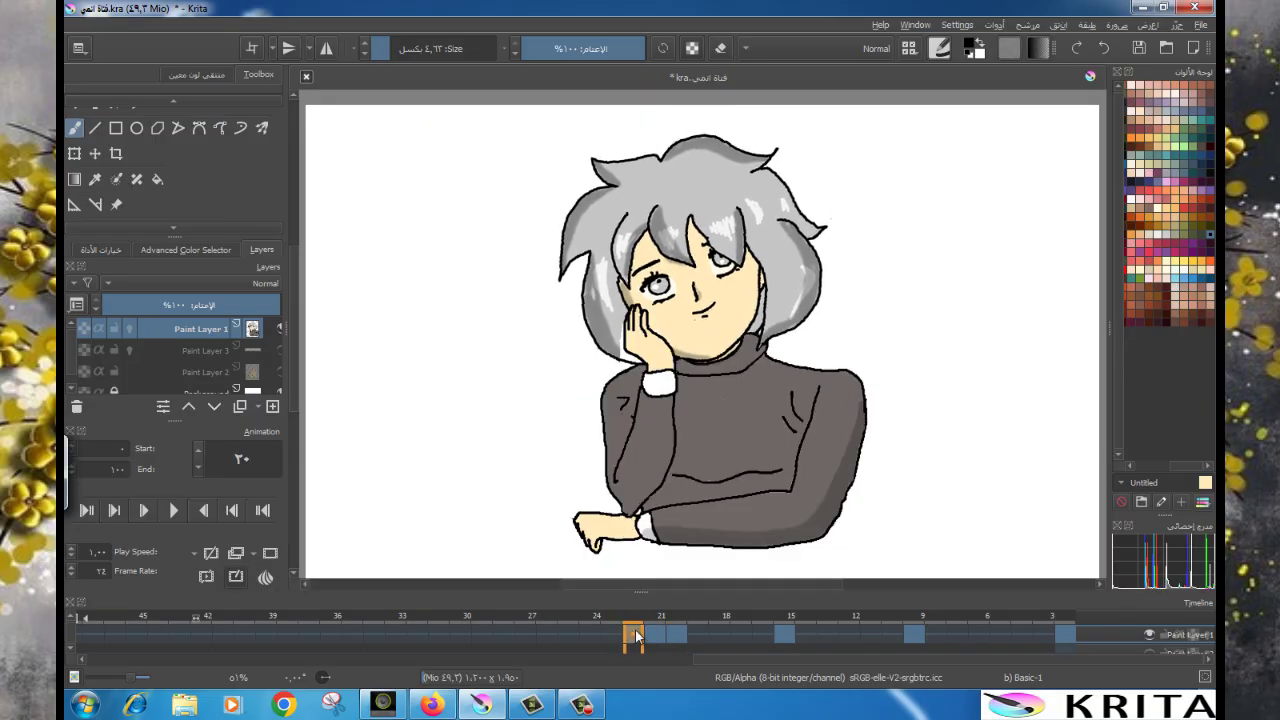
key("f")
key("Left")
key("Left")
key("Right")
key("b")
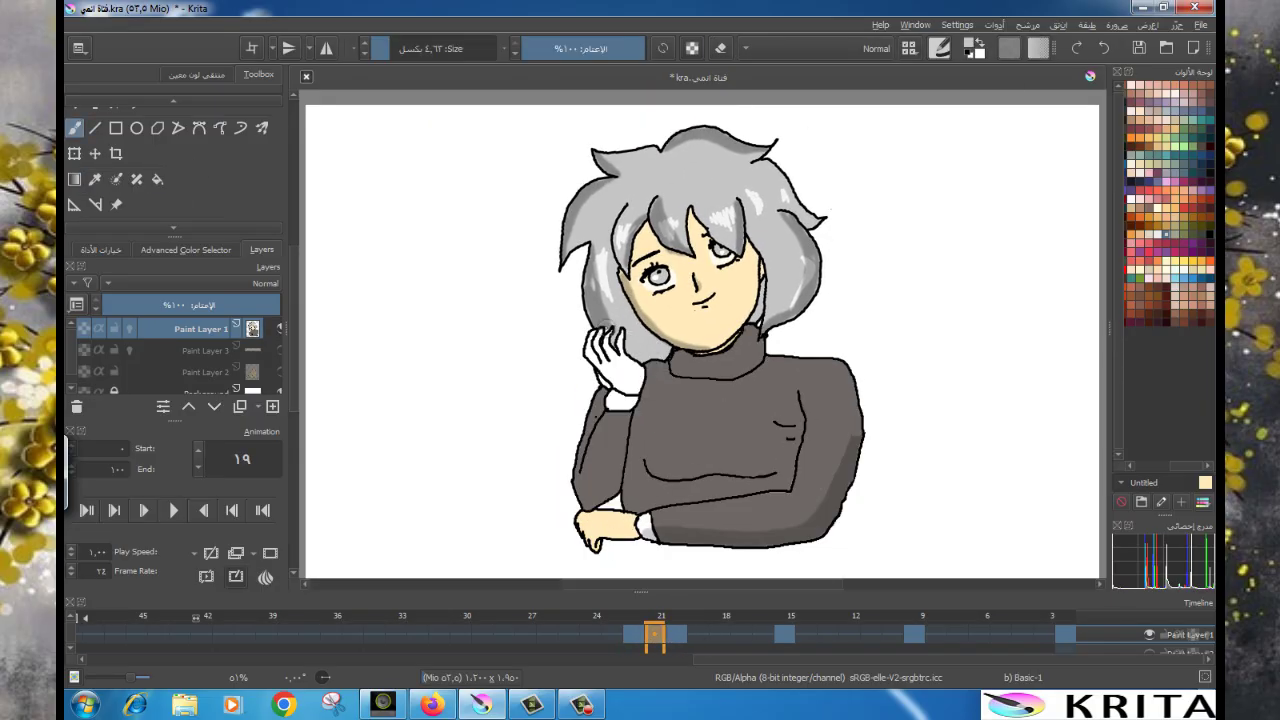
key("Right")
key("Left")
key("f")
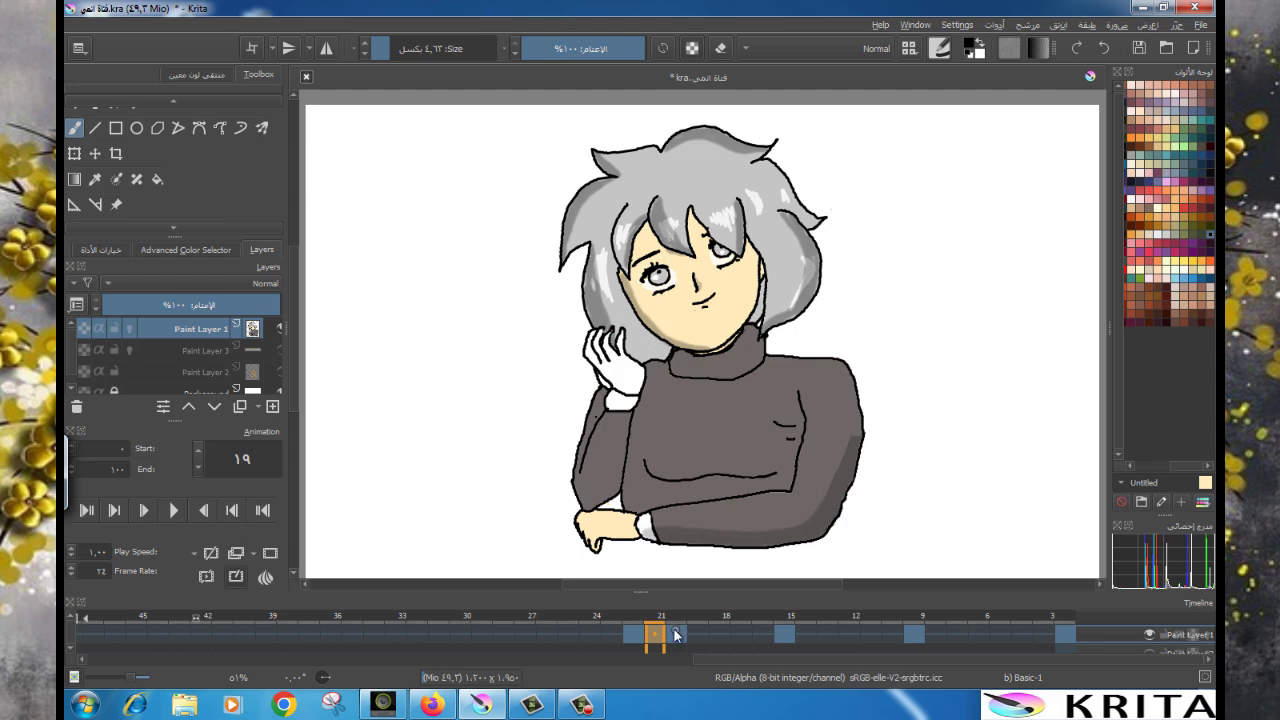
key("Left")
key("b")
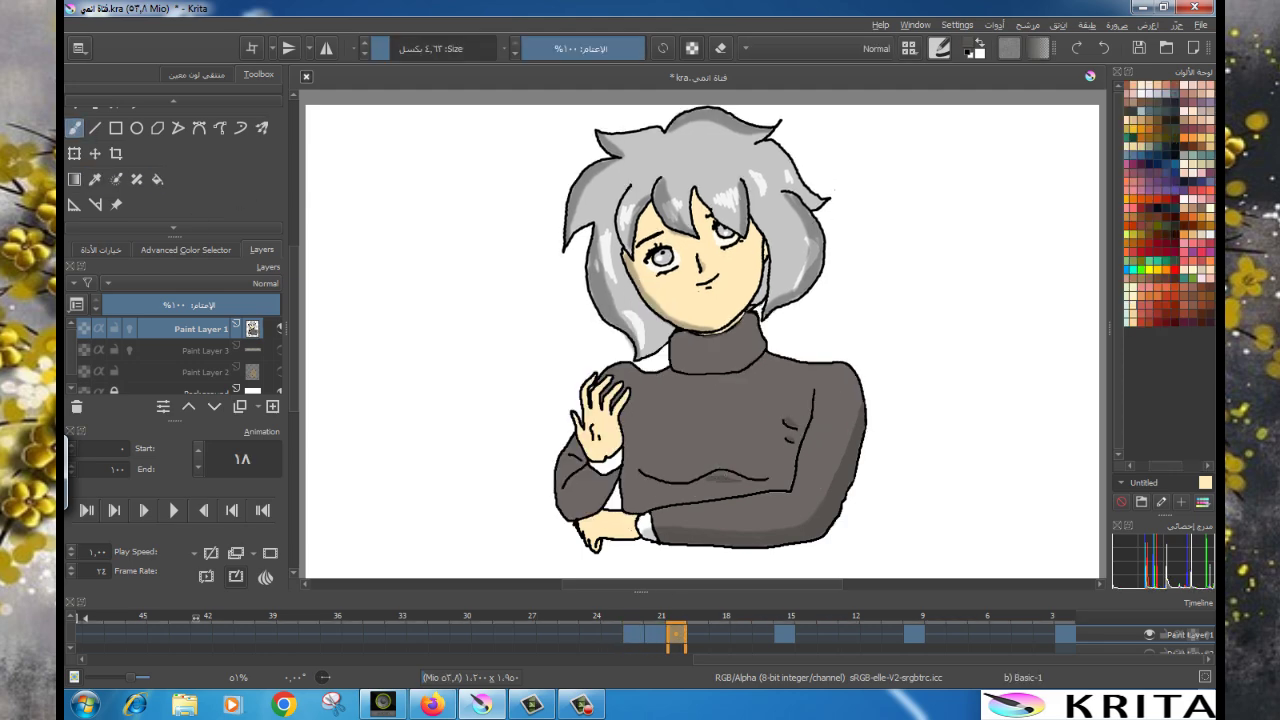
key("Right")
key("Right")
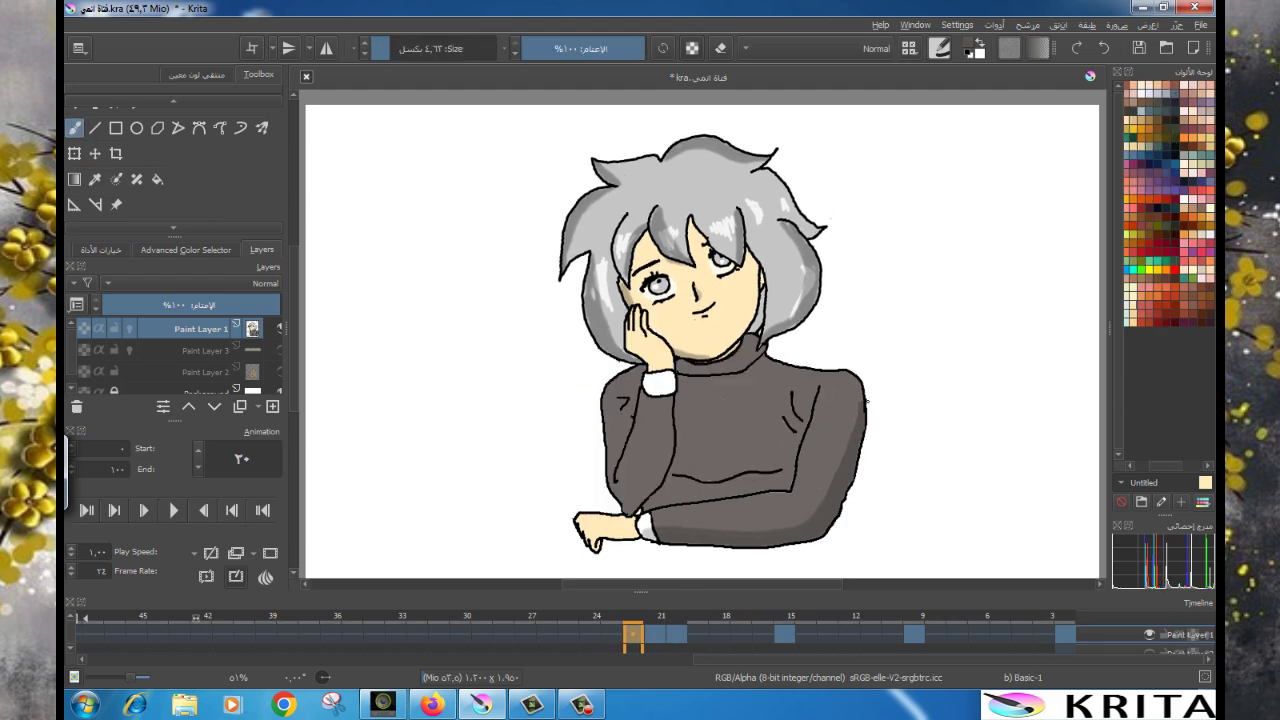
On frame 18, choose a soft Multiply shading brush preset.
left_click(680, 633)
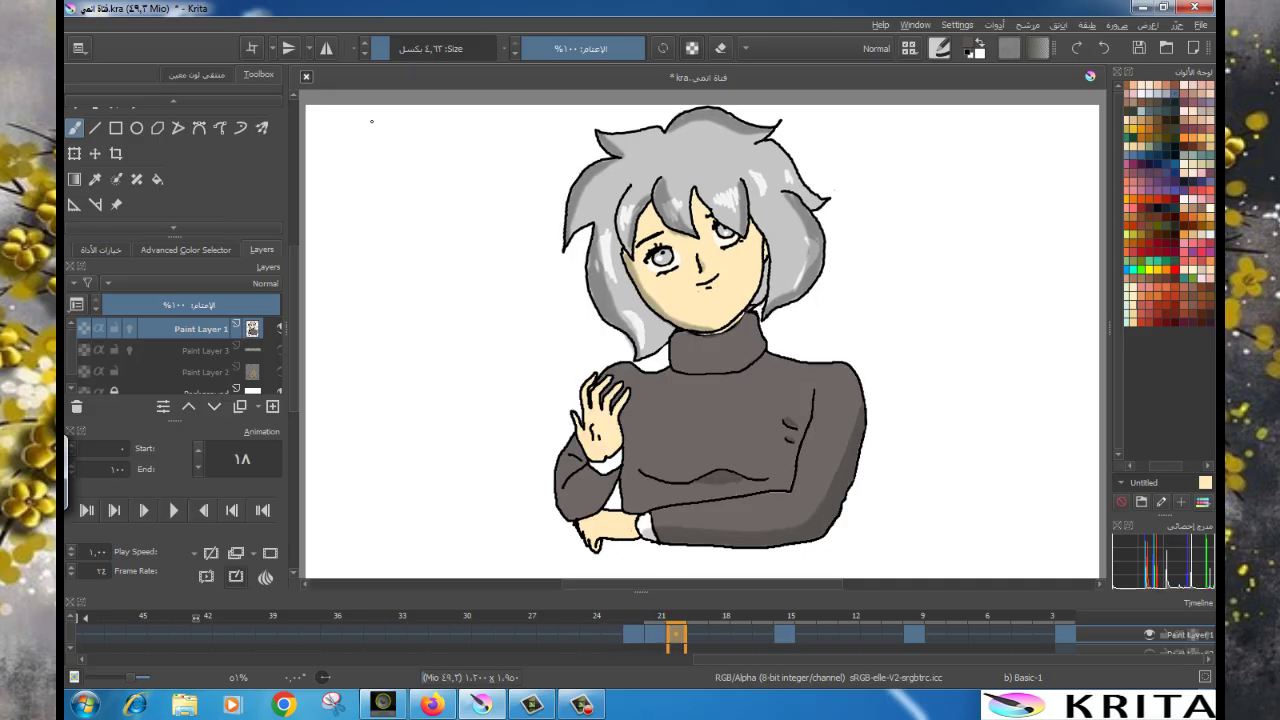
left_click(907, 52)
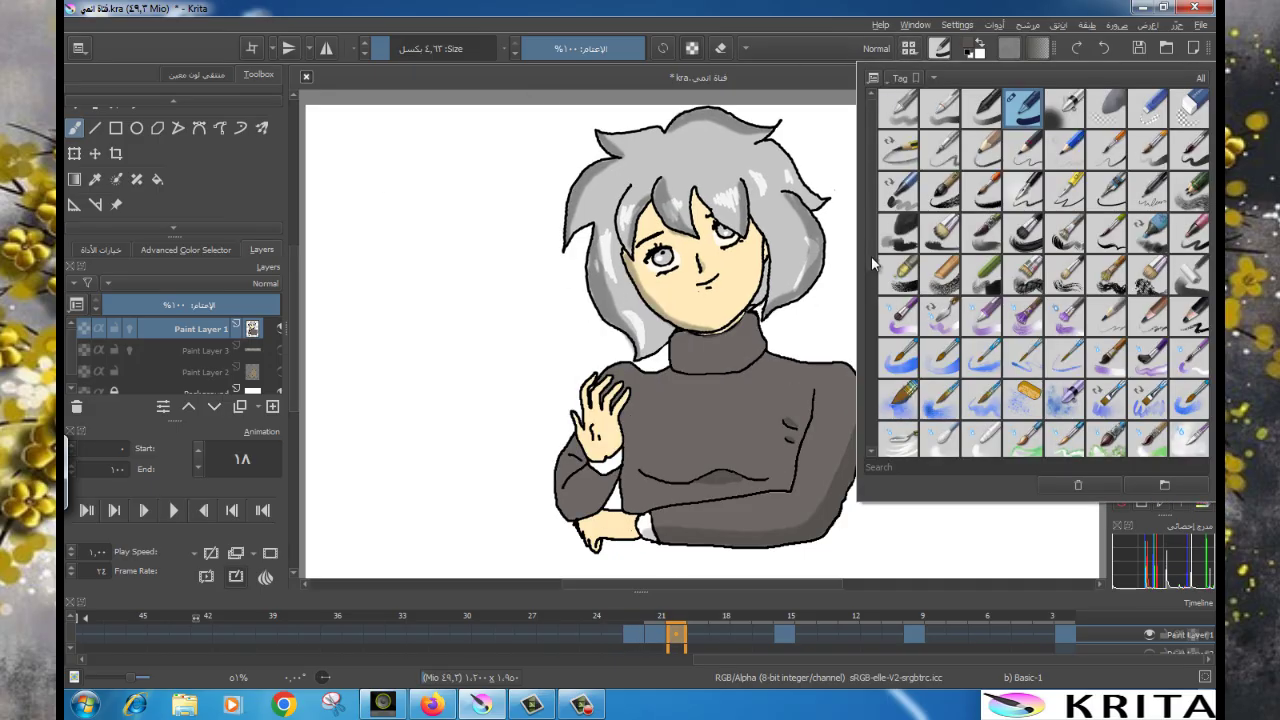
scroll(880, 270, "down", 3)
scroll(885, 285, "down", 2)
left_click(893, 292)
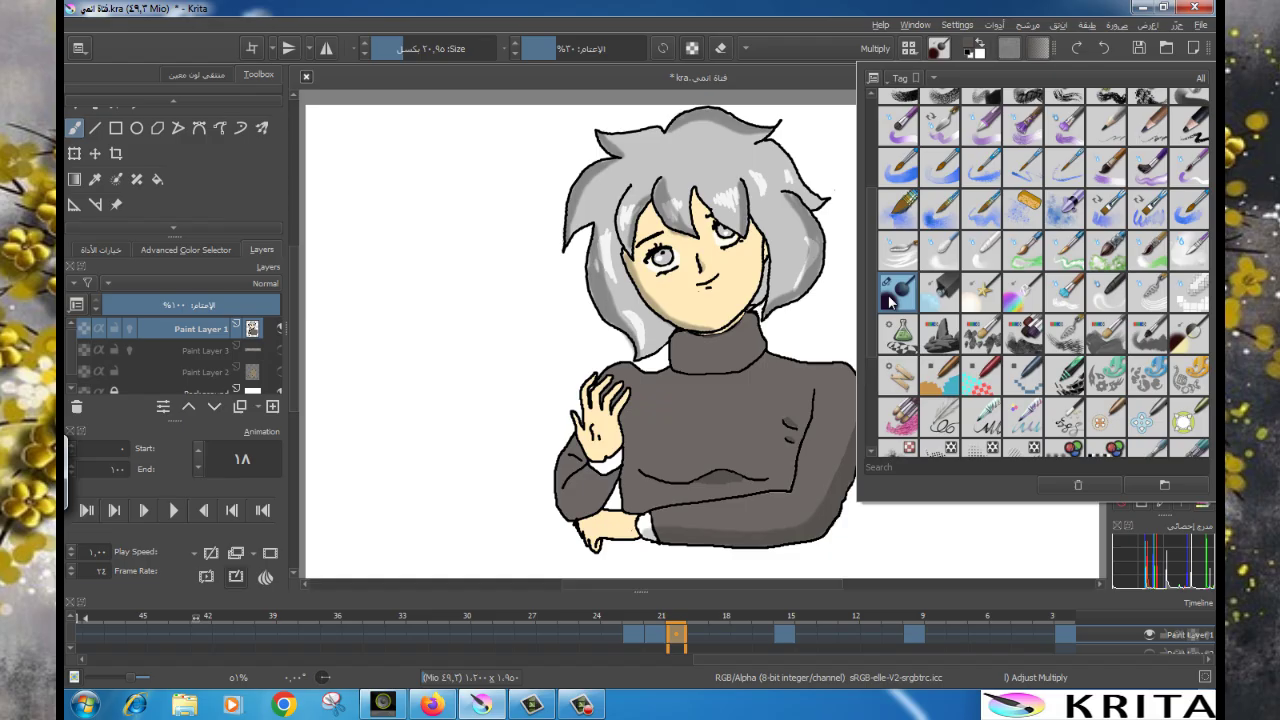
left_click(722, 48)
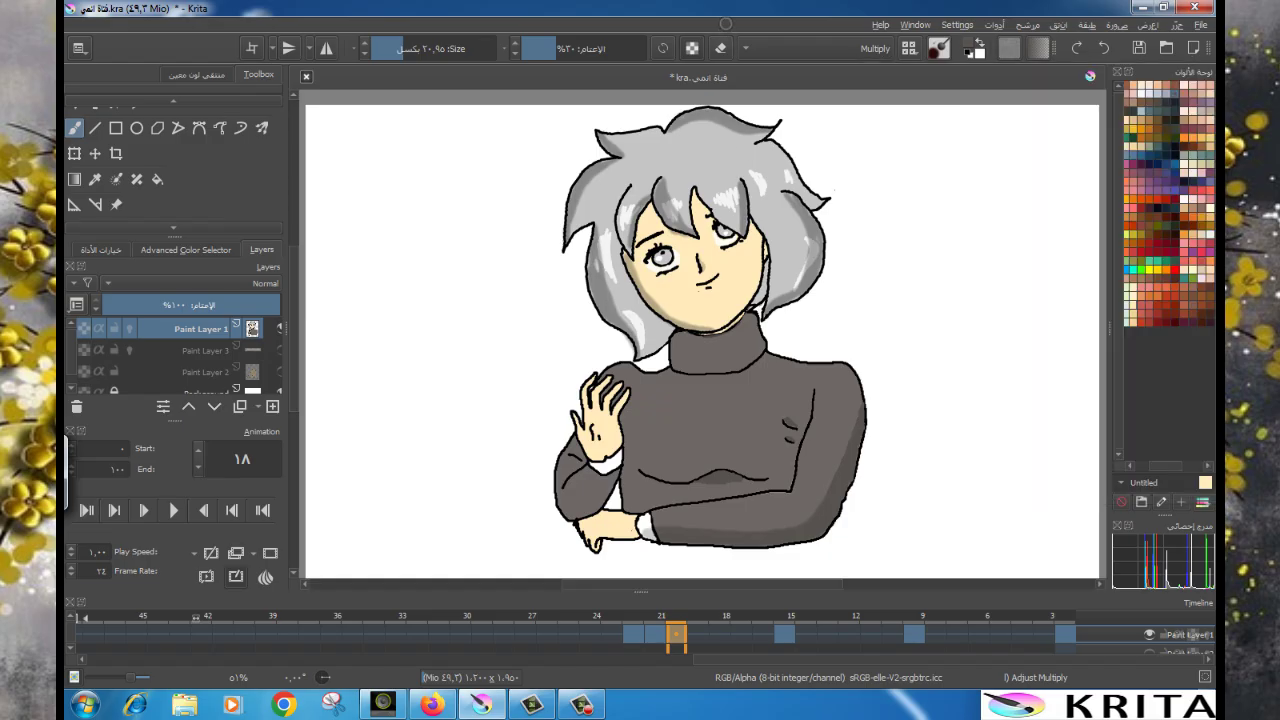
Redraw the hand outline on frame 18, step to frame 20 and play the animation.
left_click(698, 638)
left_click(676, 638)
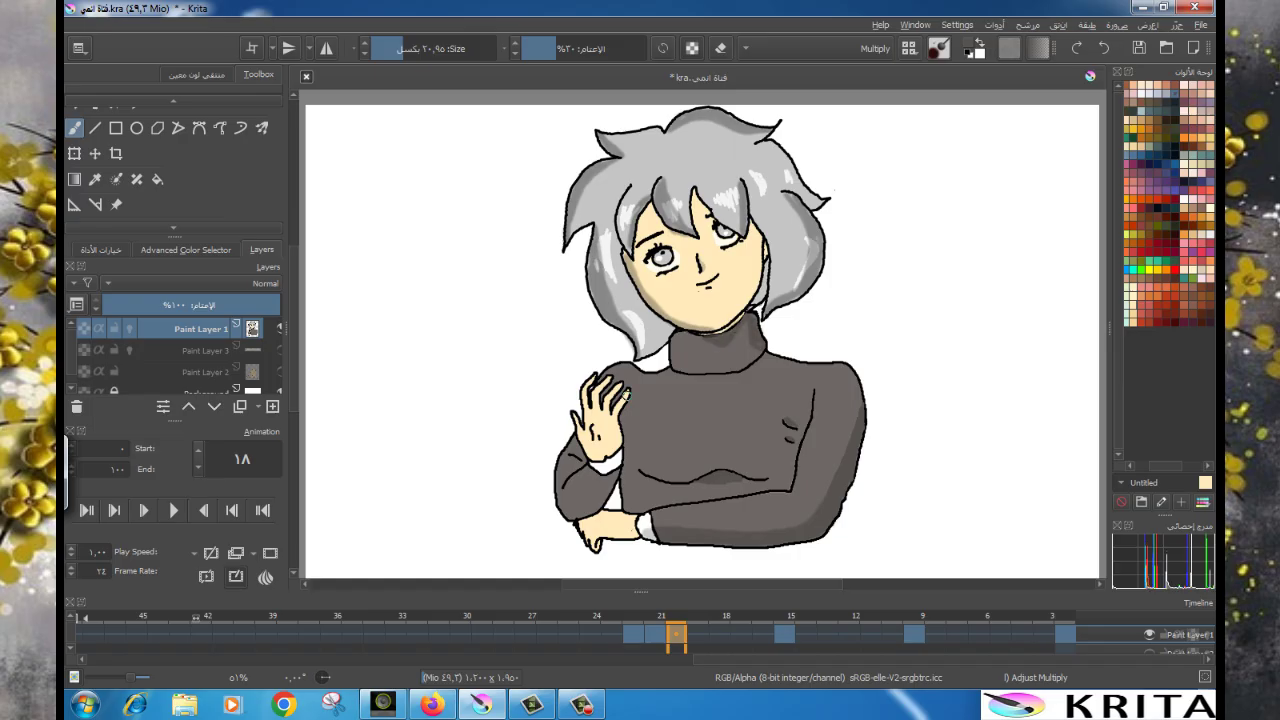
left_click_drag(625, 393, 616, 450)
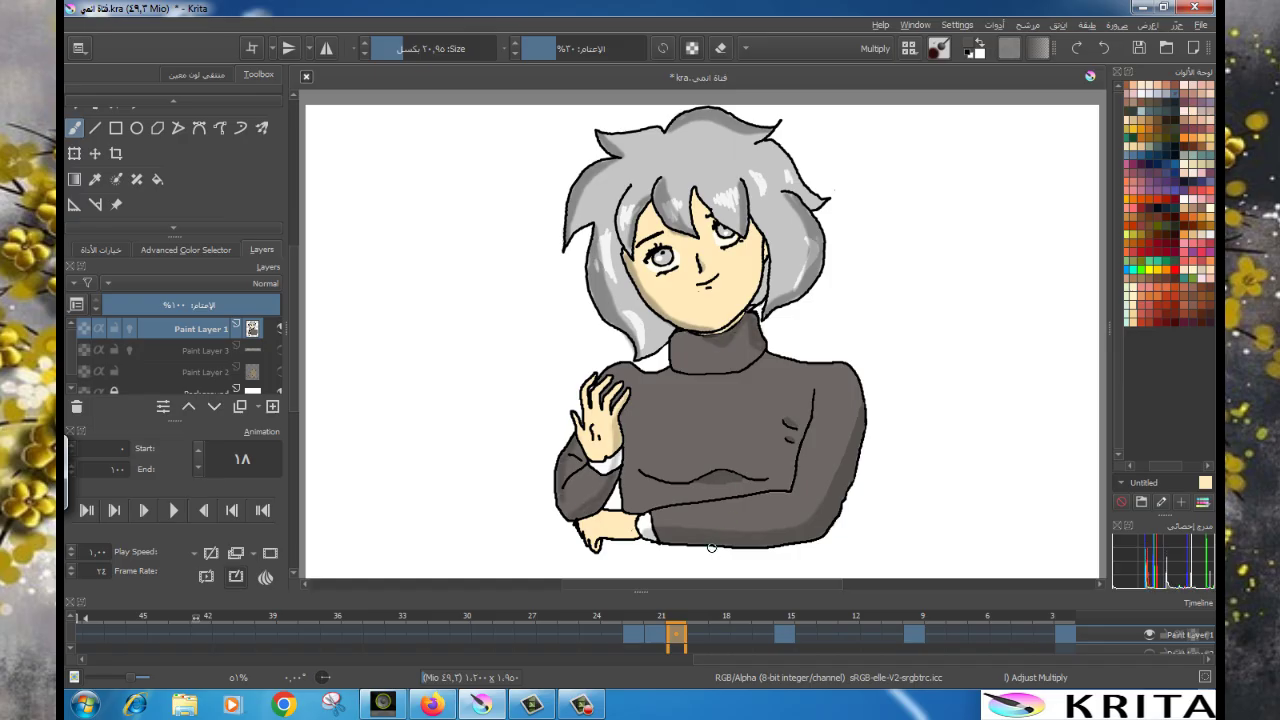
left_click(654, 636)
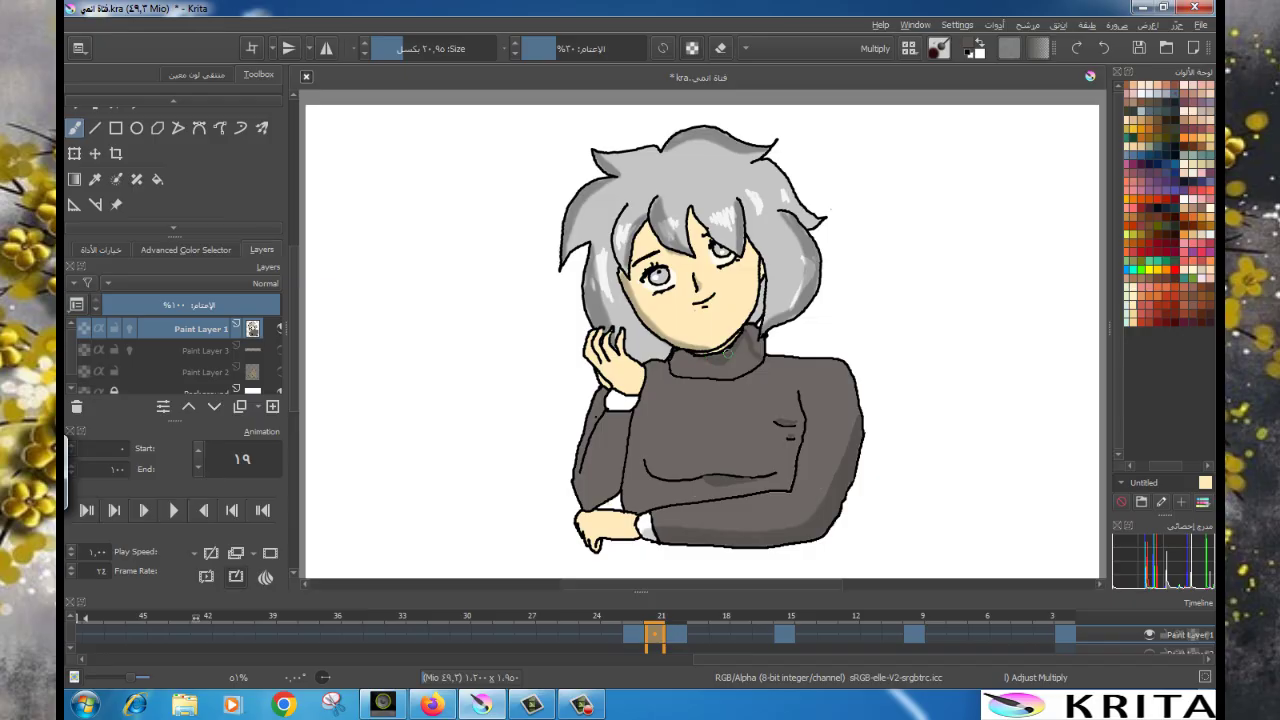
left_click(632, 638)
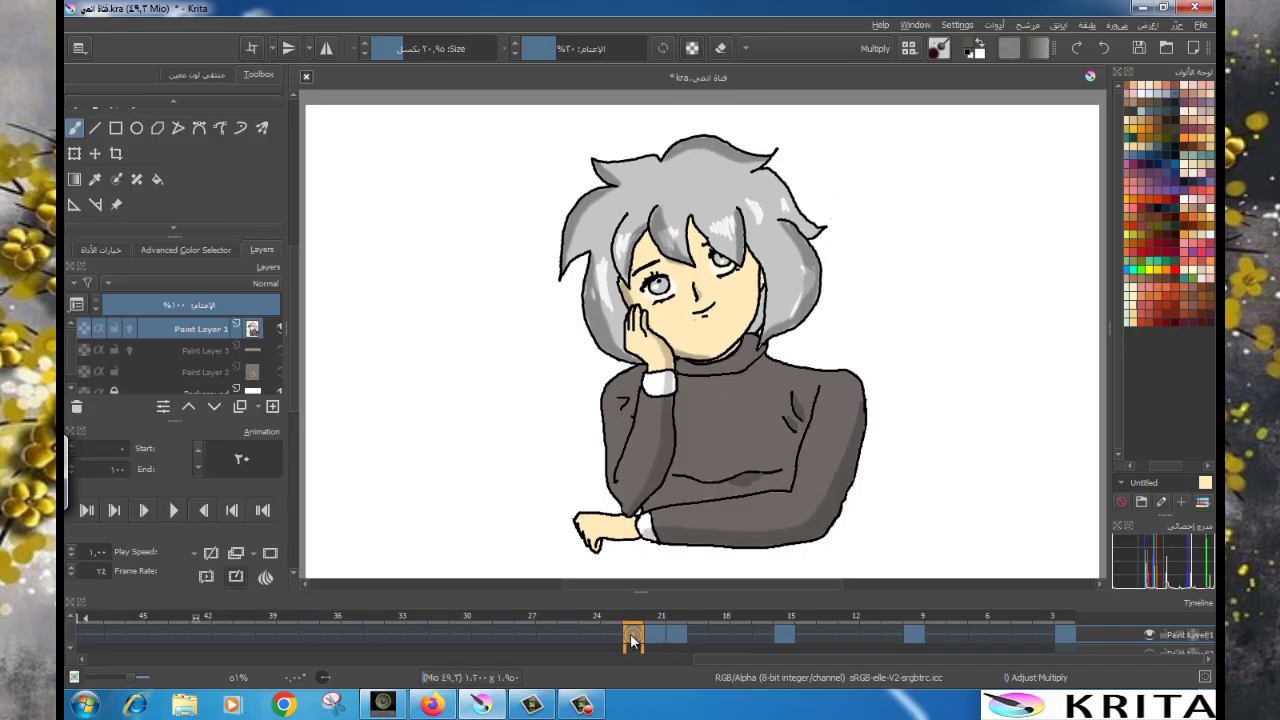
left_click(166, 516)
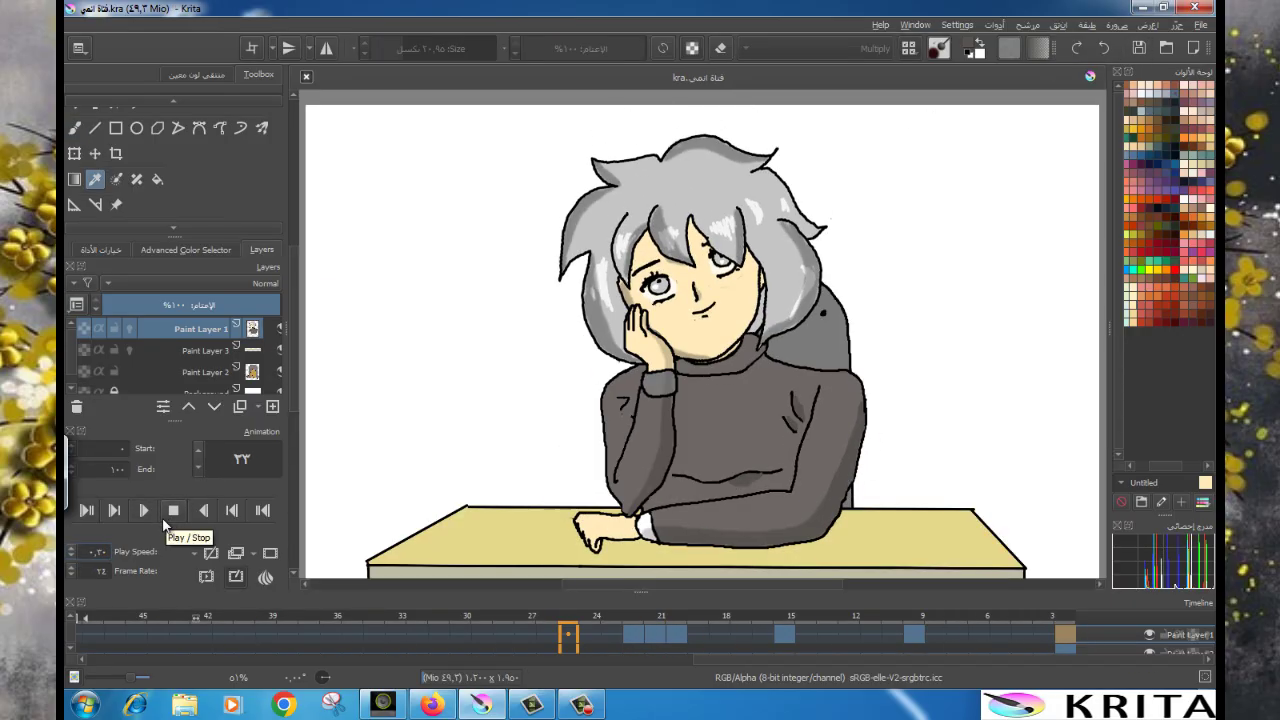
Stop playback, jump to frame 29 and load the Basic-1 freehand brush at 100% opacity.
left_click(632, 636)
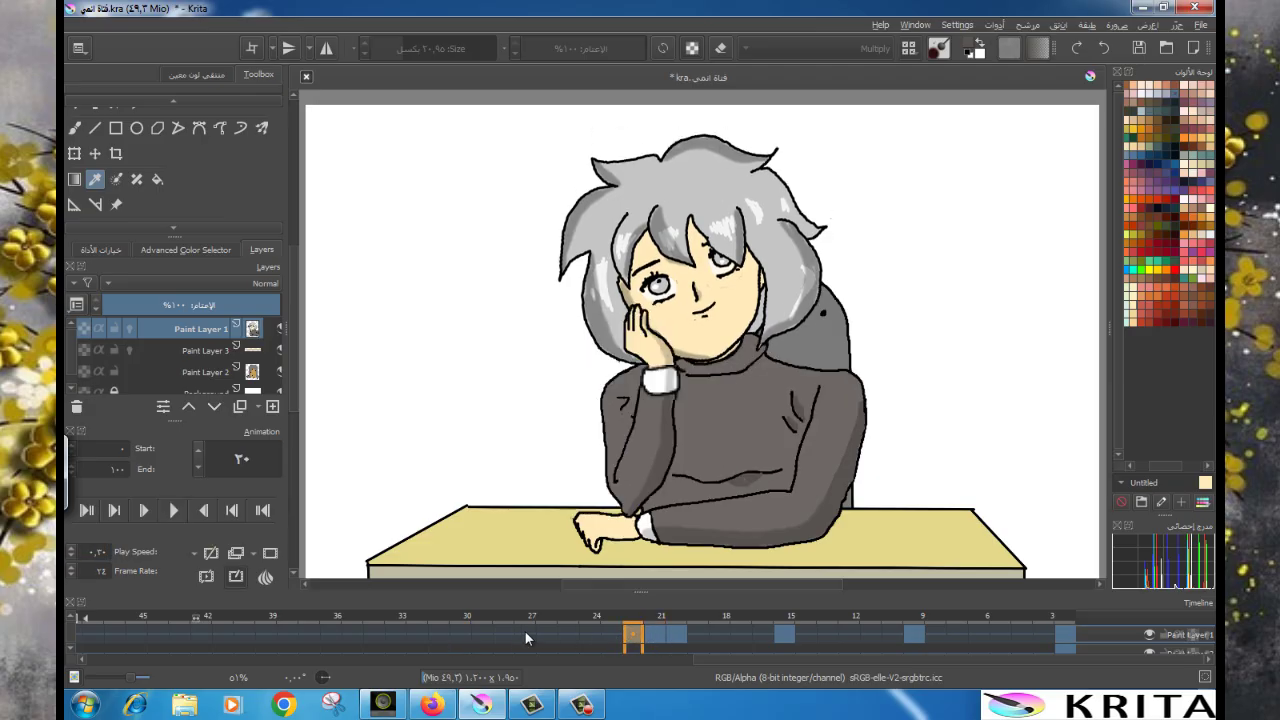
left_click(437, 636)
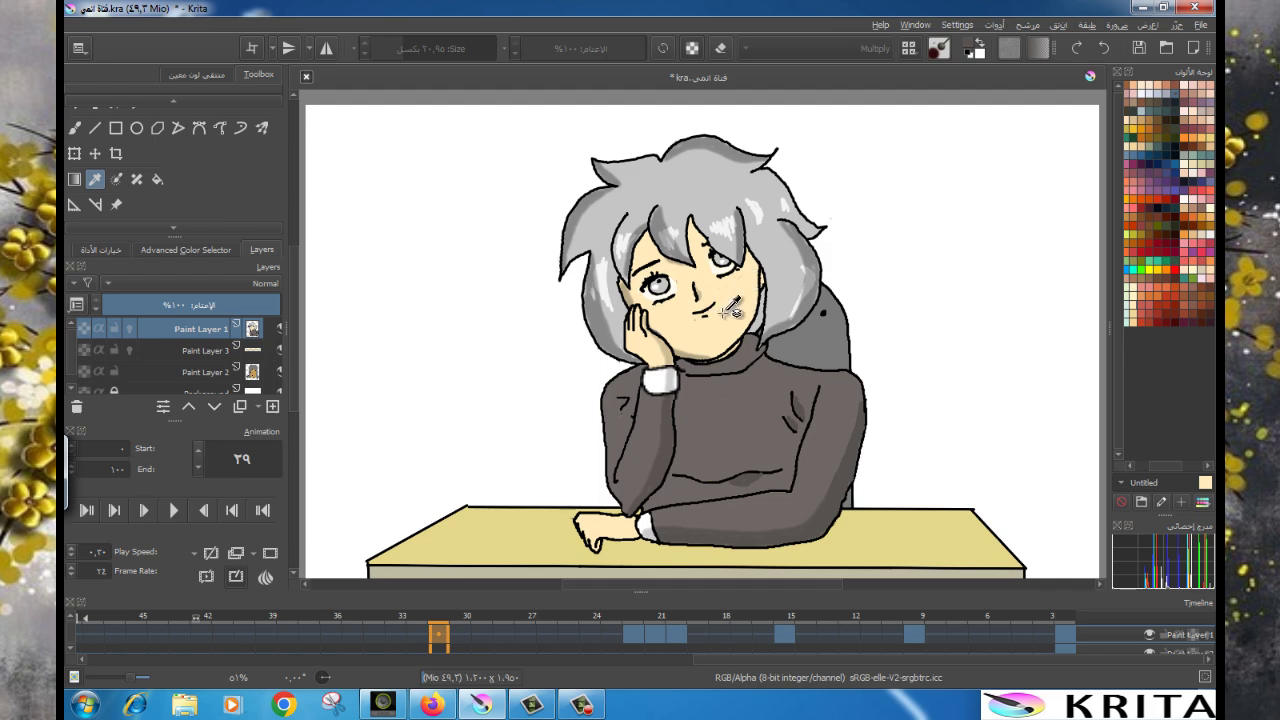
left_click(74, 128)
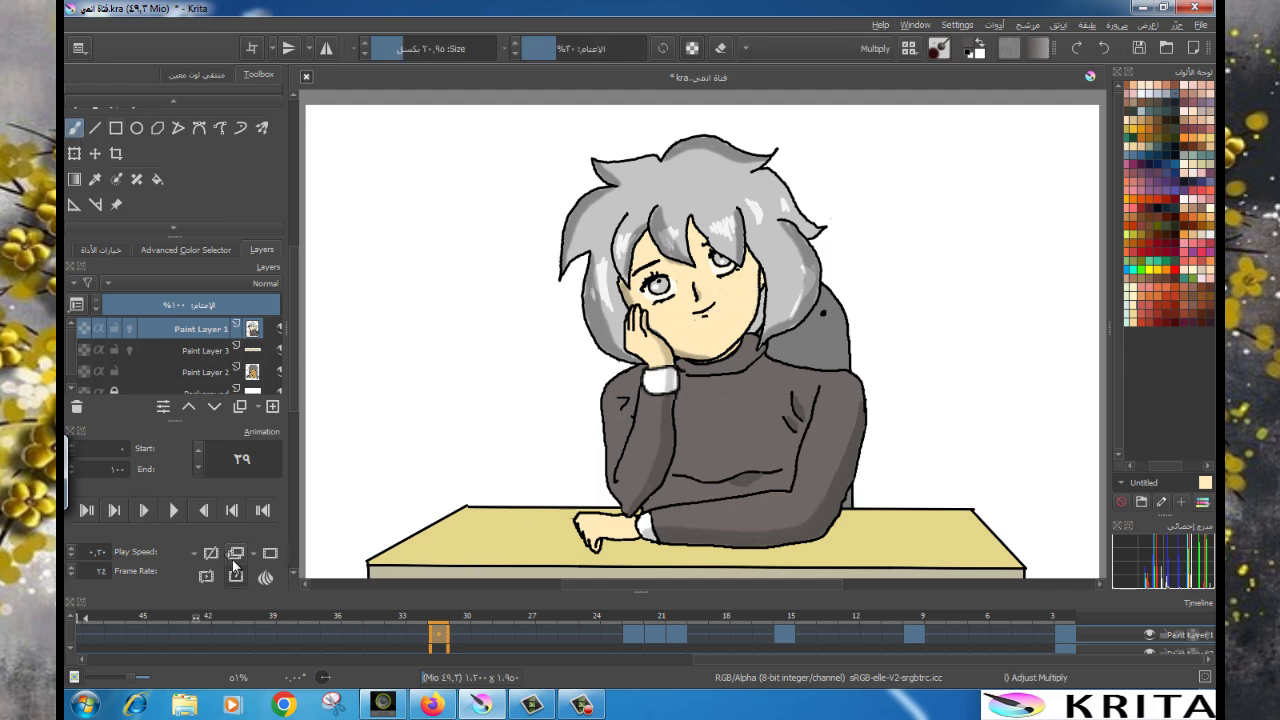
left_click(910, 54)
scroll(893, 120, "up", 5)
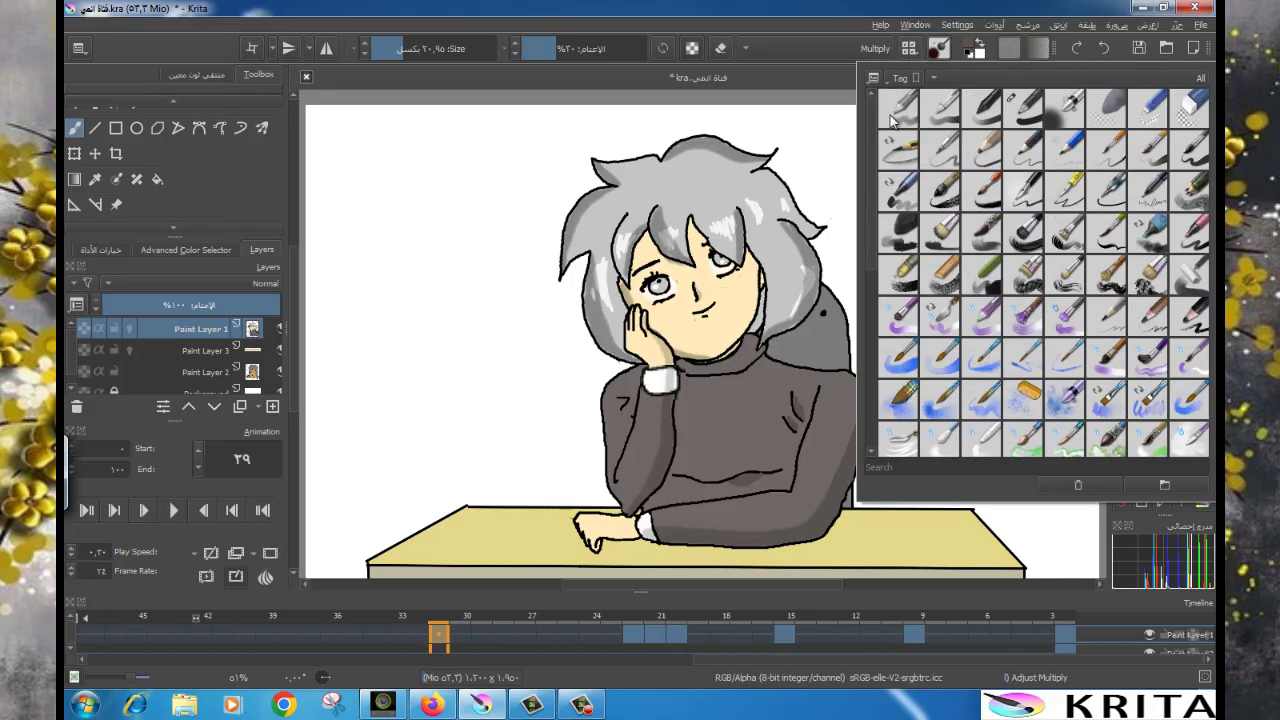
left_click(1022, 120)
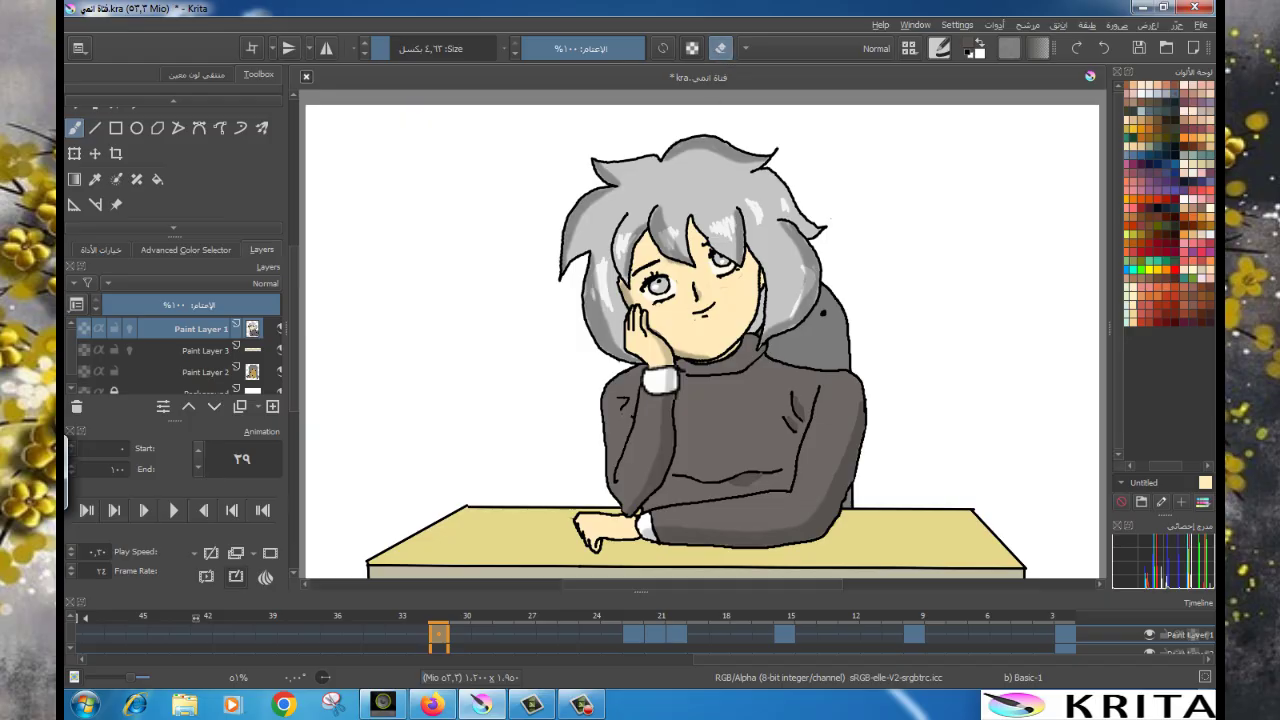
Paint a wide open grey mouth with a 10 px brush on frame 29, checking it on frames 30–33.
left_click_drag(400, 48, 440, 48)
left_click_drag(714, 308, 690, 312)
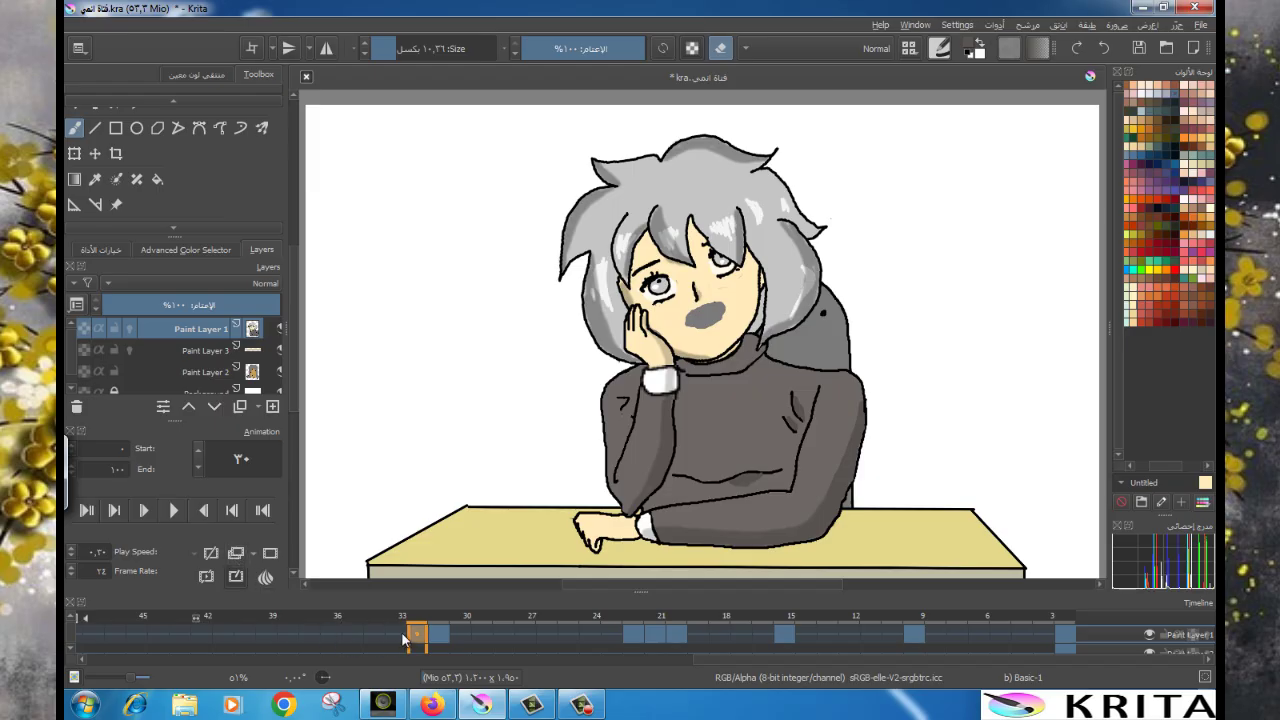
left_click(400, 634)
left_click(371, 634)
left_click(357, 634)
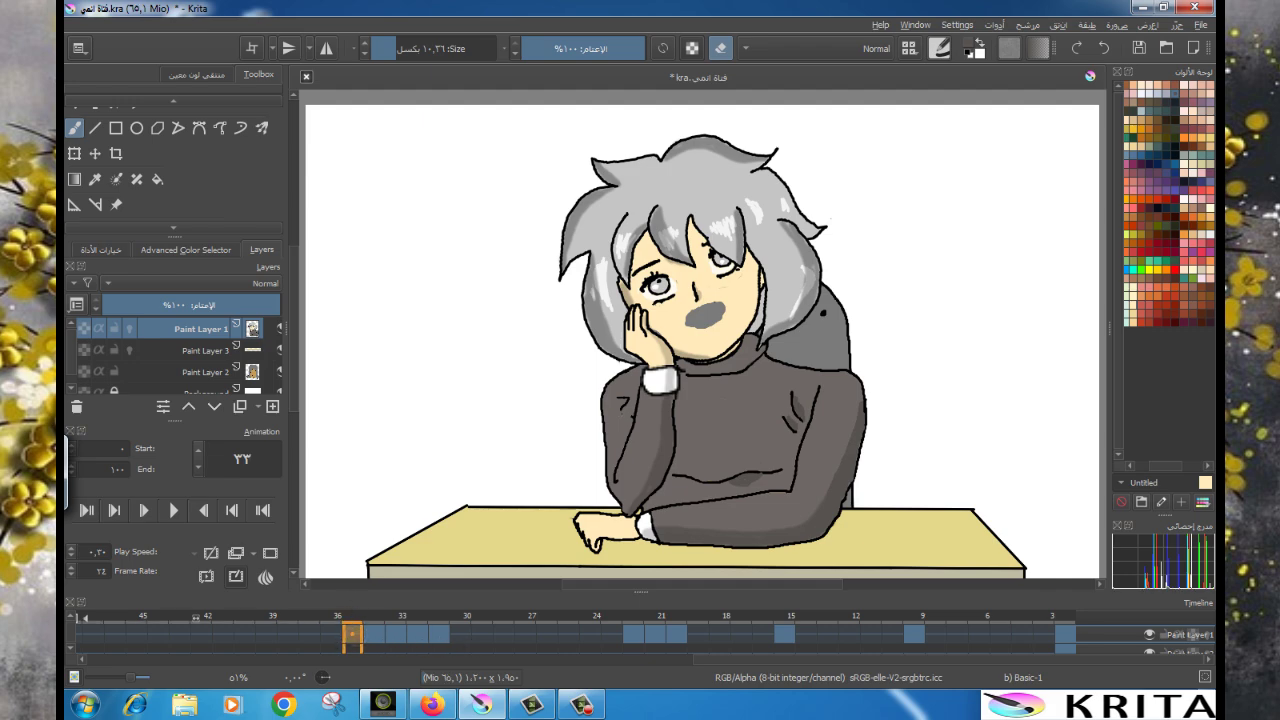
left_click(438, 634)
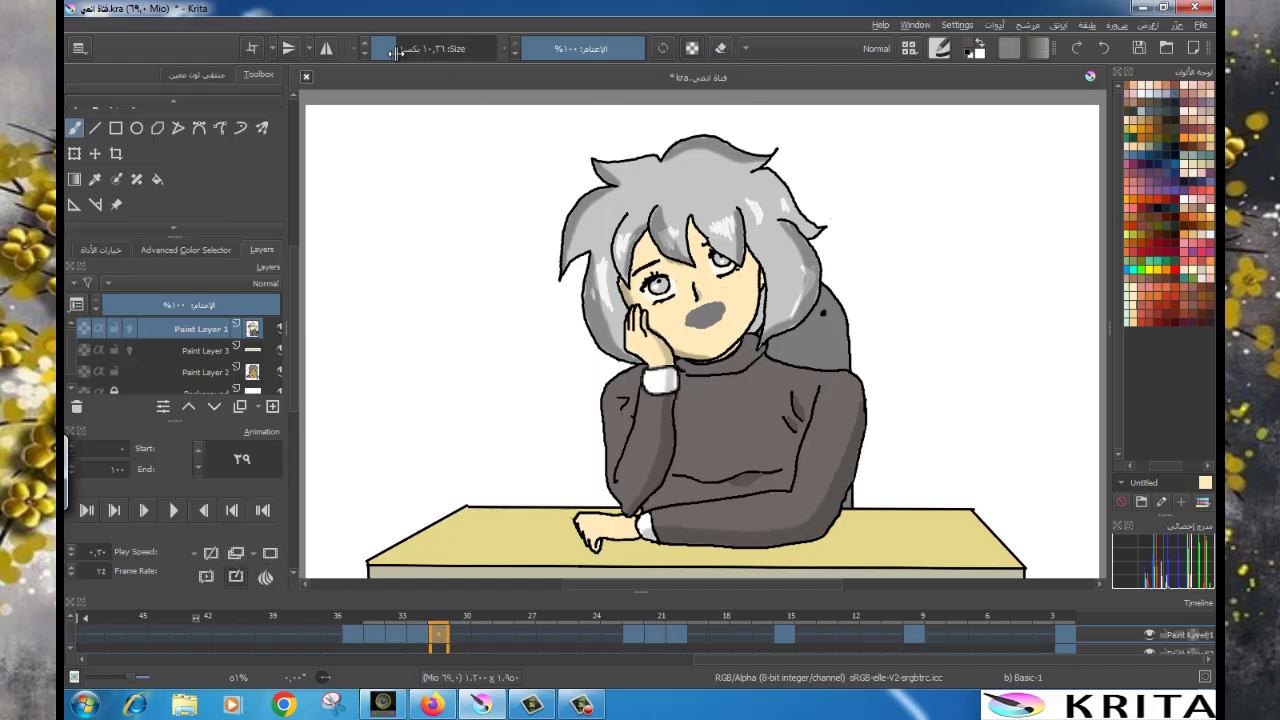
Shrink the brush below 1 px and fill the teeth white on two talking-mouth frames, including frame 31.
left_click_drag(394, 56, 388, 57)
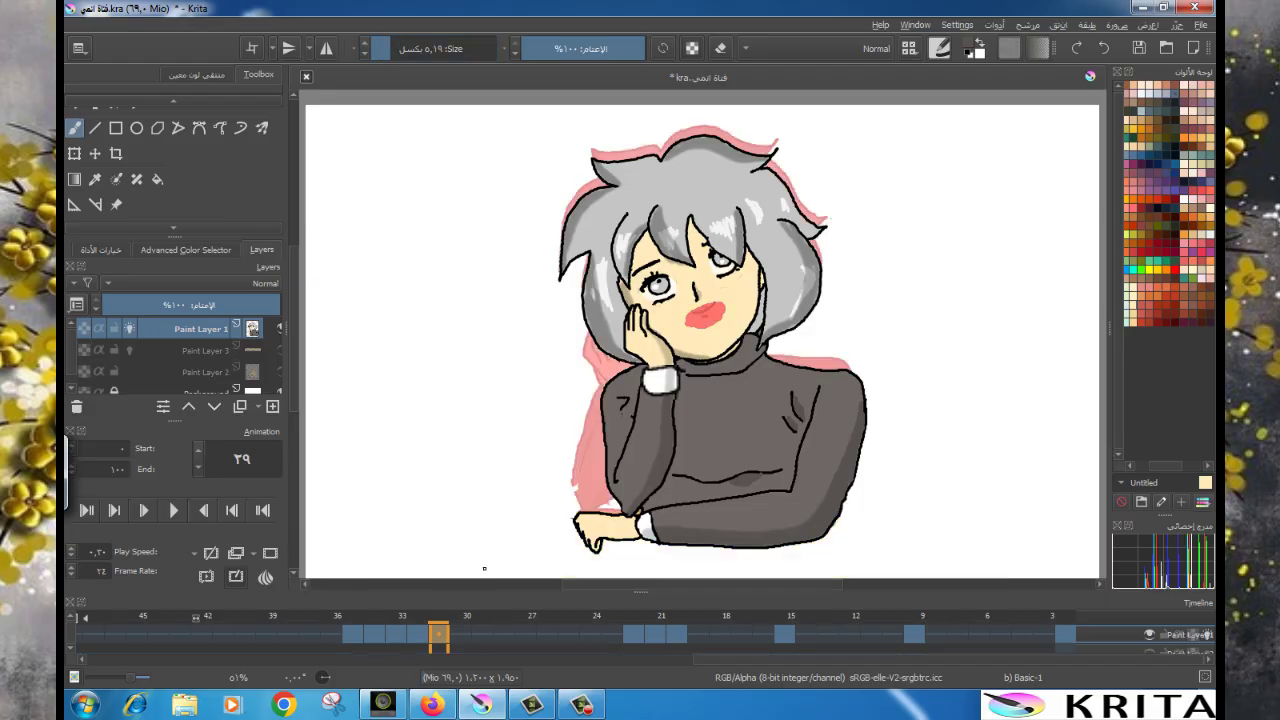
left_click_drag(427, 627, 352, 632)
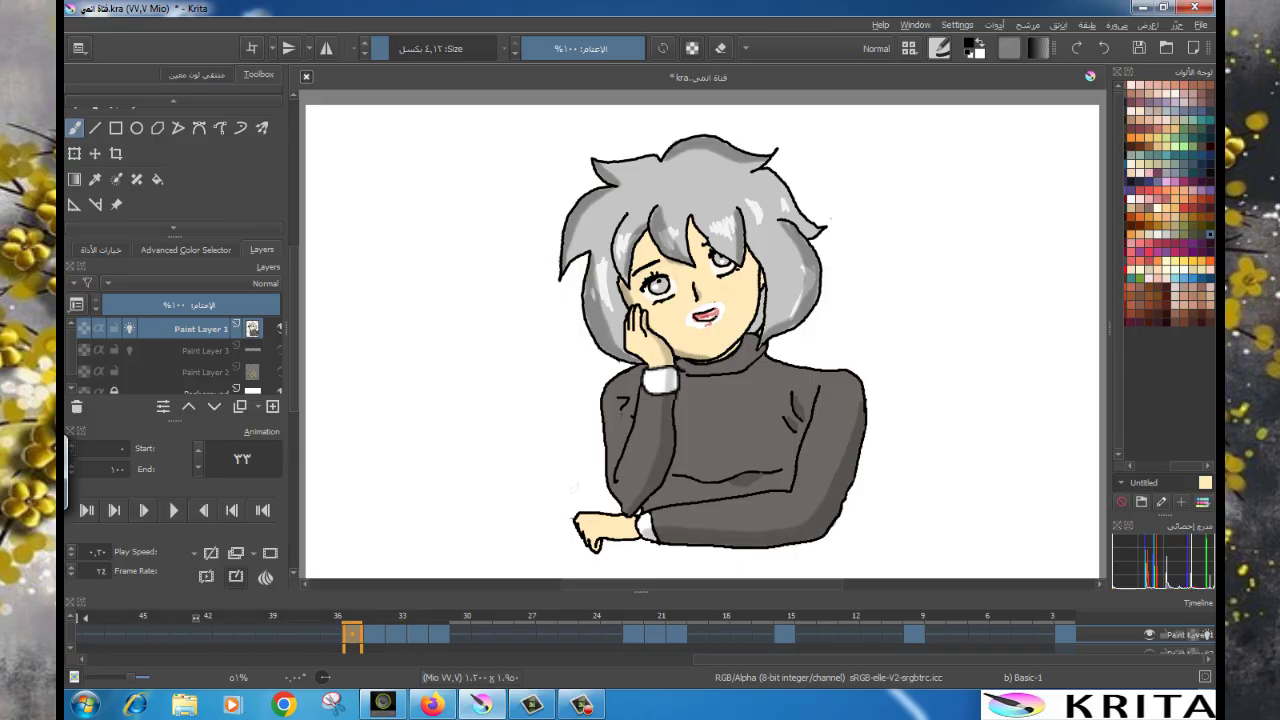
key("f")
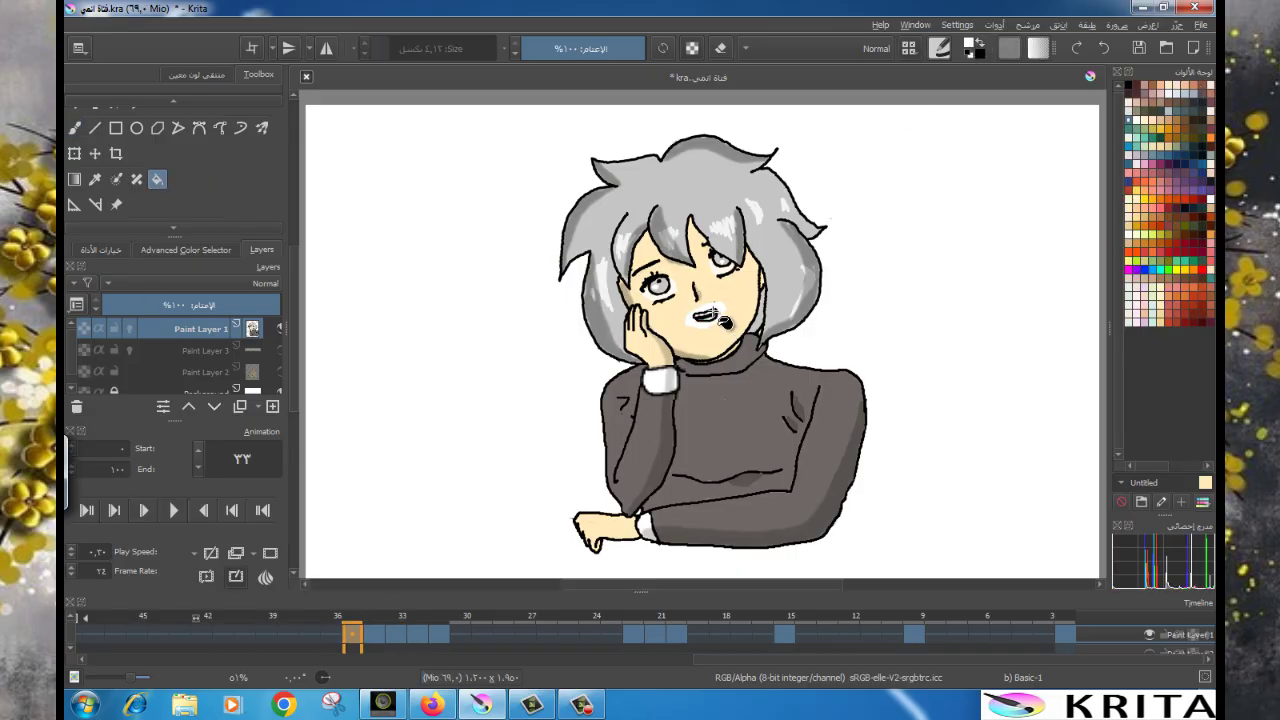
left_click(720, 318)
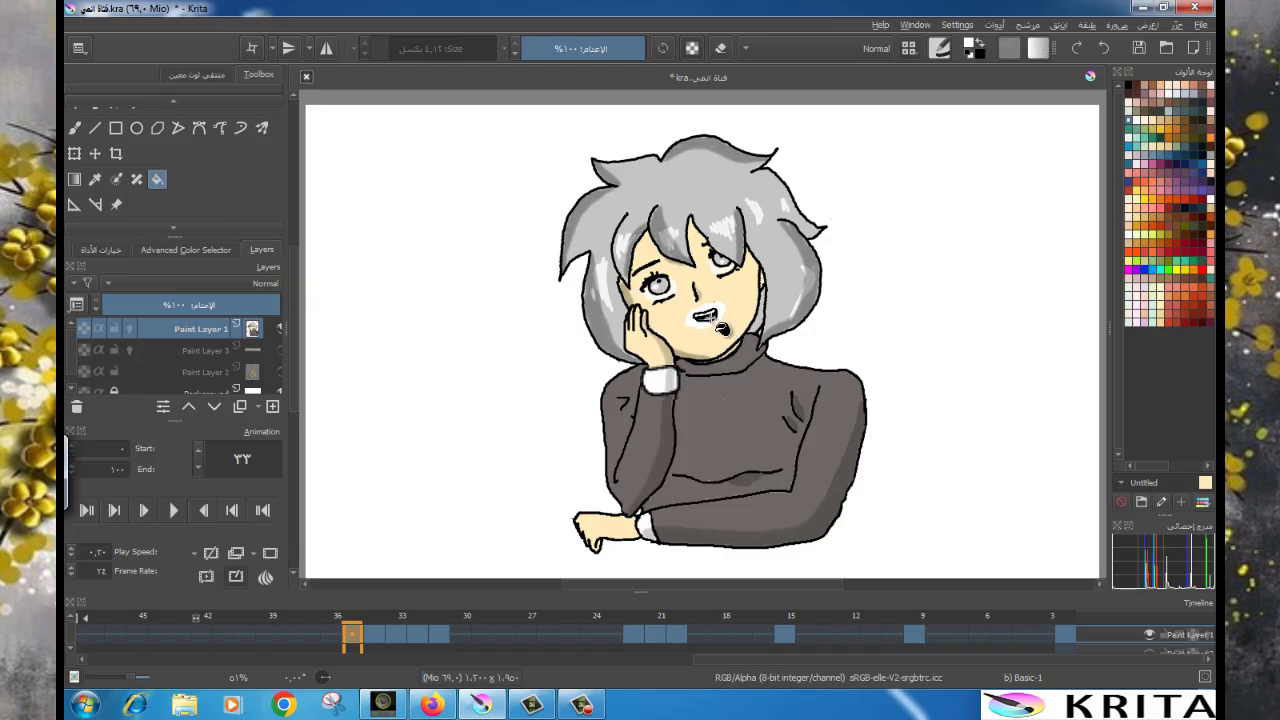
left_click(397, 632)
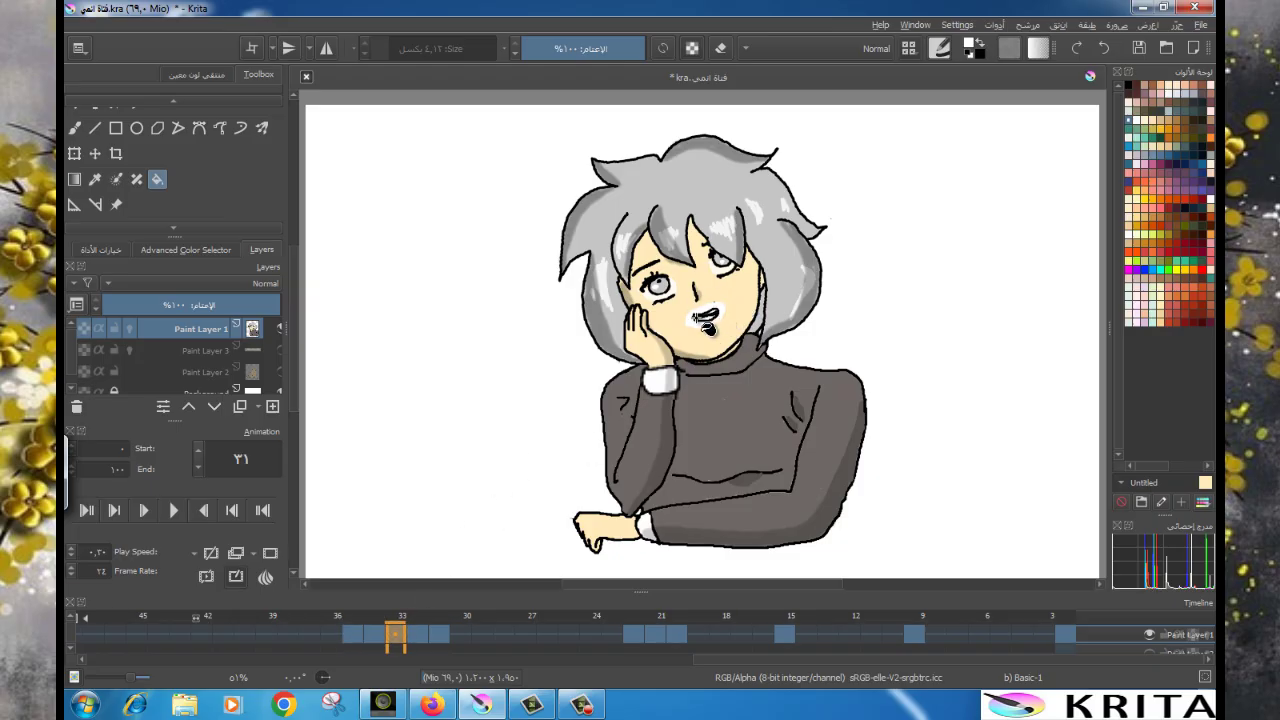
left_click(712, 316)
Return to a 2 px freehand brush, review frames 29–33, and reset colours to black and white.
left_click(74, 128)
left_click(369, 47)
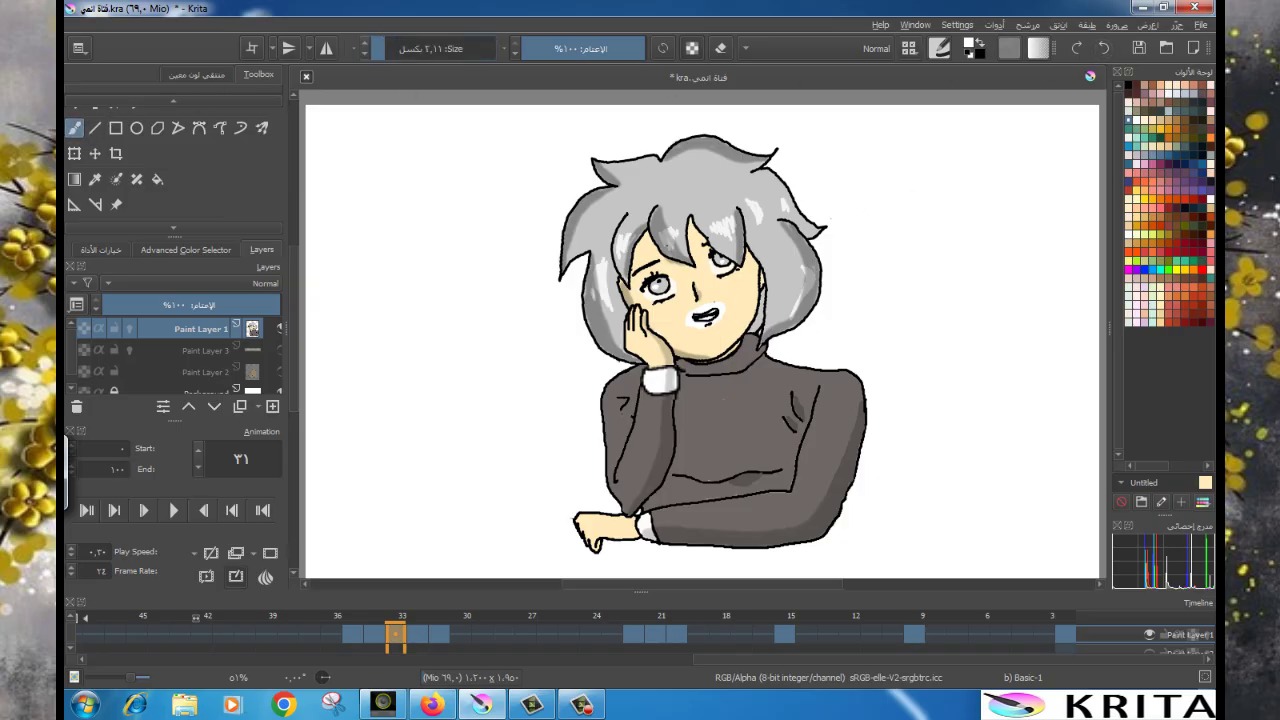
right_click(697, 316)
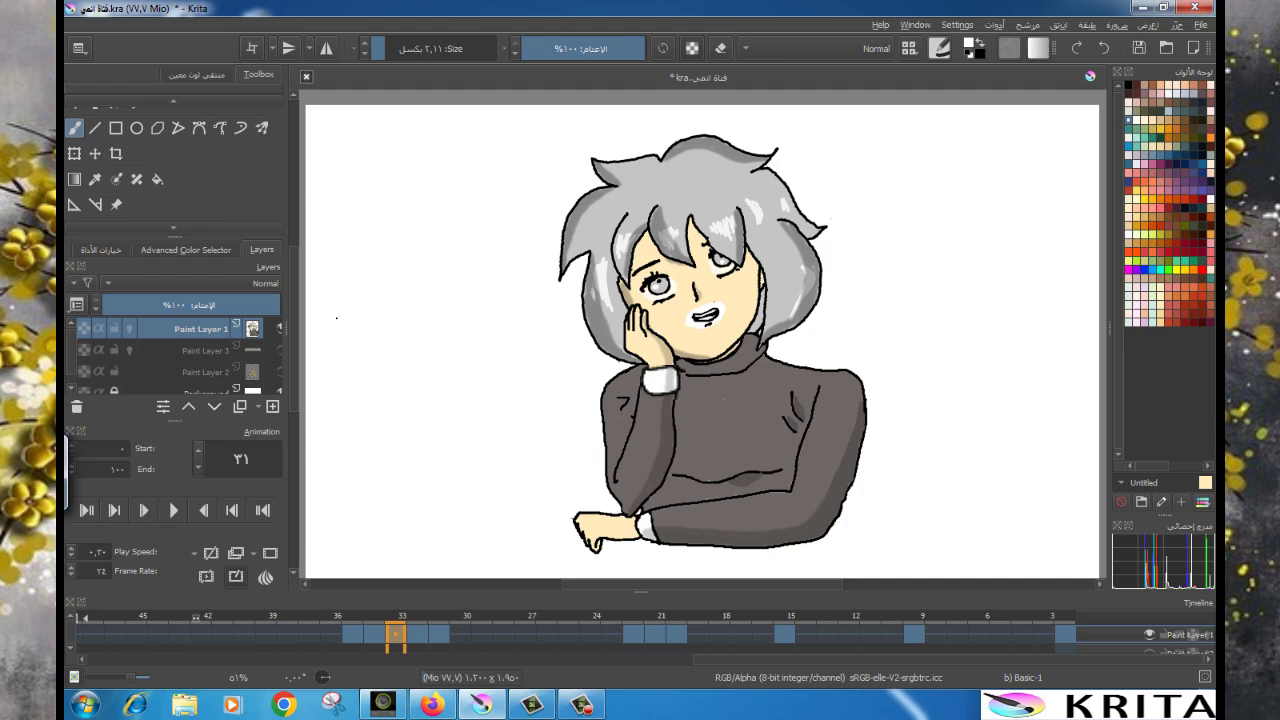
key("f")
key("Left")
key("Left")
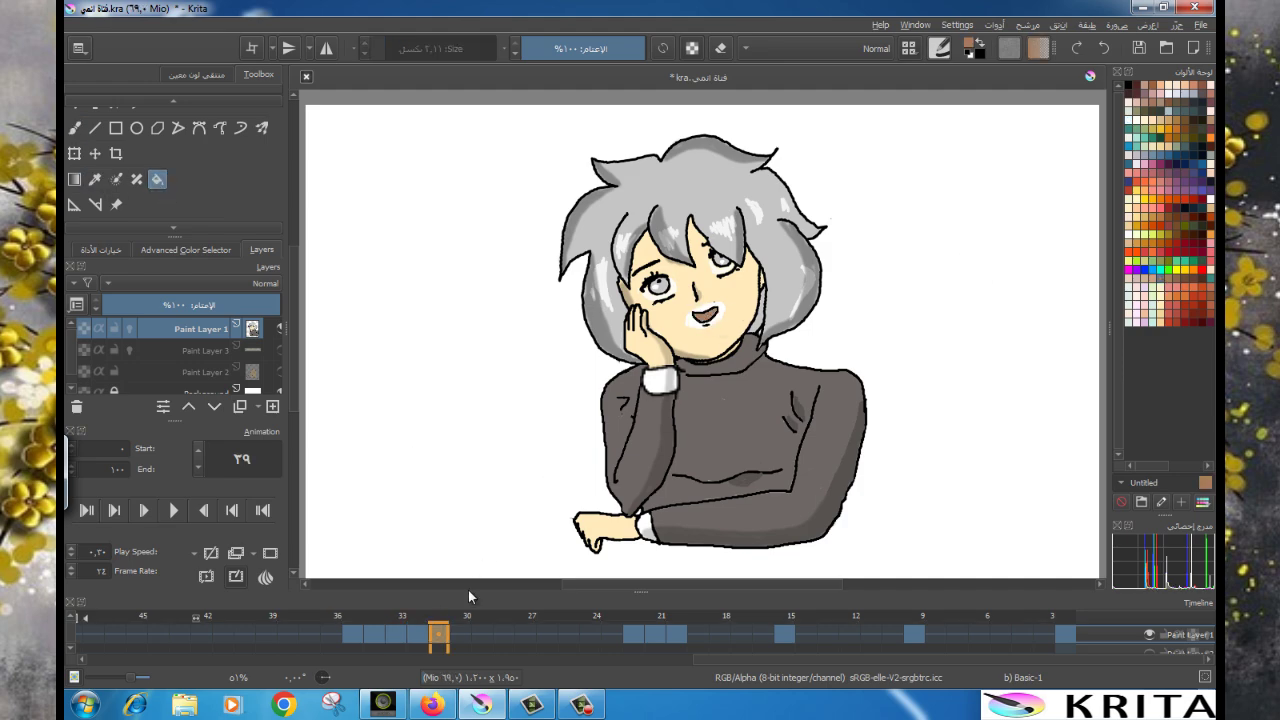
key("Right")
key("Right")
key("Right")
key("Right")
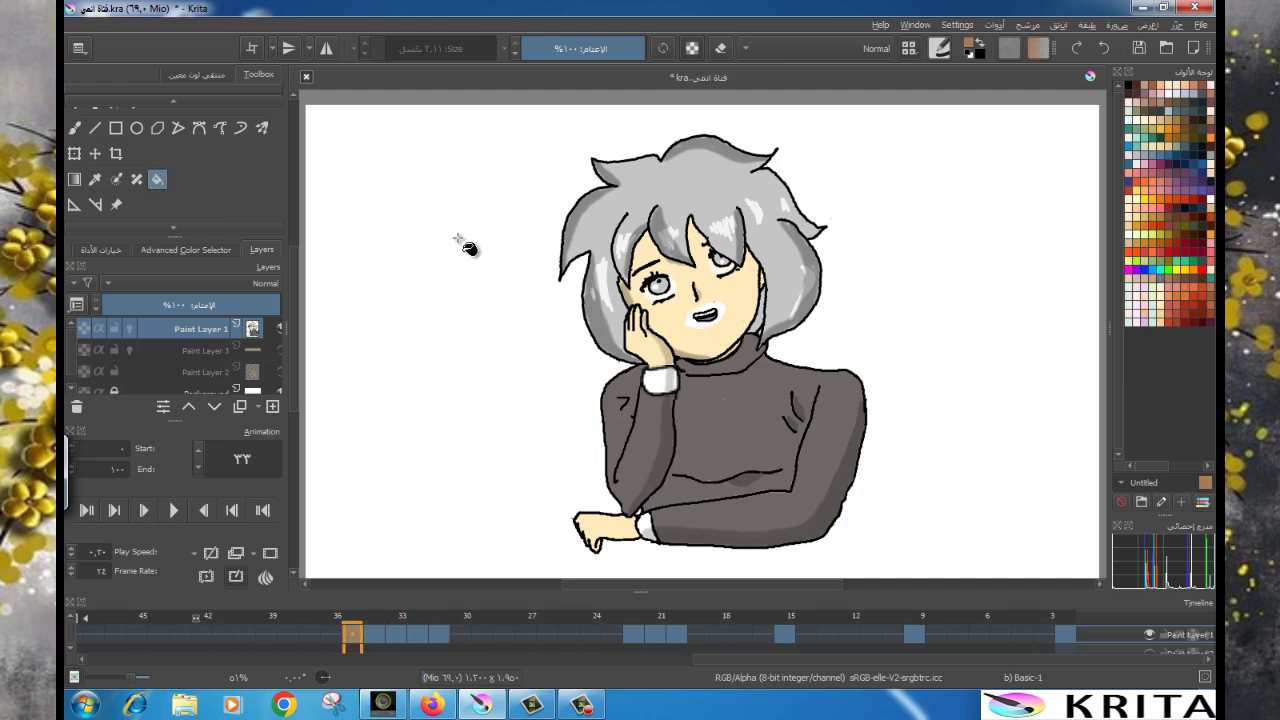
left_click(969, 55)
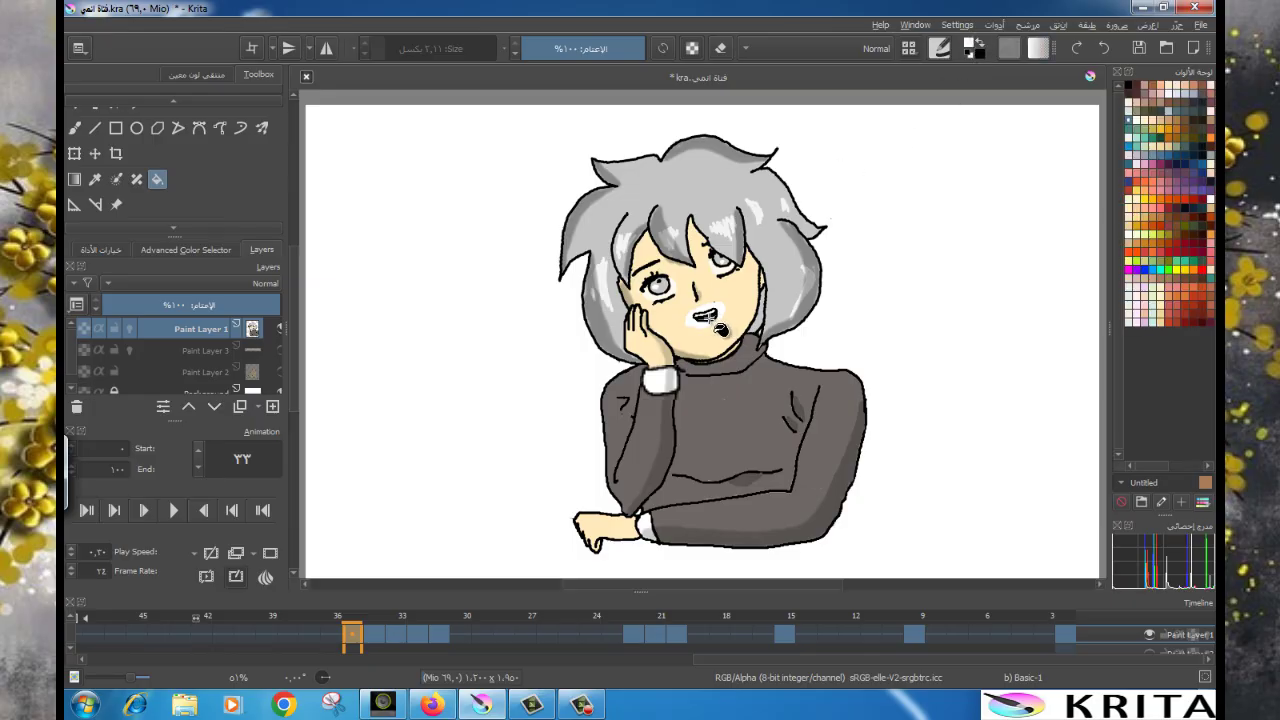
Sample the face's skin tone and fill the white gap around the mouth on the next talking frame.
left_click(95, 179)
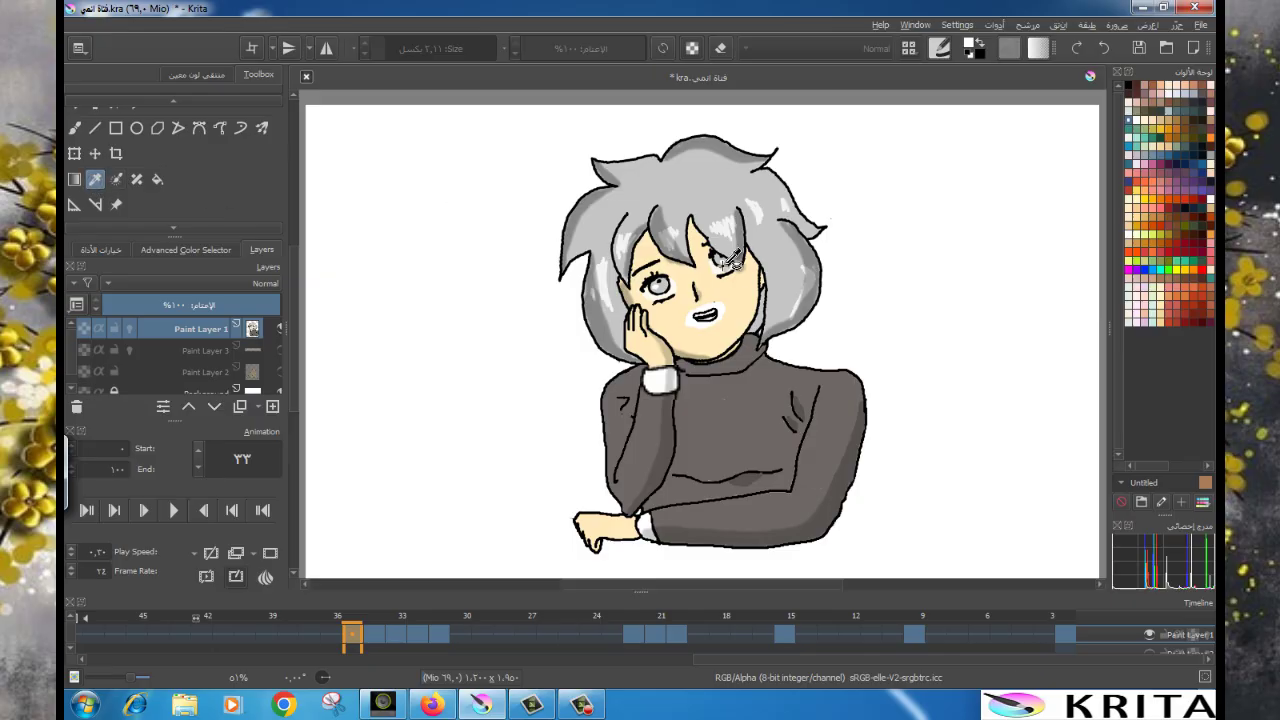
left_click(748, 290)
left_click(157, 180)
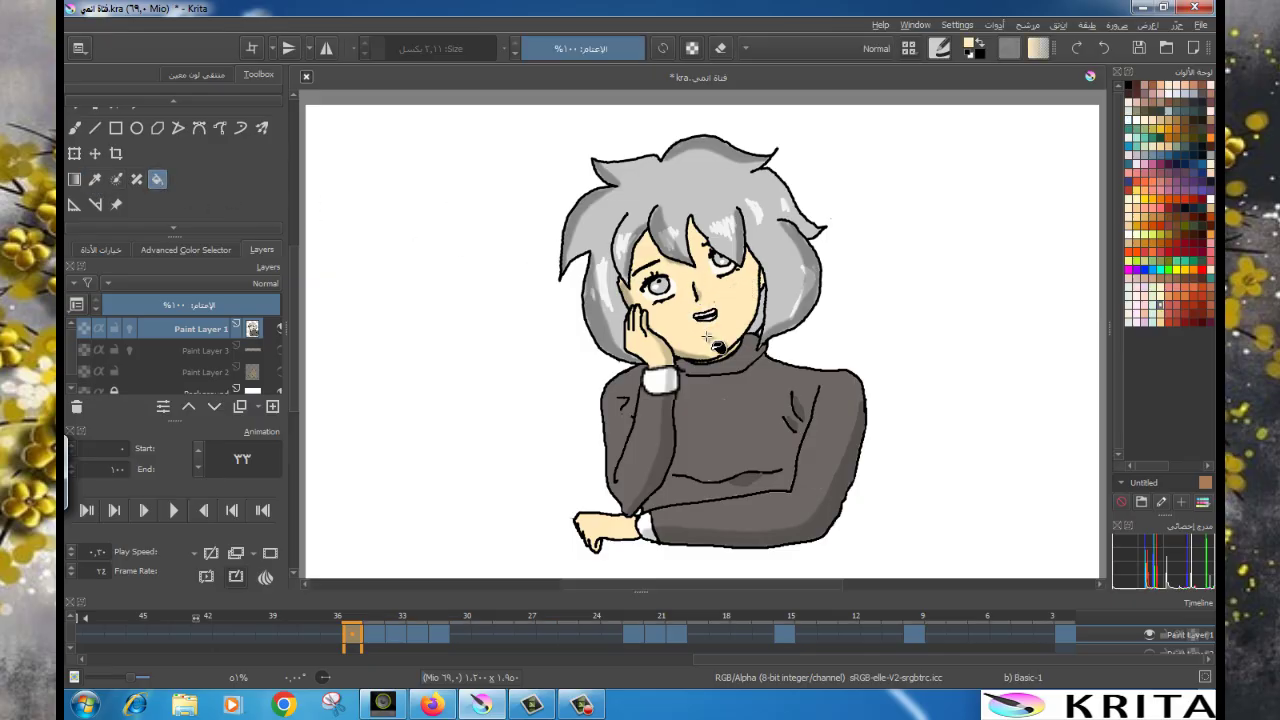
left_click(378, 635)
left_click(397, 632)
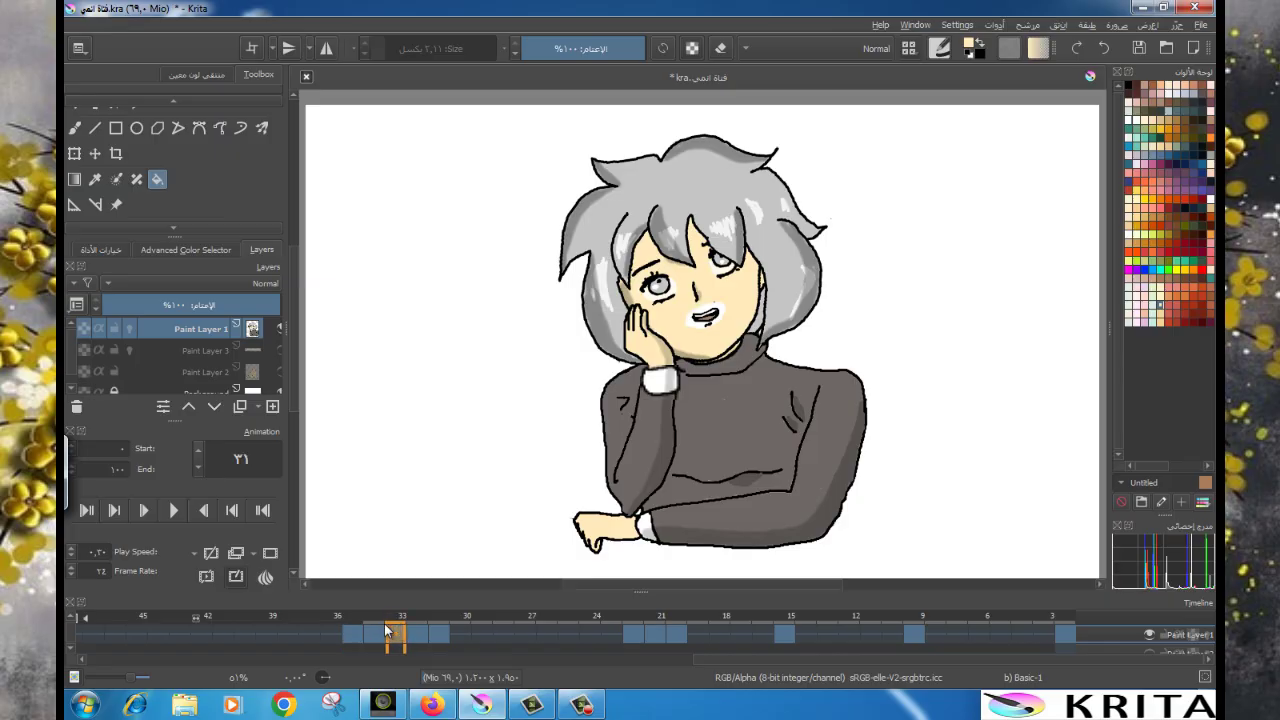
left_click(373, 635)
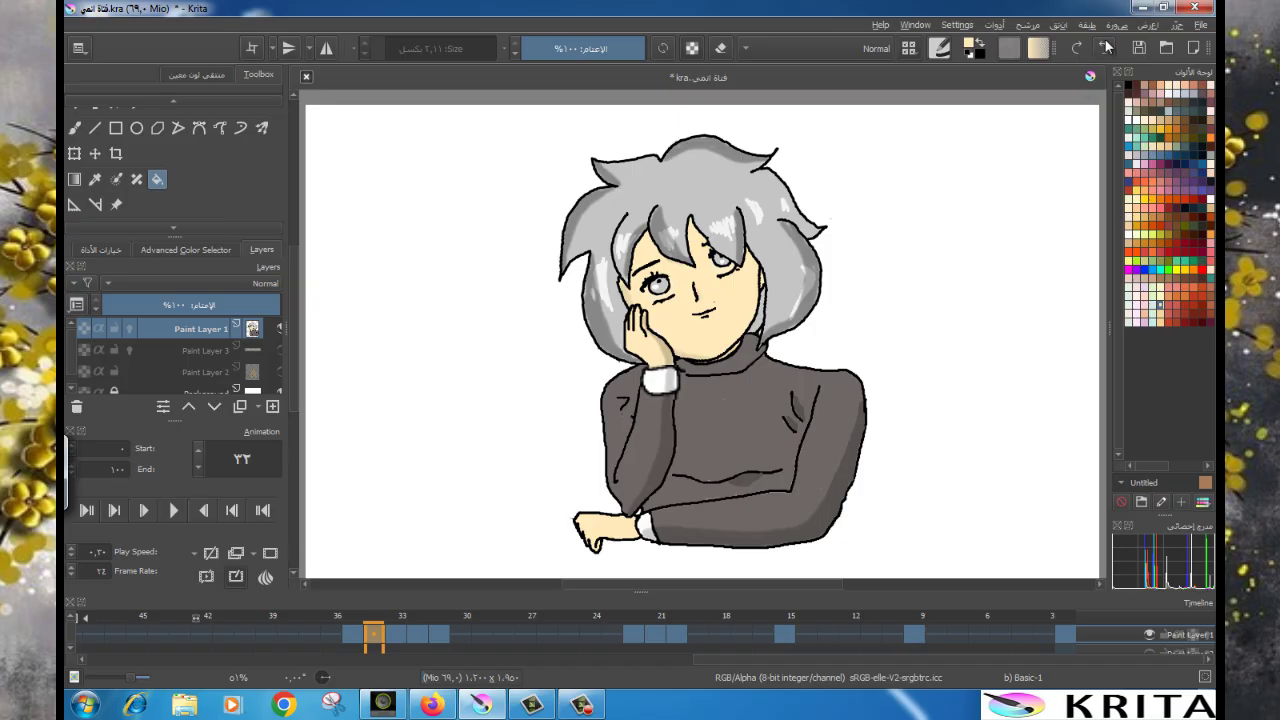
left_click(399, 636)
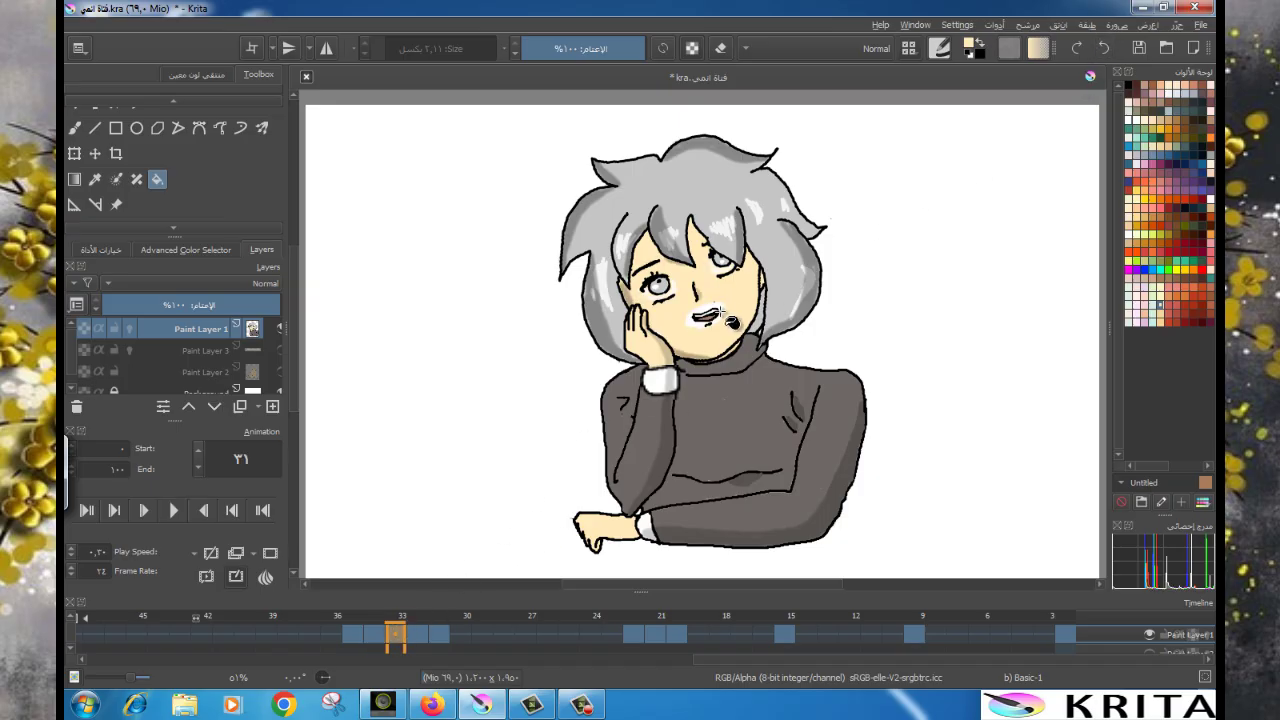
left_click(716, 314)
Fill the white patch around the open-mouth frame with skin colour and readjust the brush size.
left_click(419, 637)
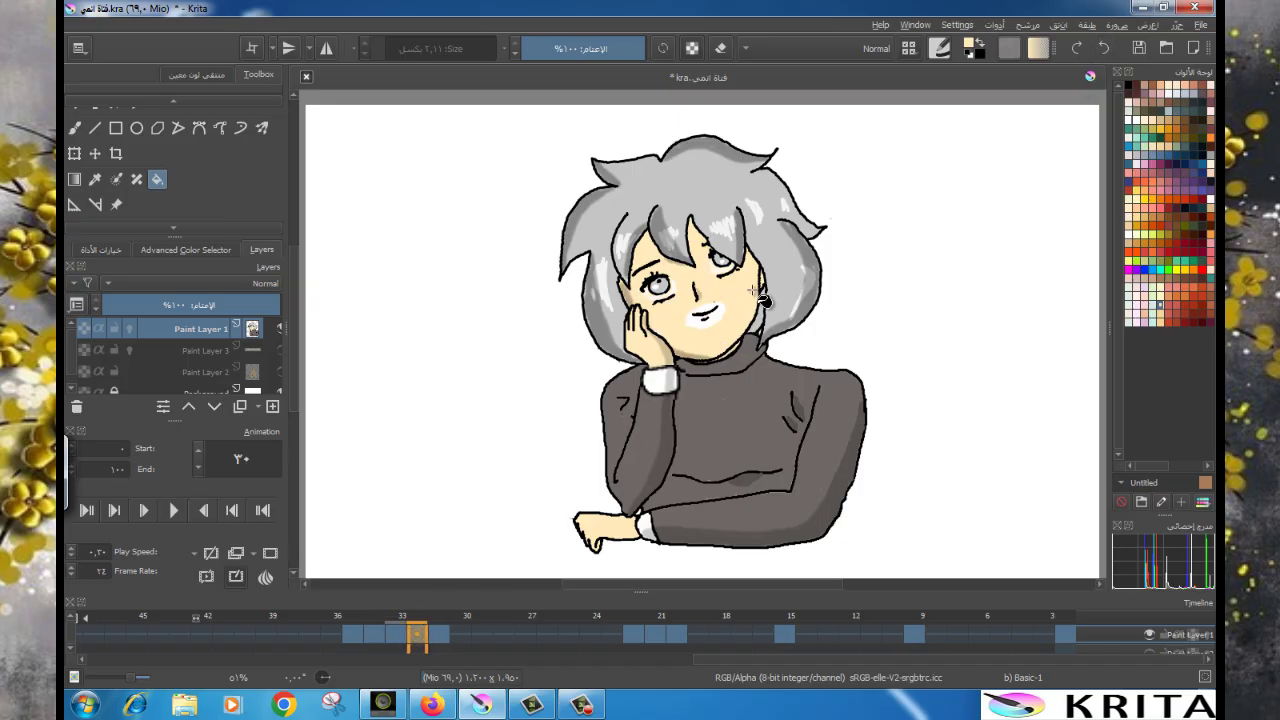
left_click(440, 636)
left_click(720, 310)
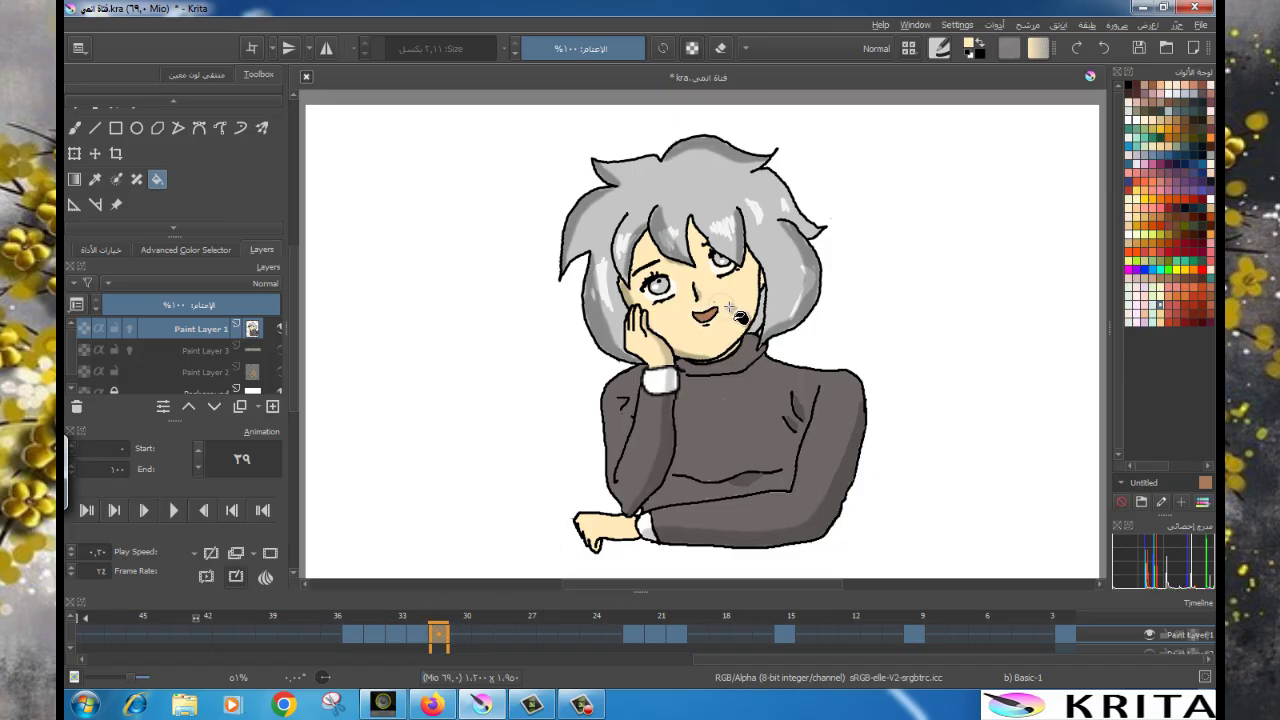
left_click(74, 128)
left_click_drag(393, 51, 418, 55)
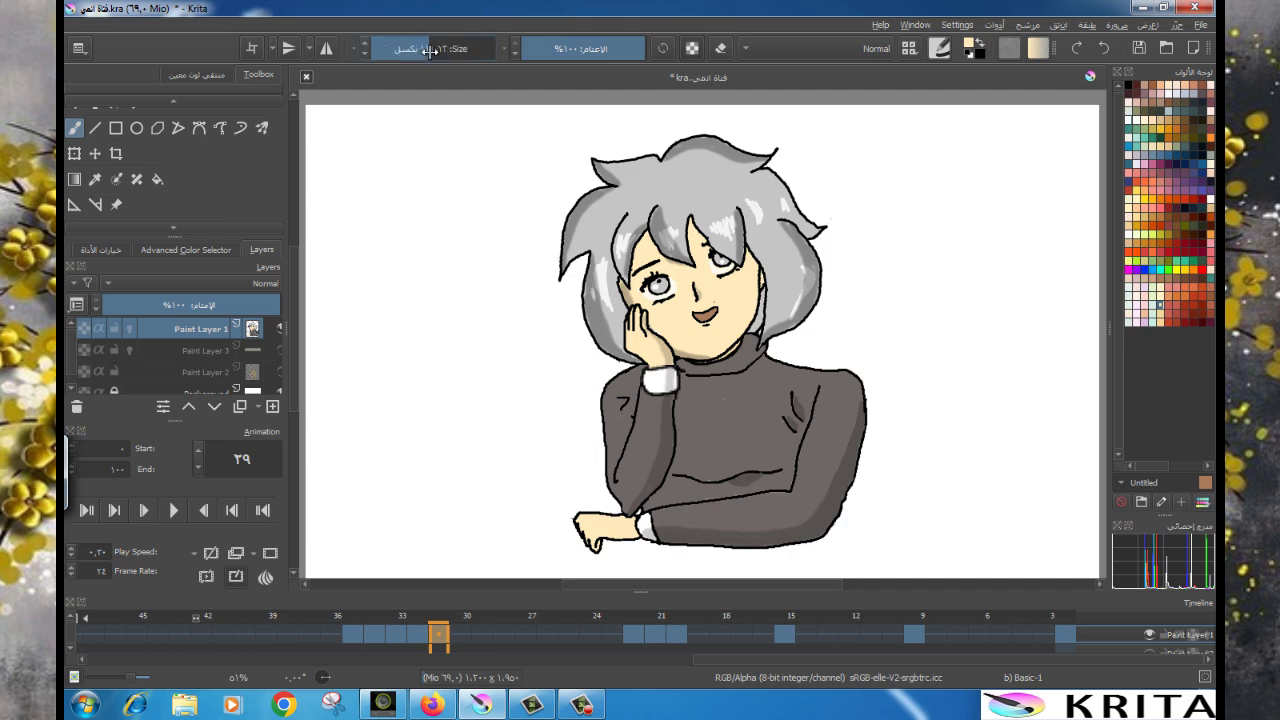
key("bracketleft")
key("bracketleft")
Step through the remaining mouth frames with the Fill tool ready for leftover gaps.
key("Right")
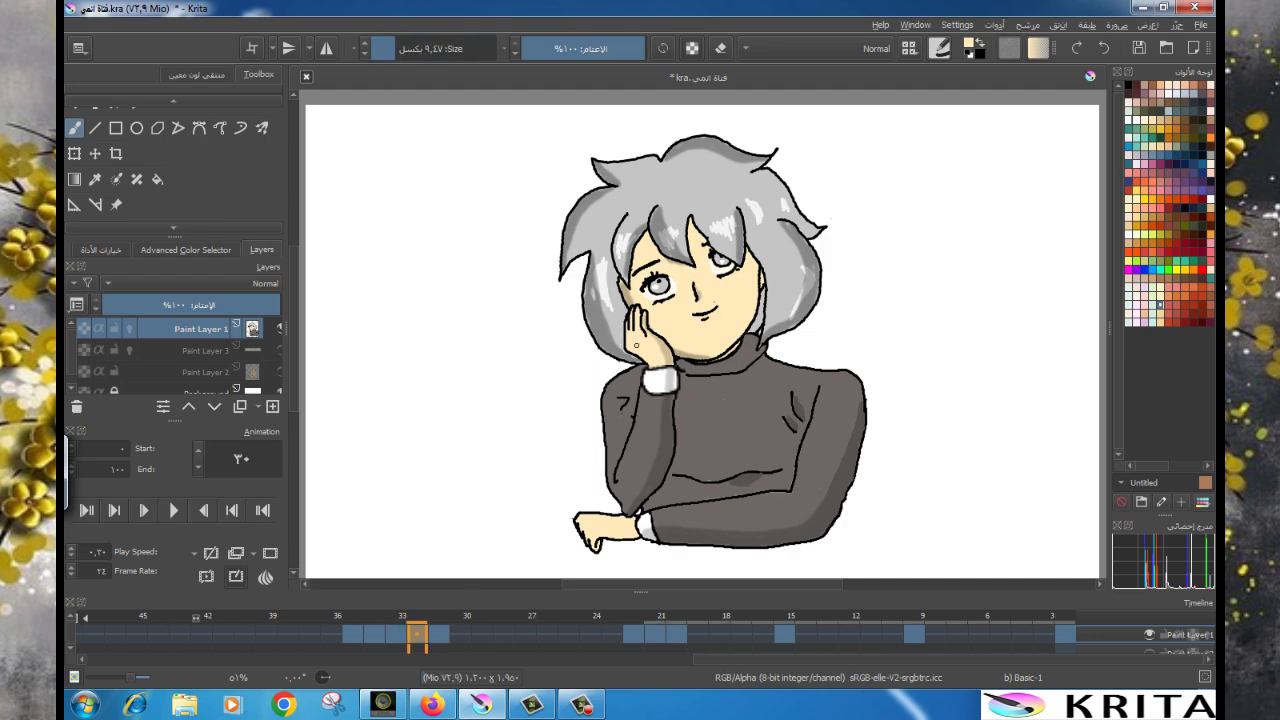
key("Right")
key("Right")
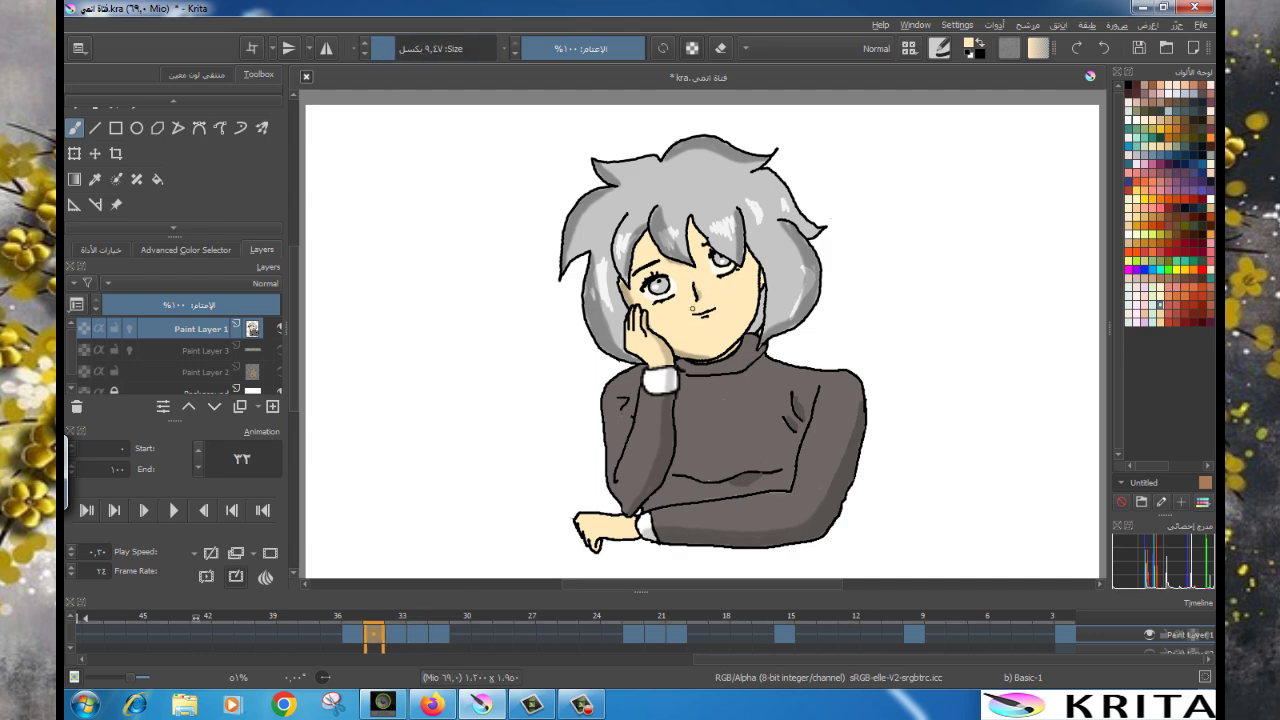
key("Right")
key("f")
key("Left")
Return to frame 0, show the desk and chair layers, and play the animation.
key("Home")
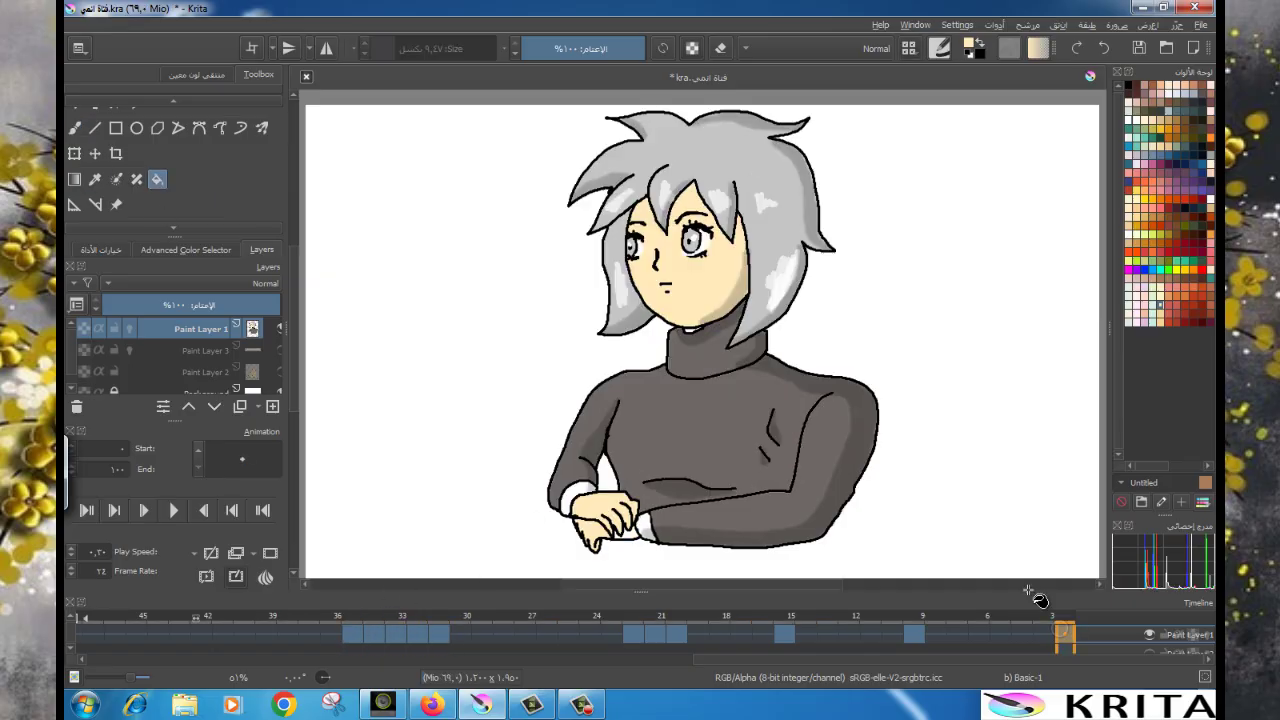
left_click(95, 179)
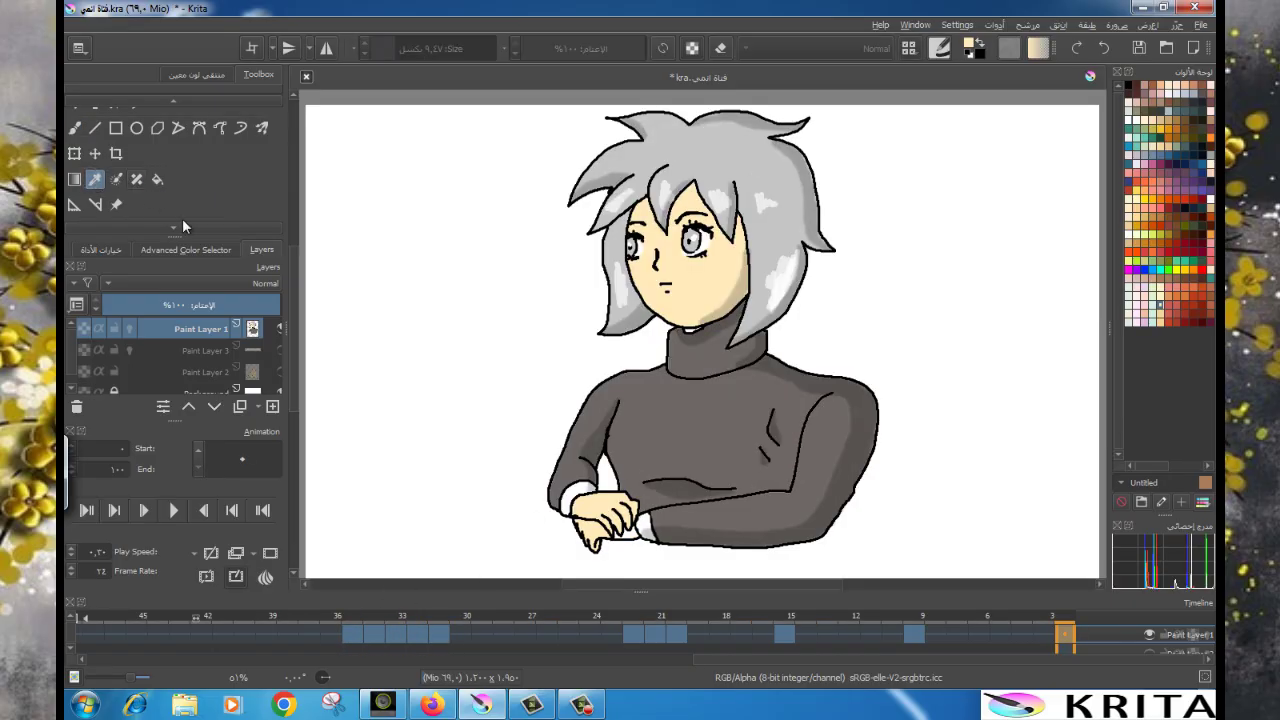
left_click(278, 352)
left_click(278, 373)
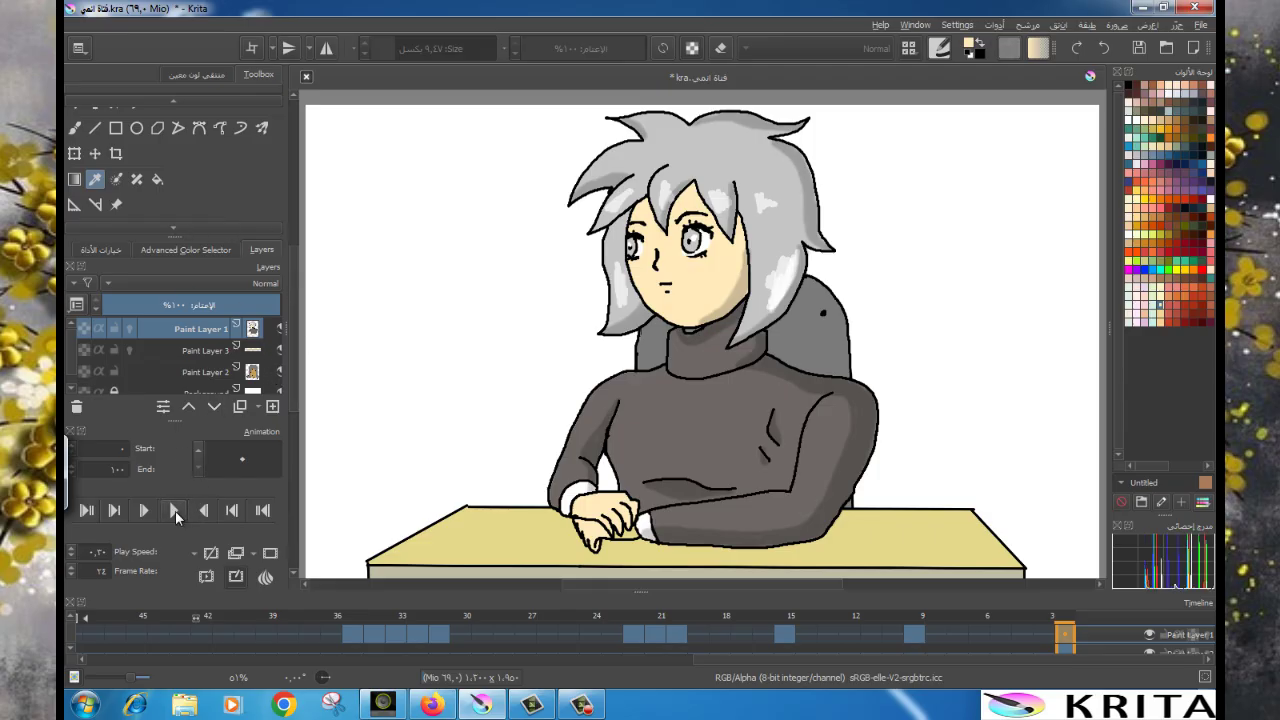
left_click(175, 510)
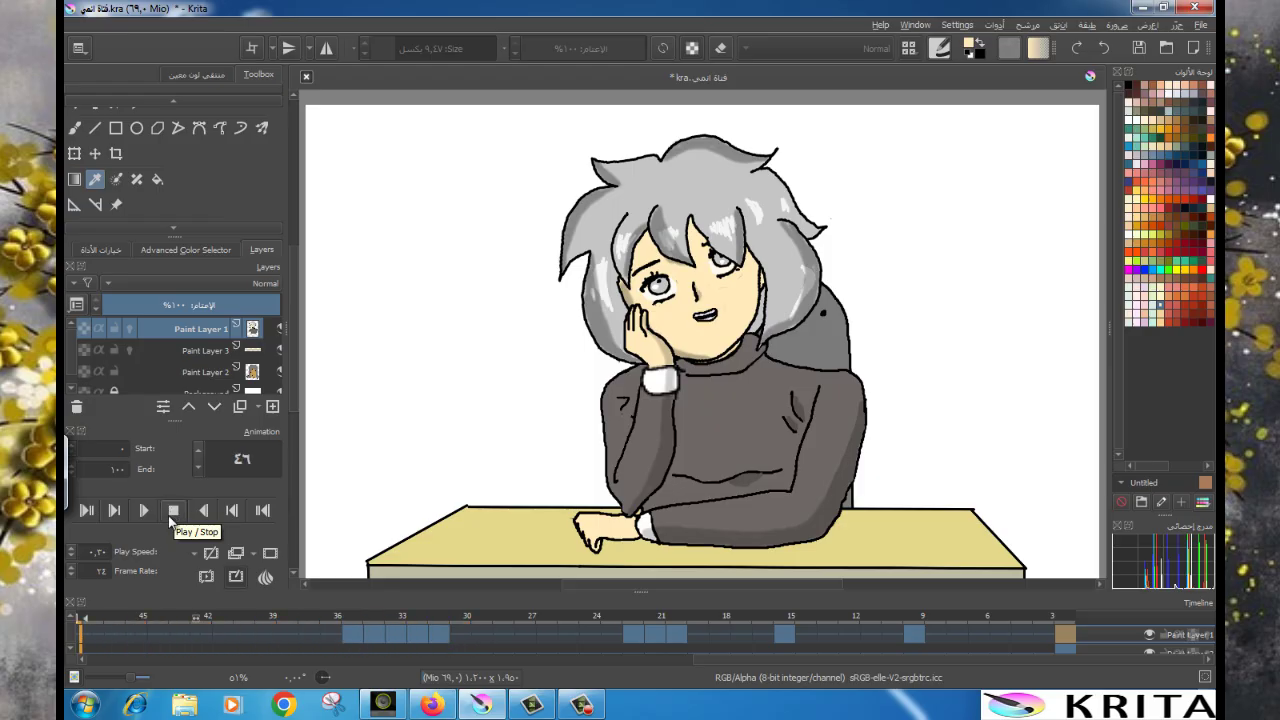
Stop playback, copy talking-mouth frames 31–36 and paste them starting at frame 36.
left_click(172, 511)
left_click(438, 636)
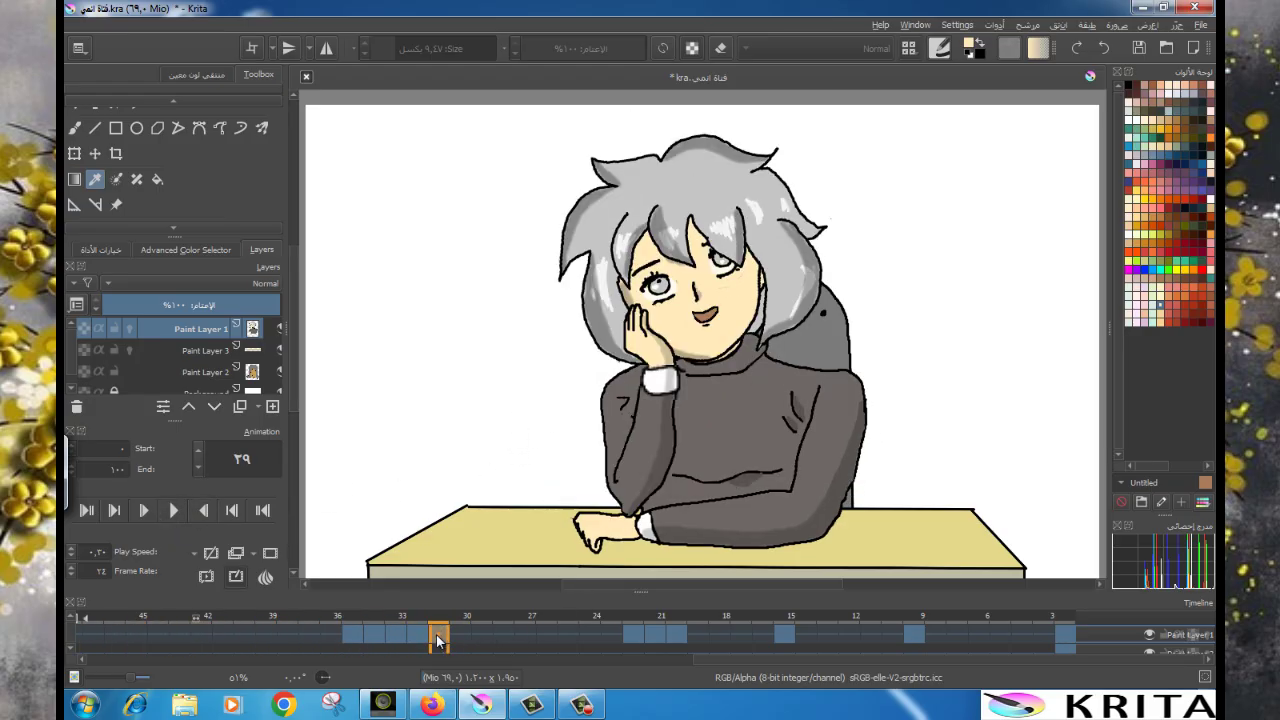
key("b")
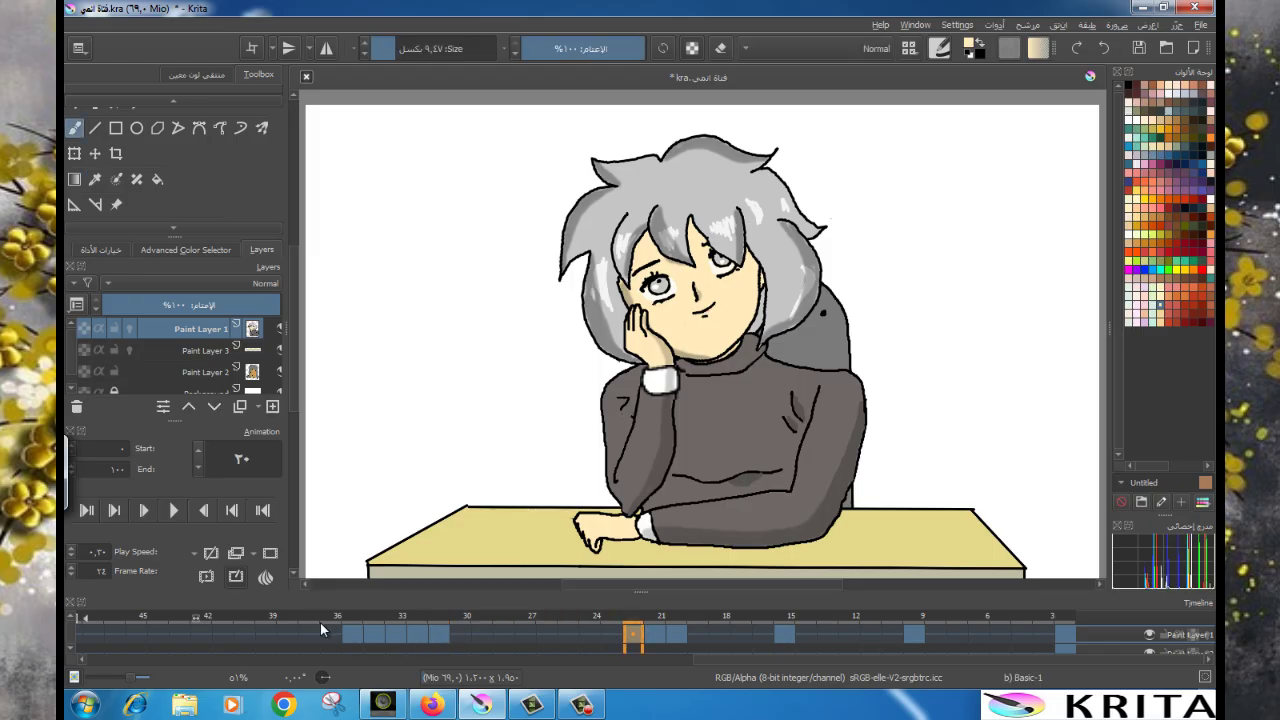
left_click_drag(325, 645, 451, 640)
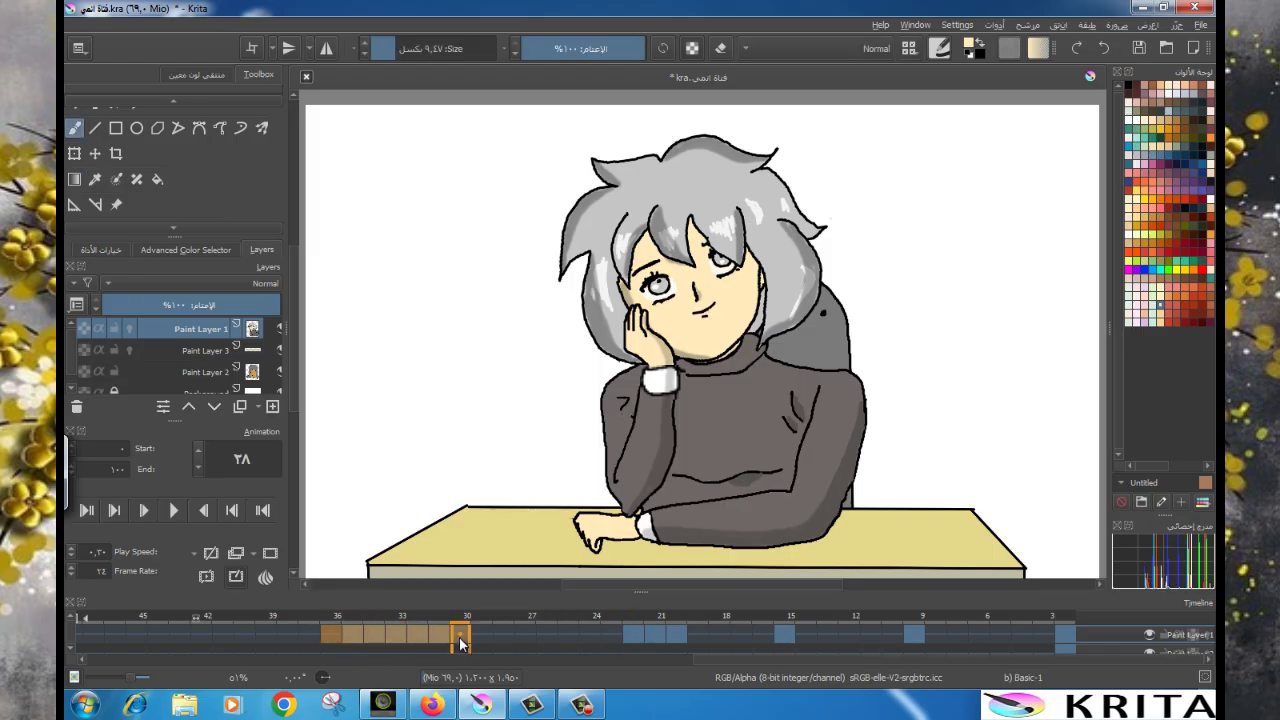
right_click(461, 643)
left_click(384, 487)
left_click(331, 640)
right_click(330, 640)
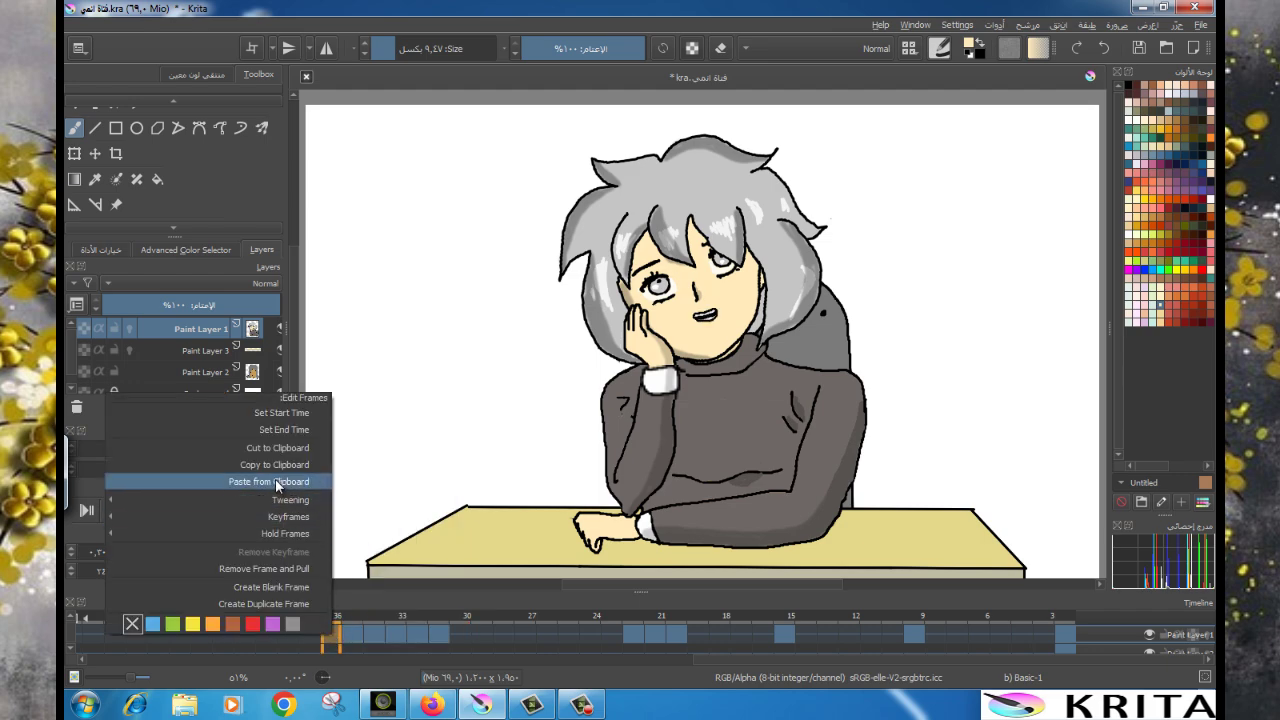
left_click(273, 479)
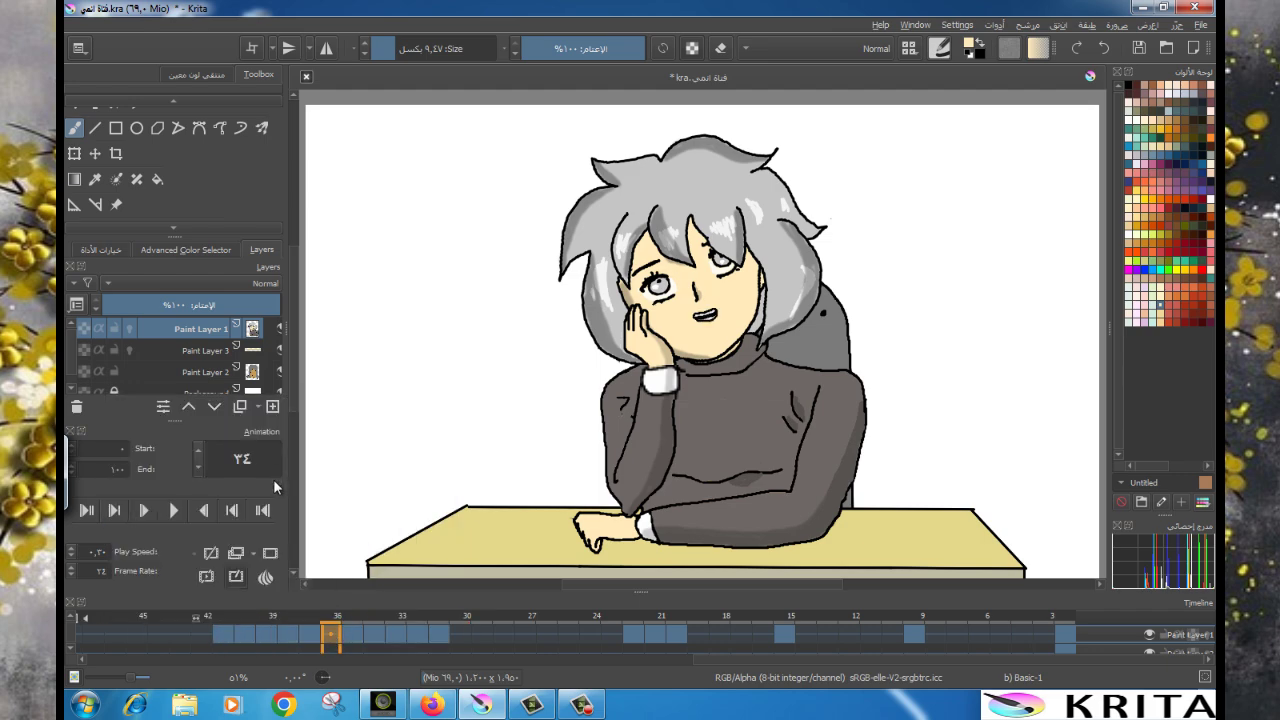
Copy frame 22 and paste it at frame 36.
left_click(634, 640)
right_click(634, 640)
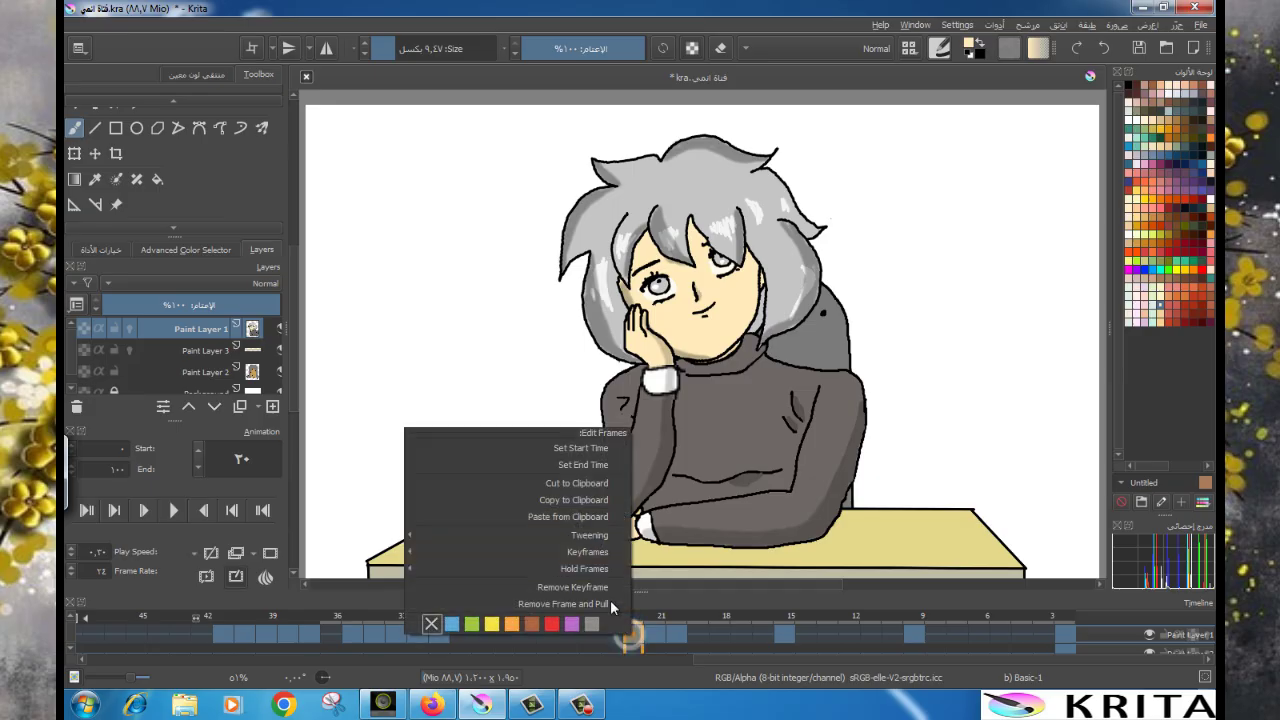
left_click(573, 500)
left_click(326, 635)
right_click(326, 635)
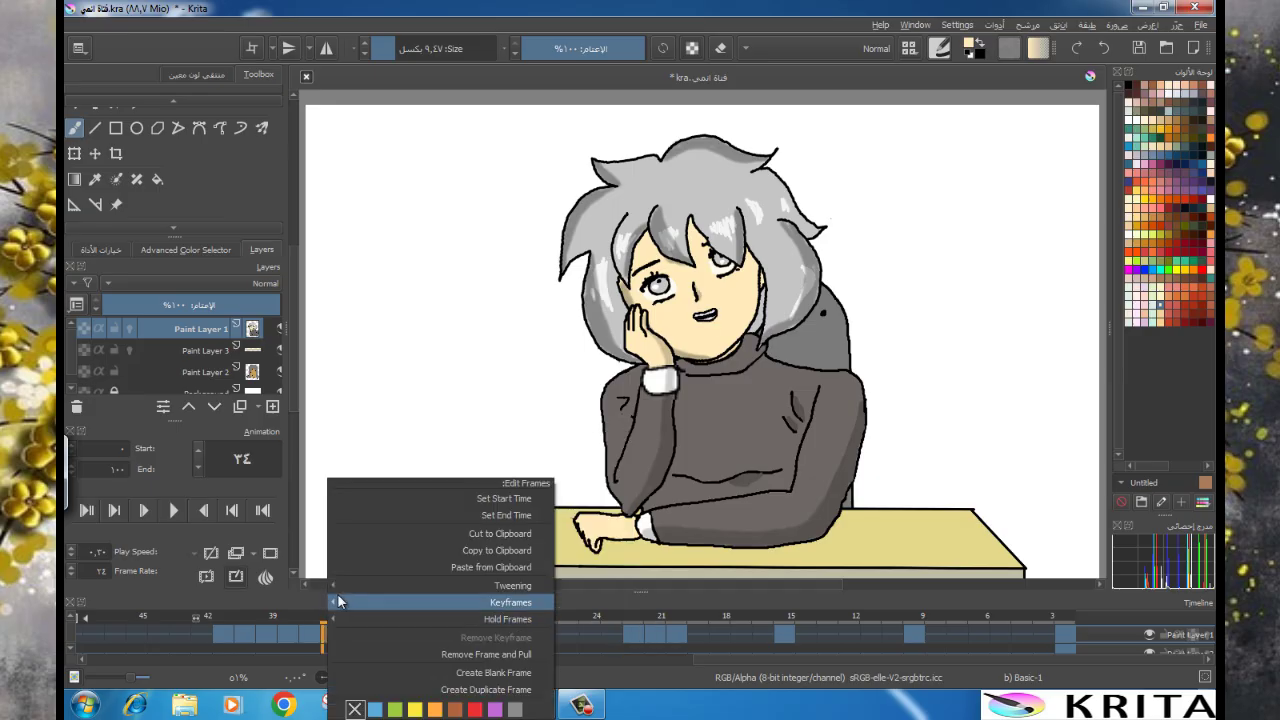
left_click(385, 569)
Review the pasted frames around 36, then play the extended animation from the first frame.
left_click(308, 636)
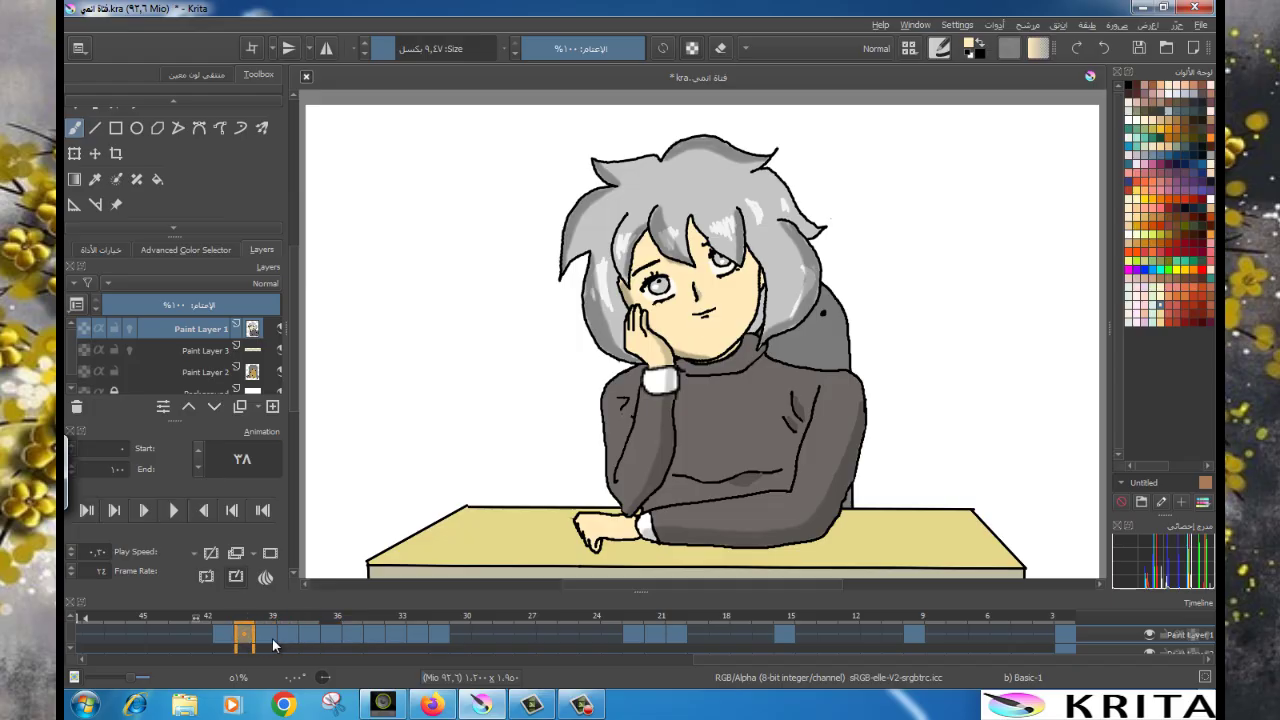
left_click(272, 638)
left_click(290, 633)
left_click(310, 634)
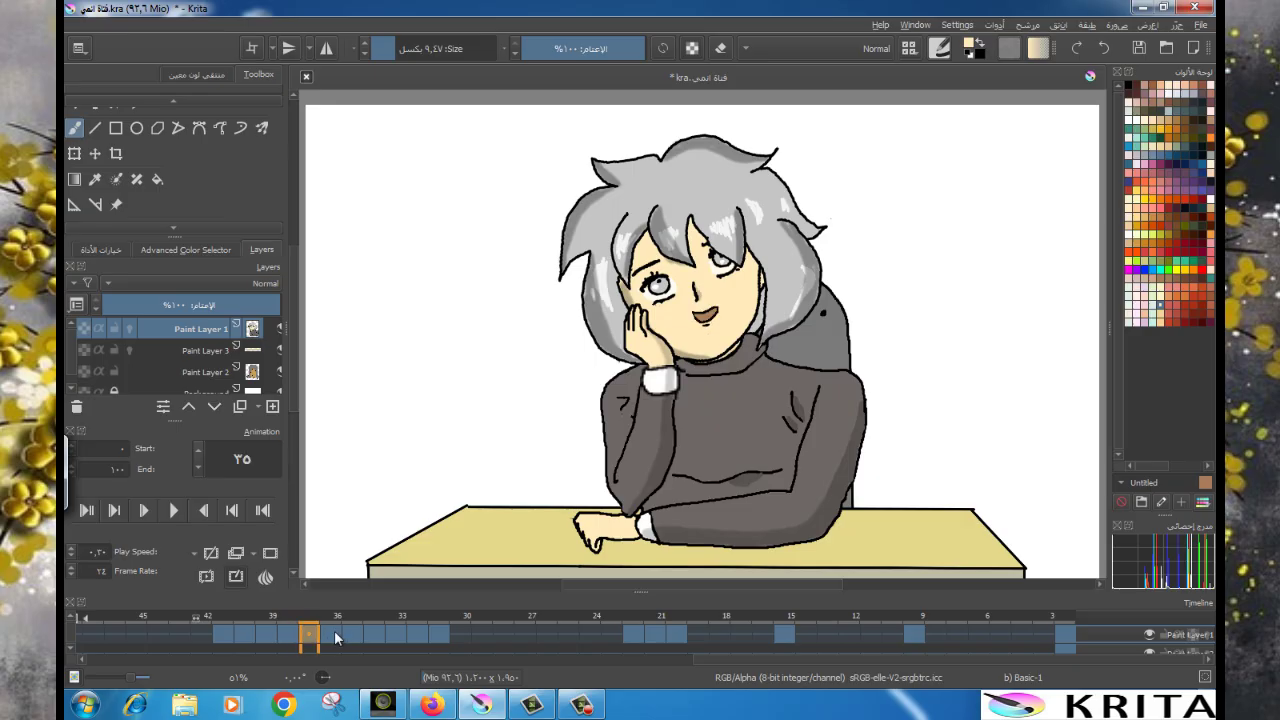
left_click(1063, 636)
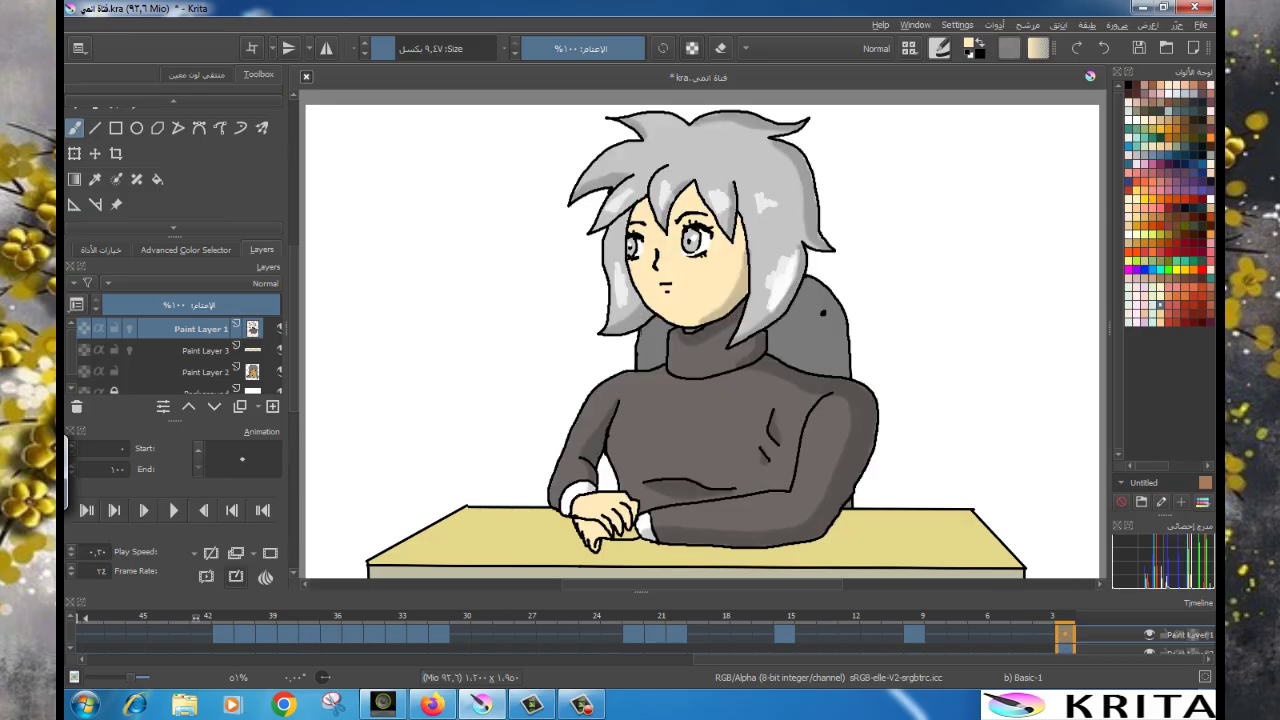
left_click(95, 180)
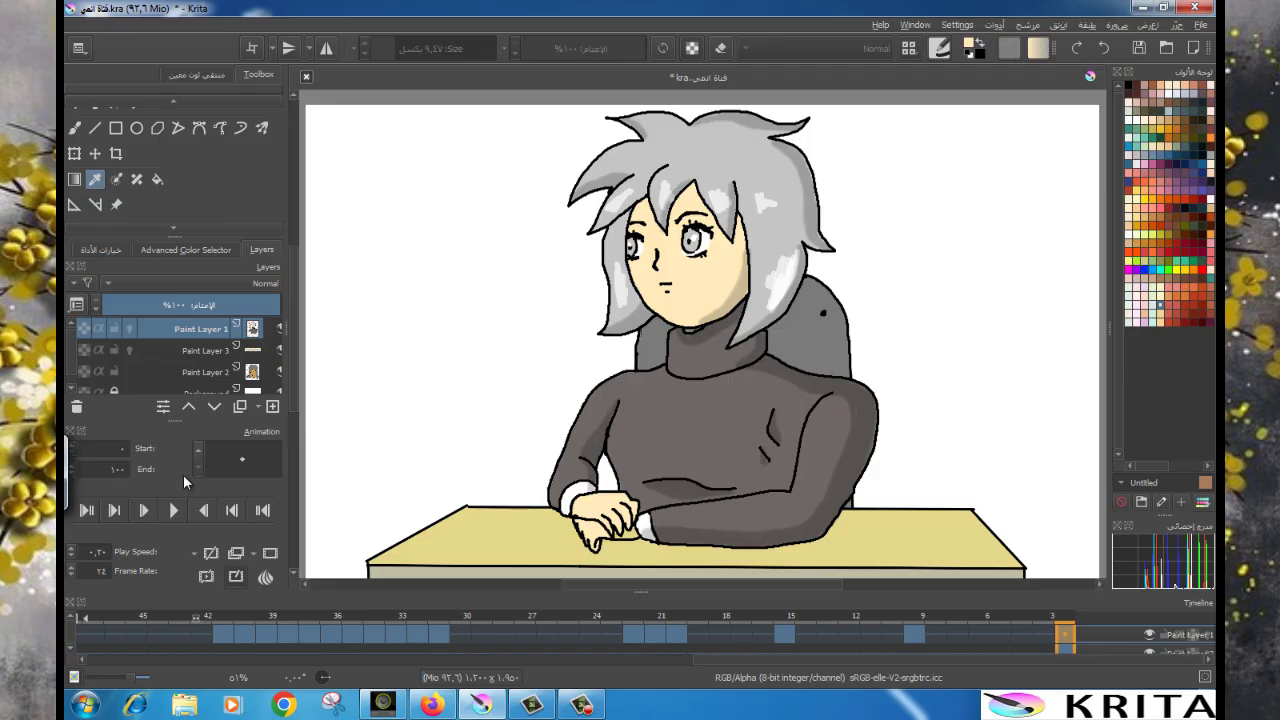
left_click(173, 512)
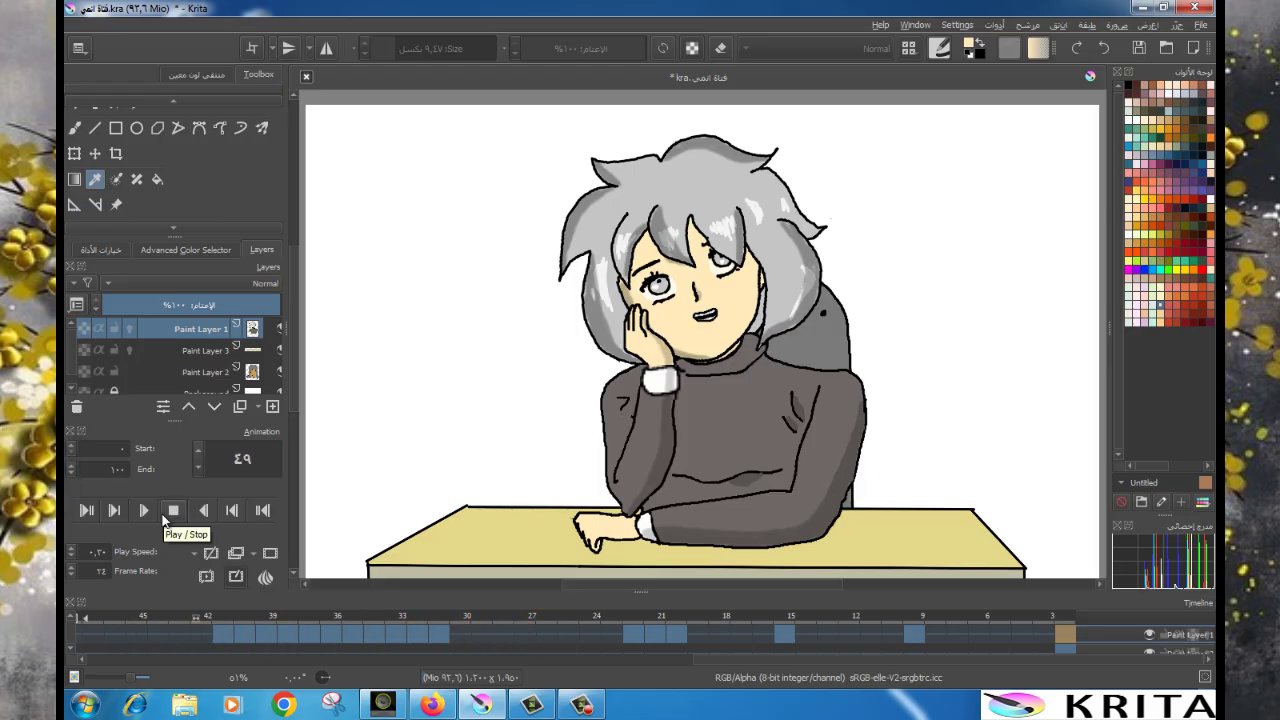
Copy smiling frame 22 to around frame 43, then replay the animation from the first frame.
left_click(166, 515)
left_click(628, 640)
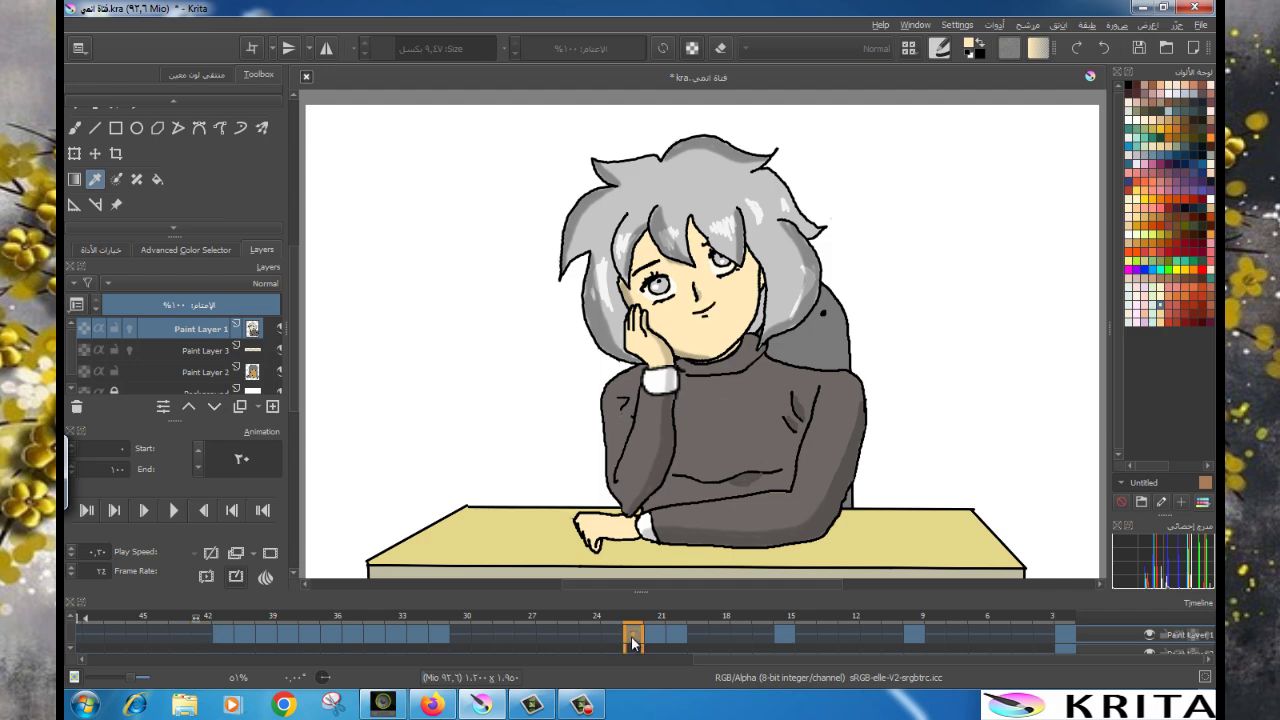
right_click(628, 640)
left_click(567, 502)
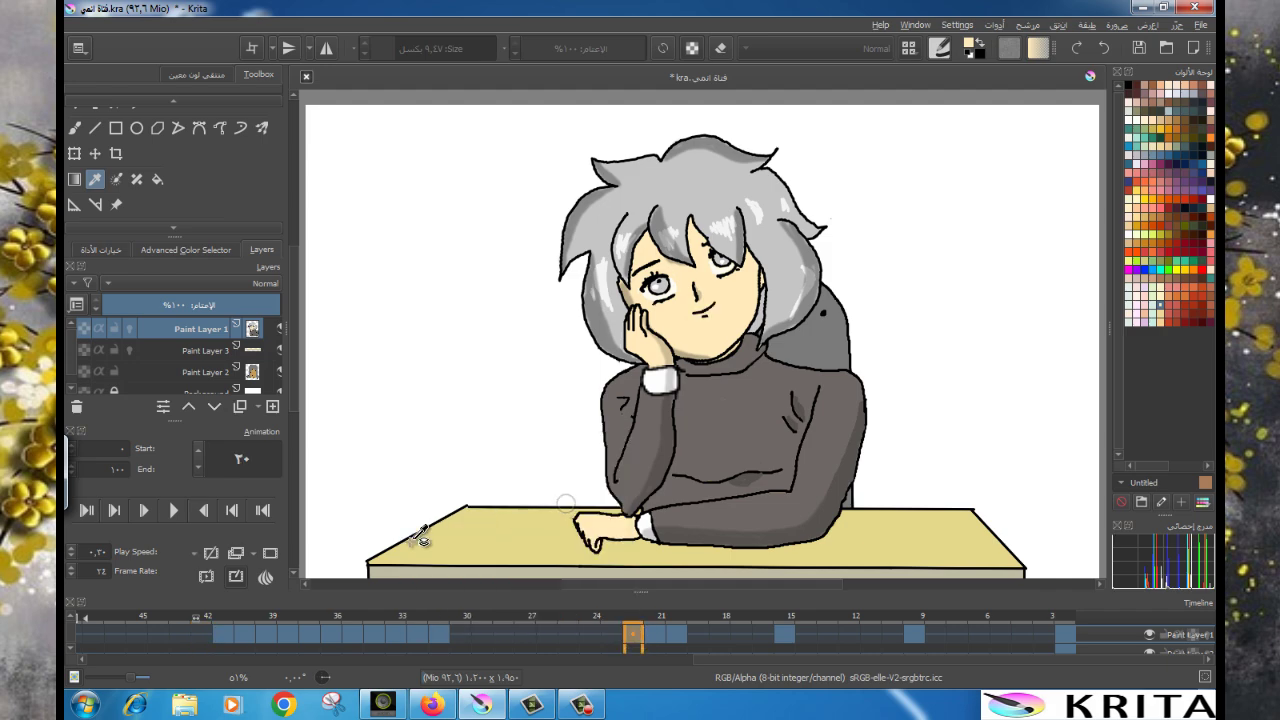
left_click(200, 632)
right_click(200, 632)
left_click(318, 481)
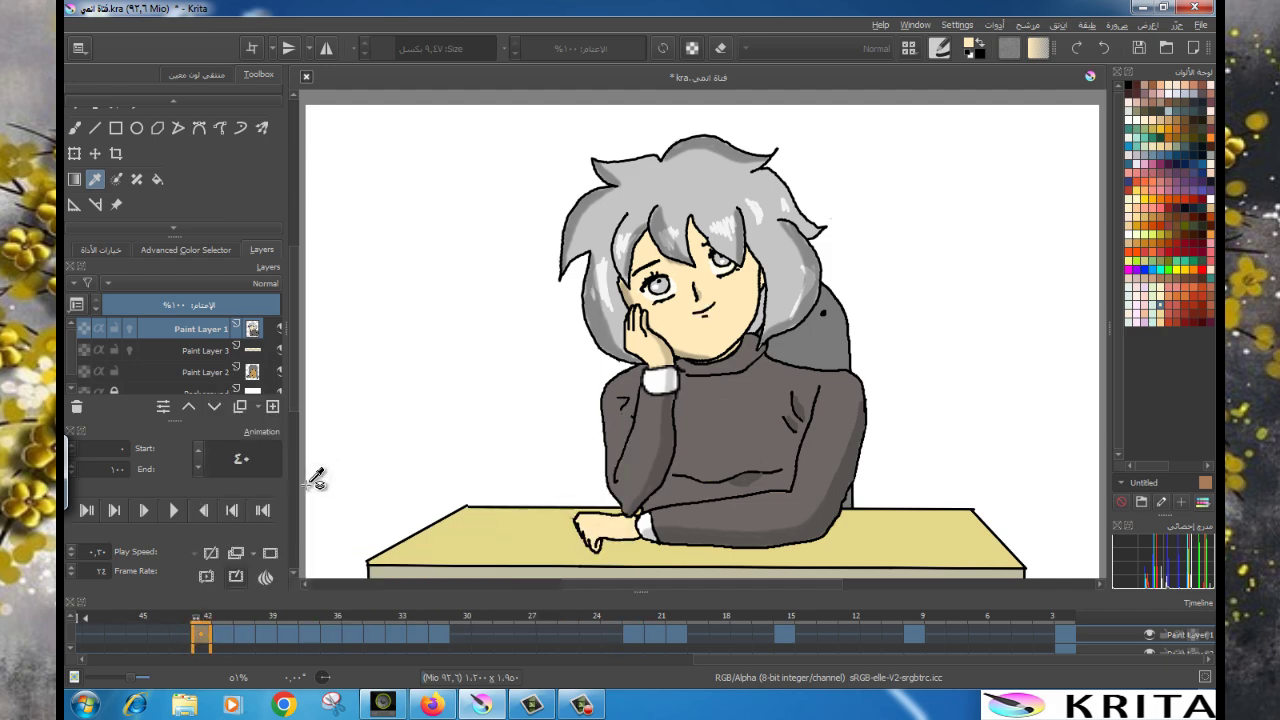
left_click(1067, 635)
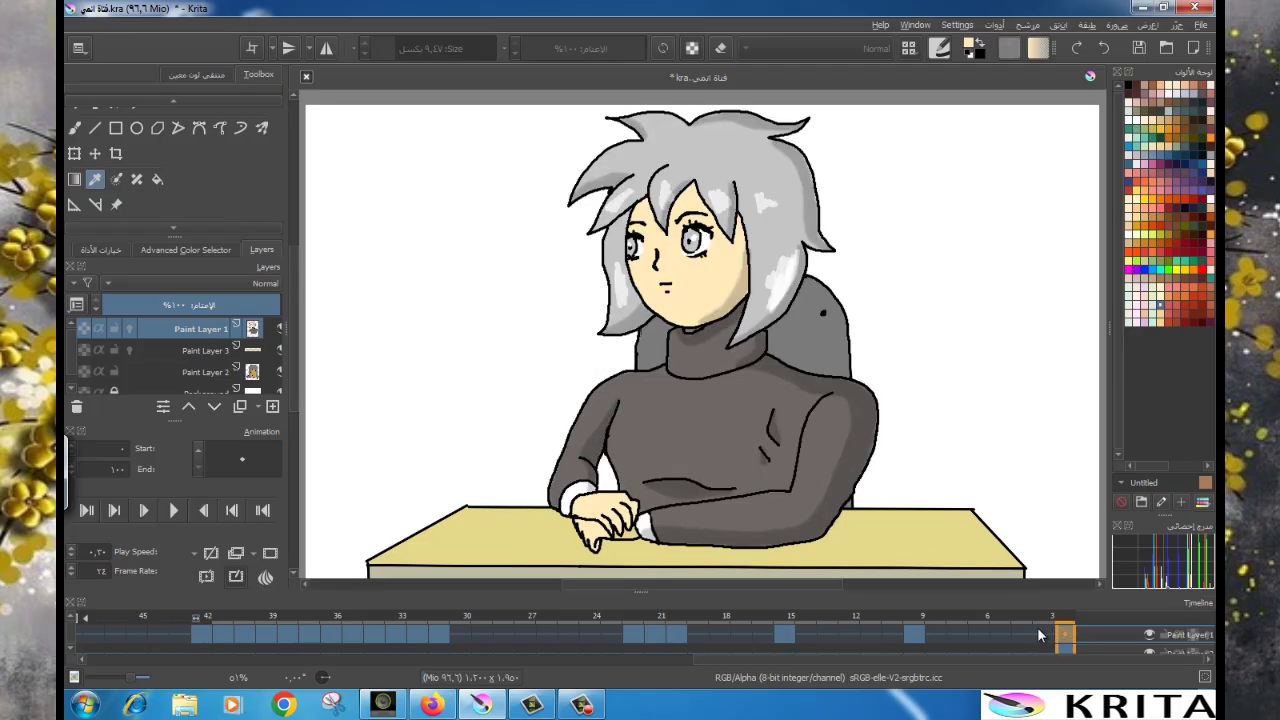
left_click(174, 511)
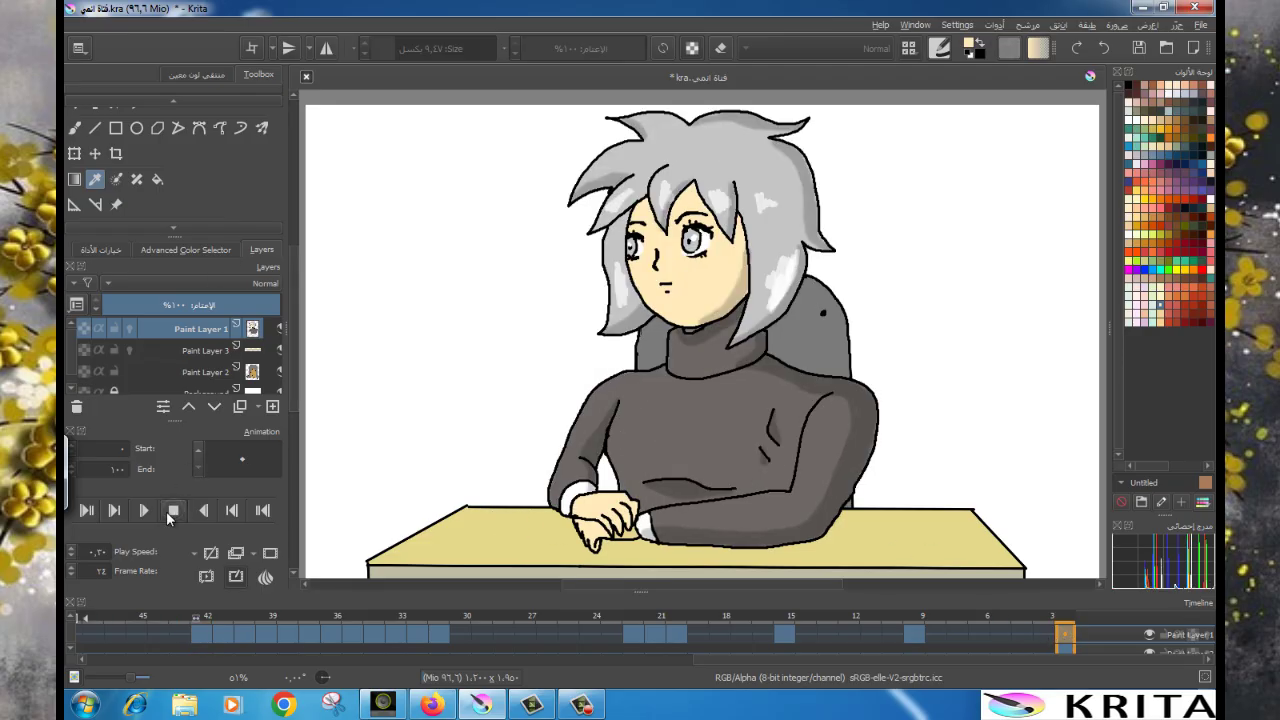